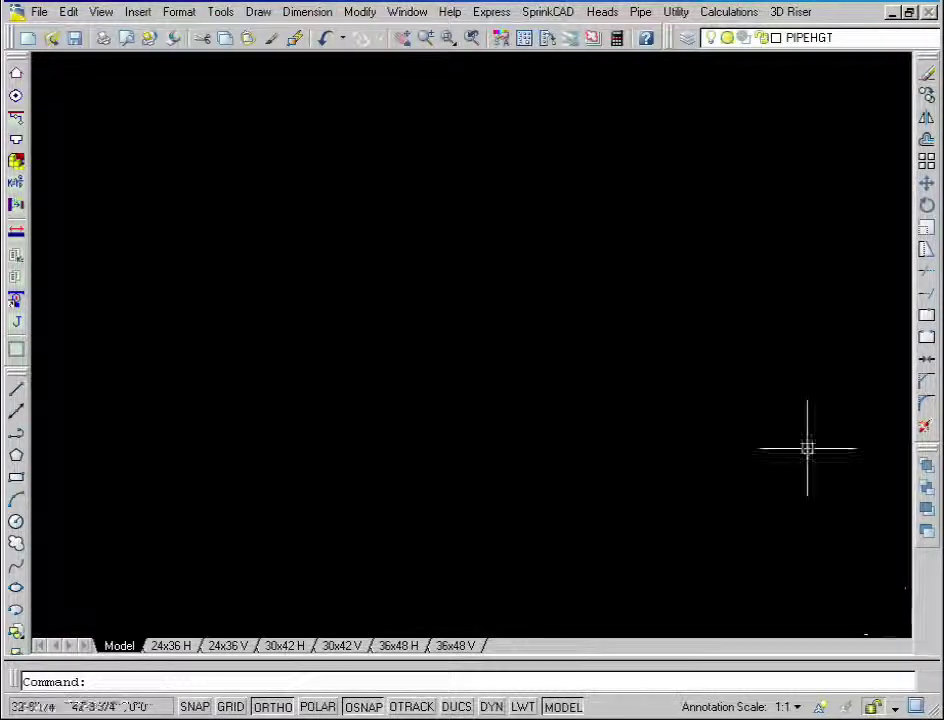
Draw a horizontal main pipe 50 feet long across the middle of the empty drawing
left_click(17, 118)
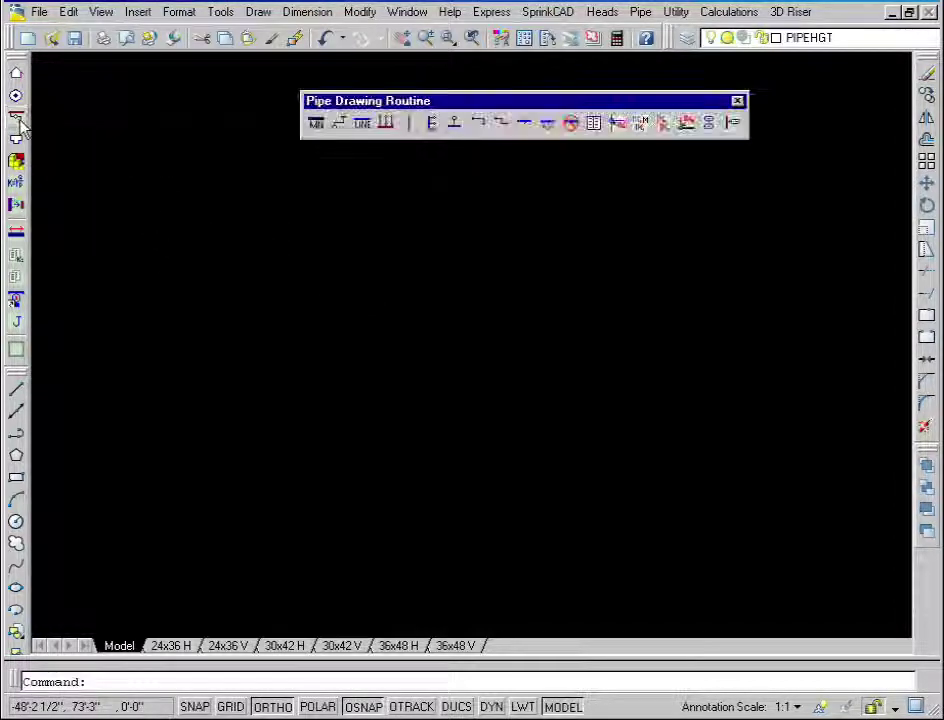
left_click(315, 124)
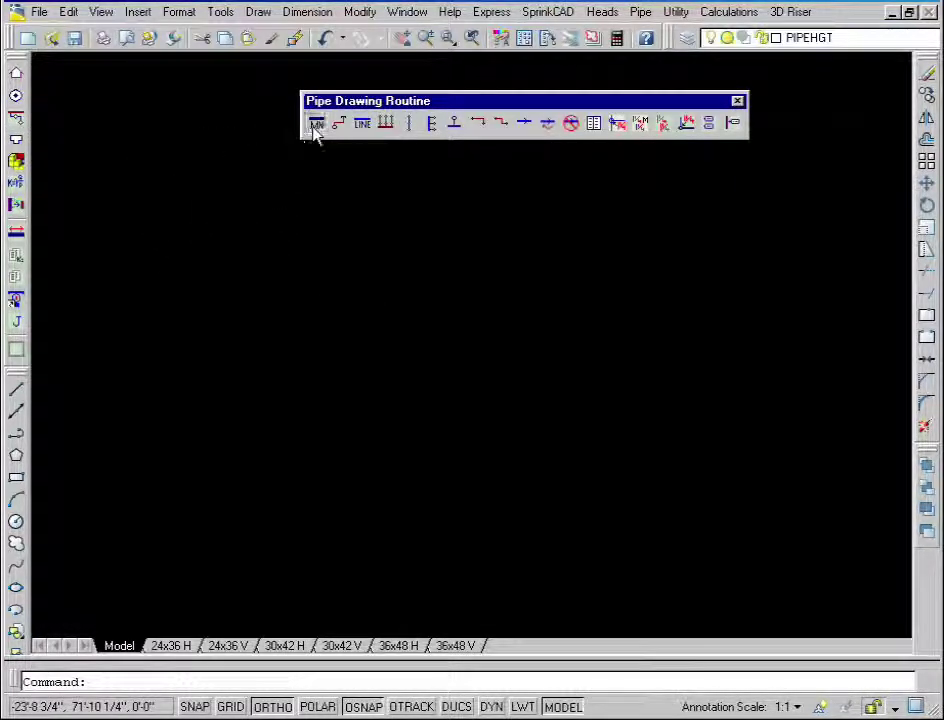
left_click(207, 330)
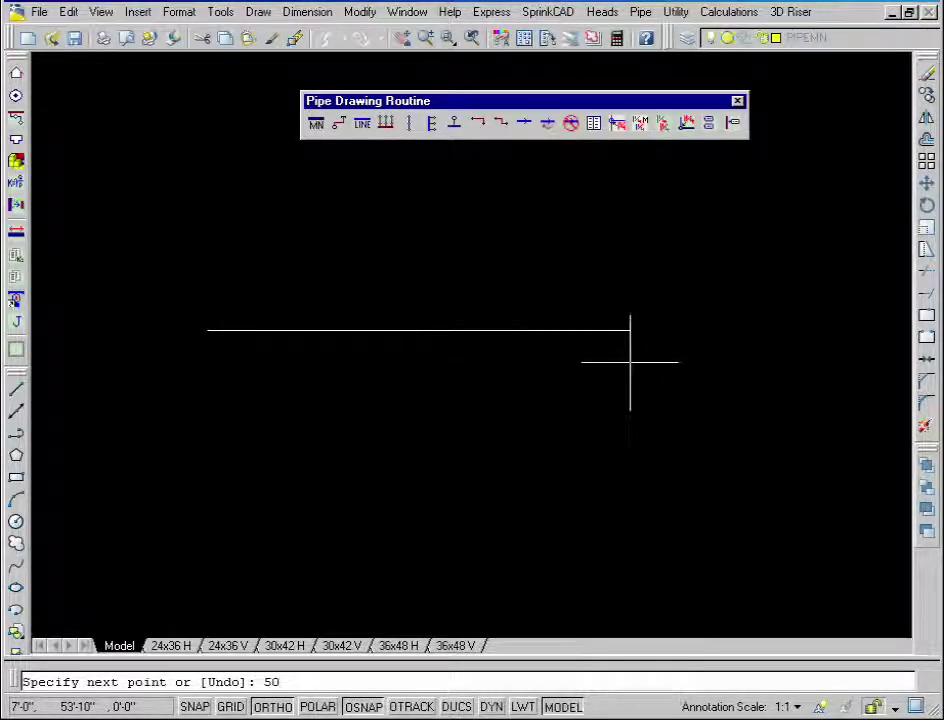
key("Return")
key("Return")
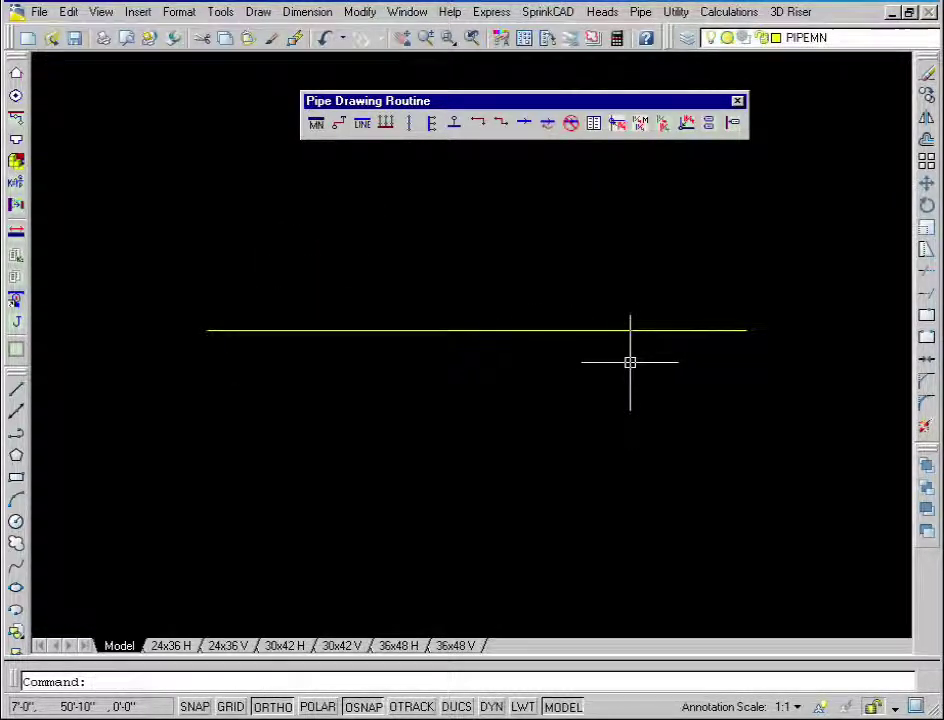
Add a pipe cap to each end of the main pipe
left_click(641, 12)
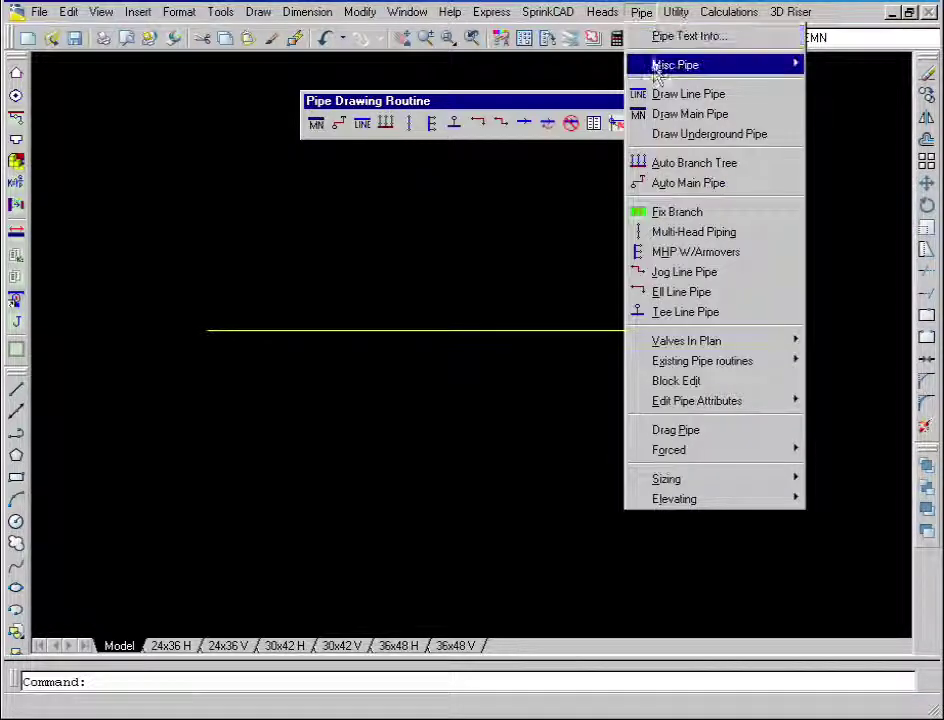
mouse_move(662, 66)
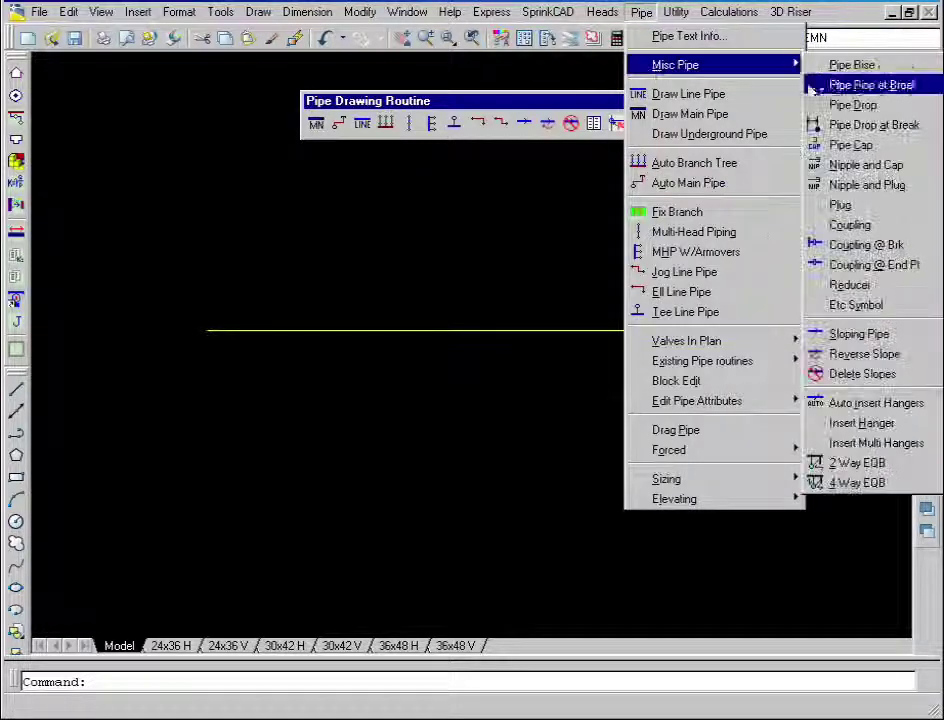
left_click(849, 143)
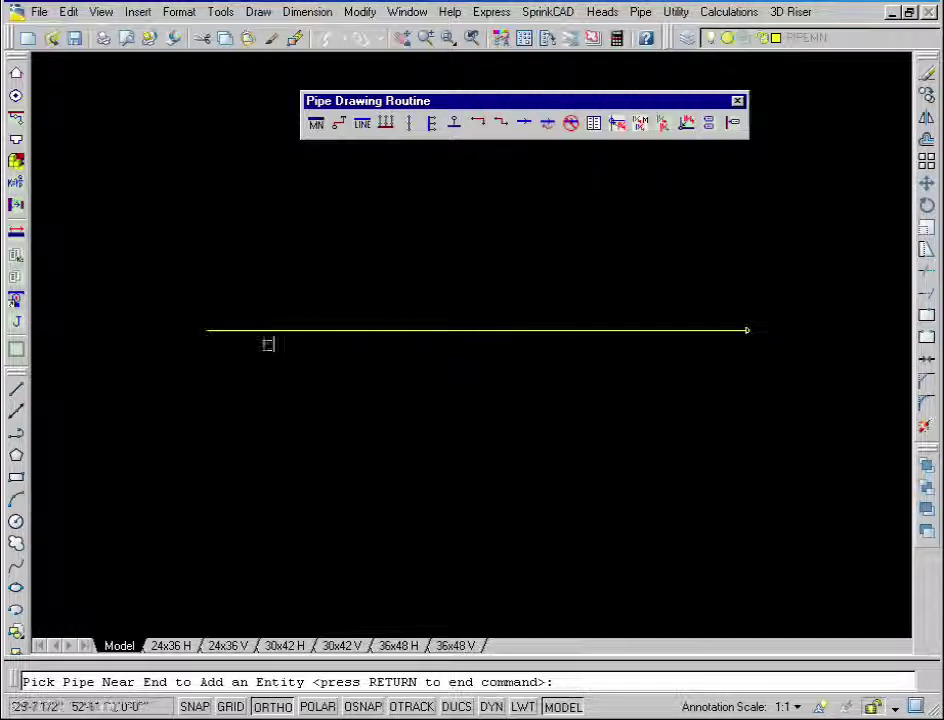
left_click(210, 330)
key("Return")
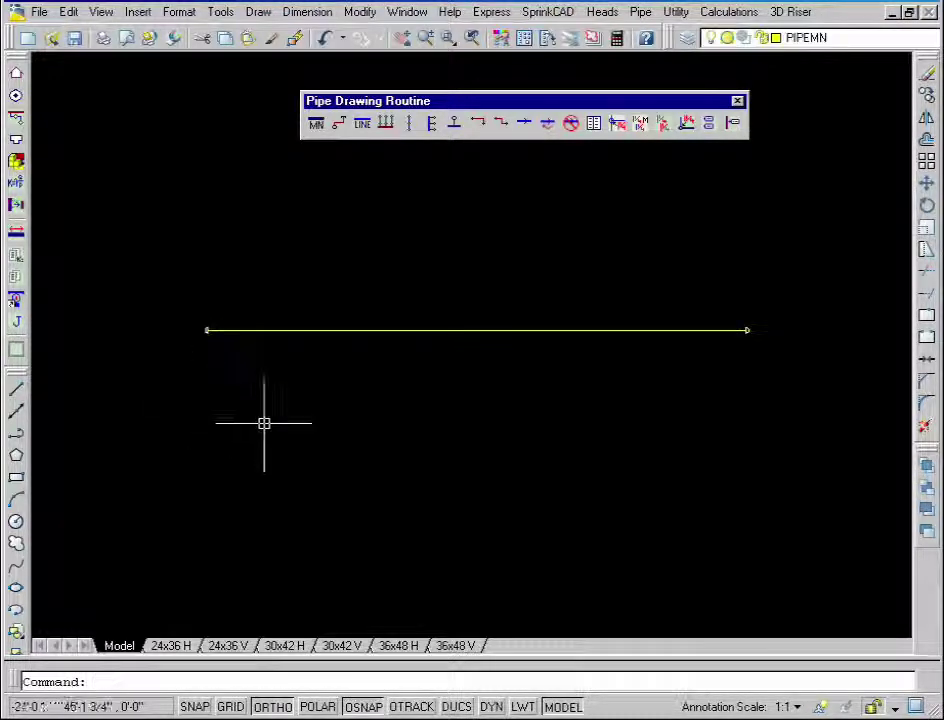
Insert a +20' elevation label on the main pipe near its right end
left_click(734, 124)
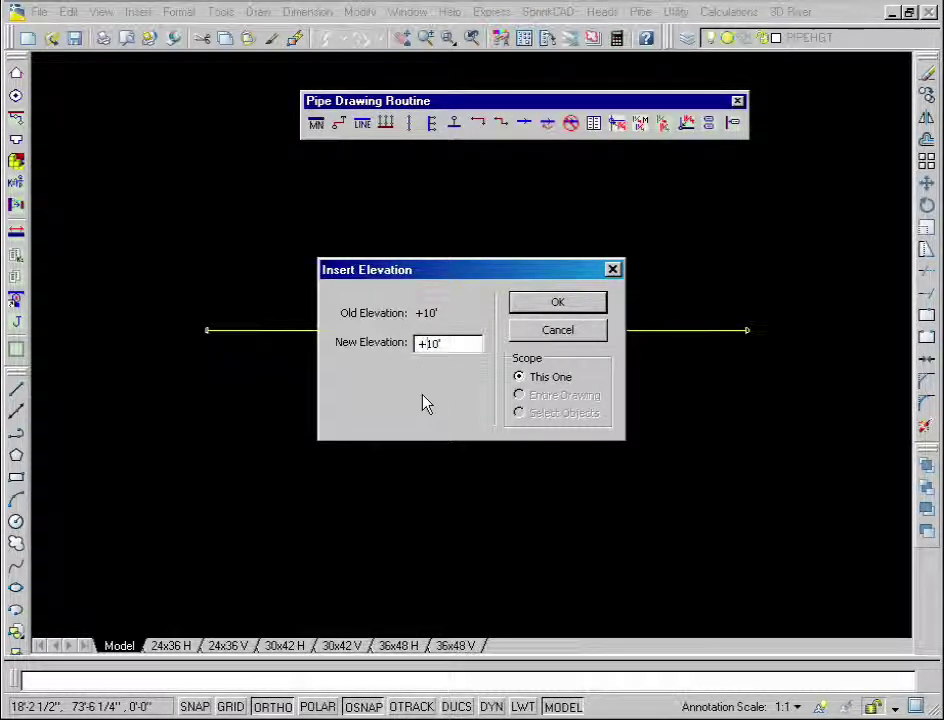
type("+20'")
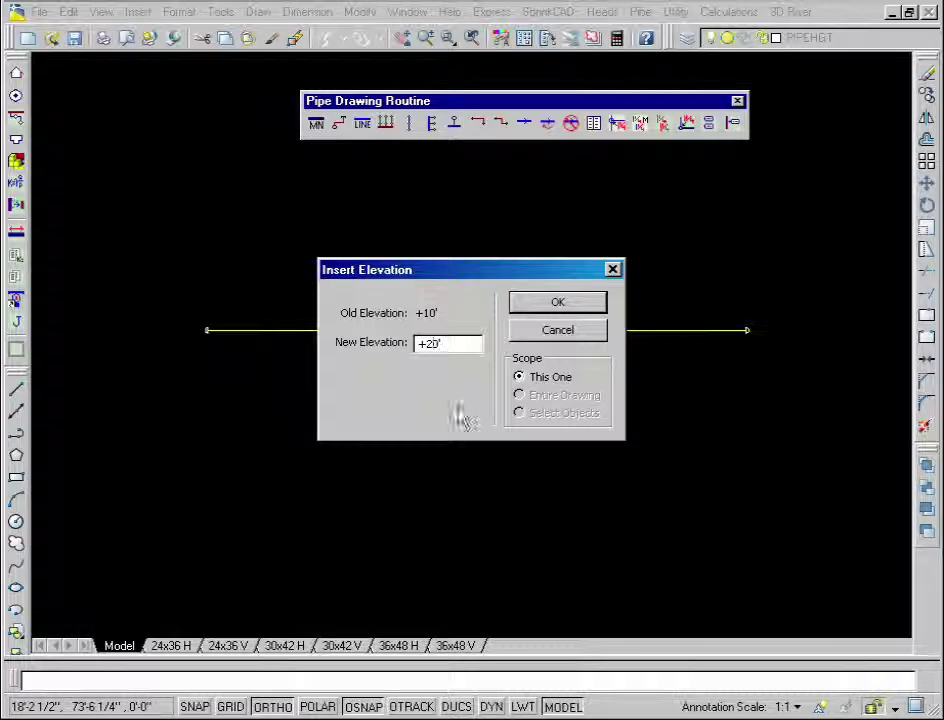
left_click(559, 305)
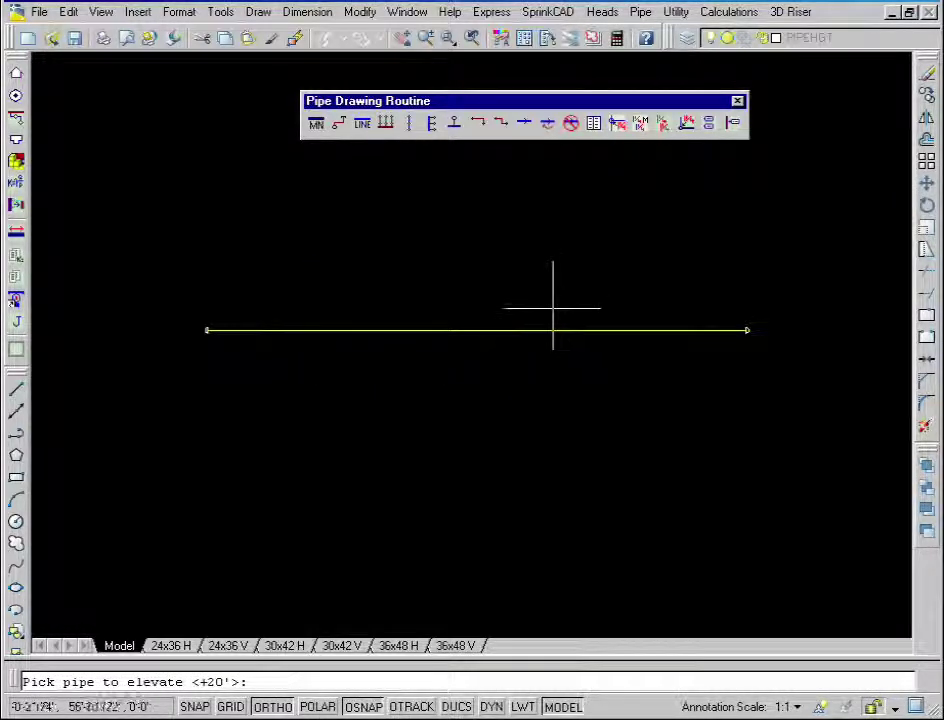
left_click(727, 331)
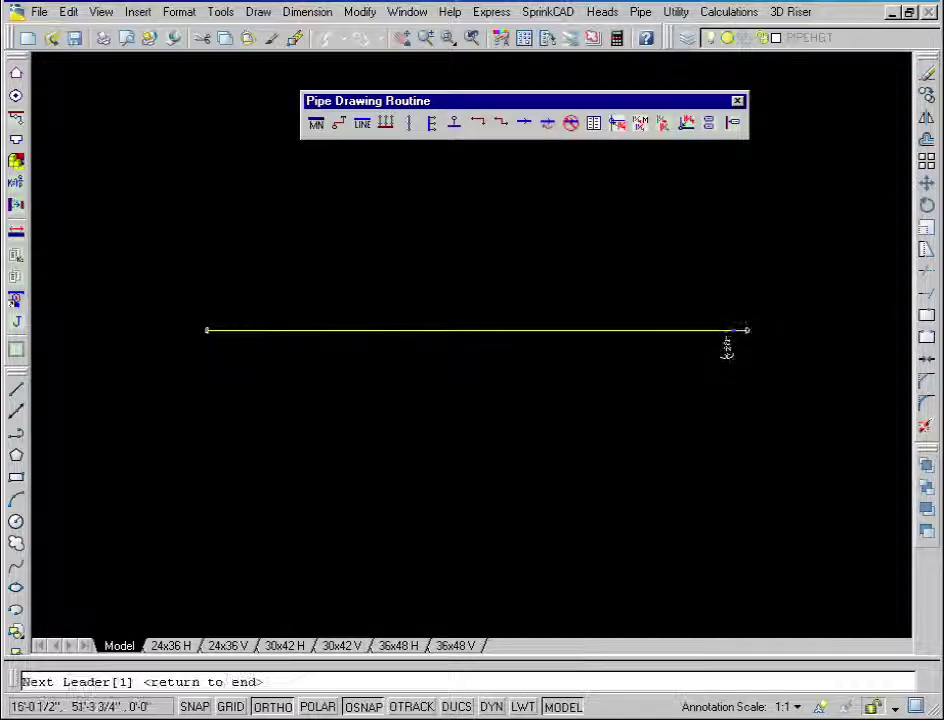
right_click(717, 364)
left_click(733, 374)
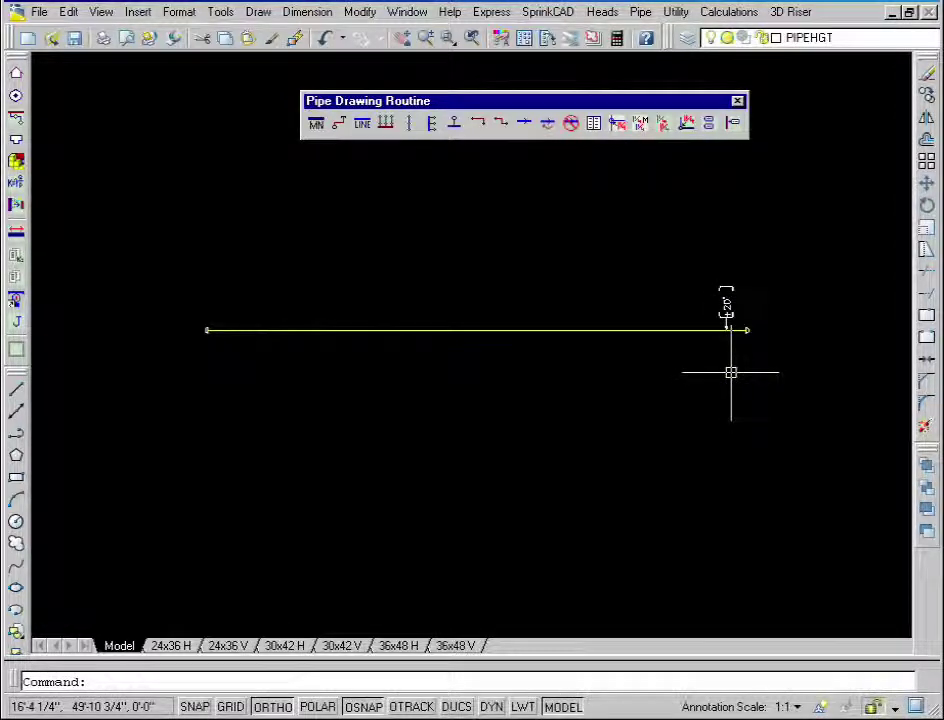
Insert a +10' elevation label on the main pipe near its left end
right_click(672, 398)
left_click(690, 403)
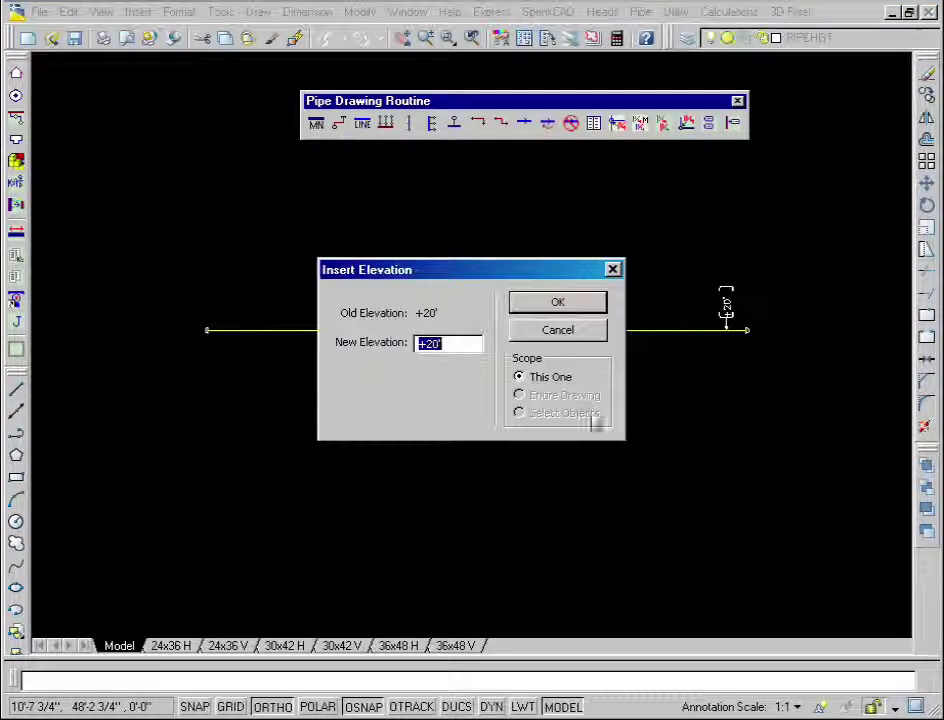
left_click(424, 344)
type("10'")
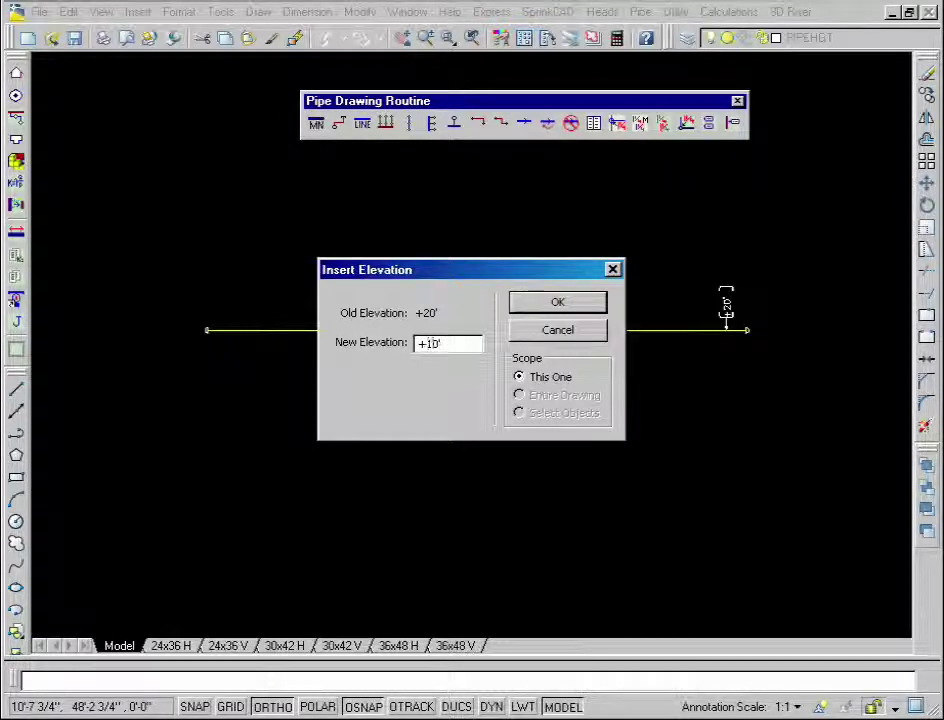
left_click(558, 303)
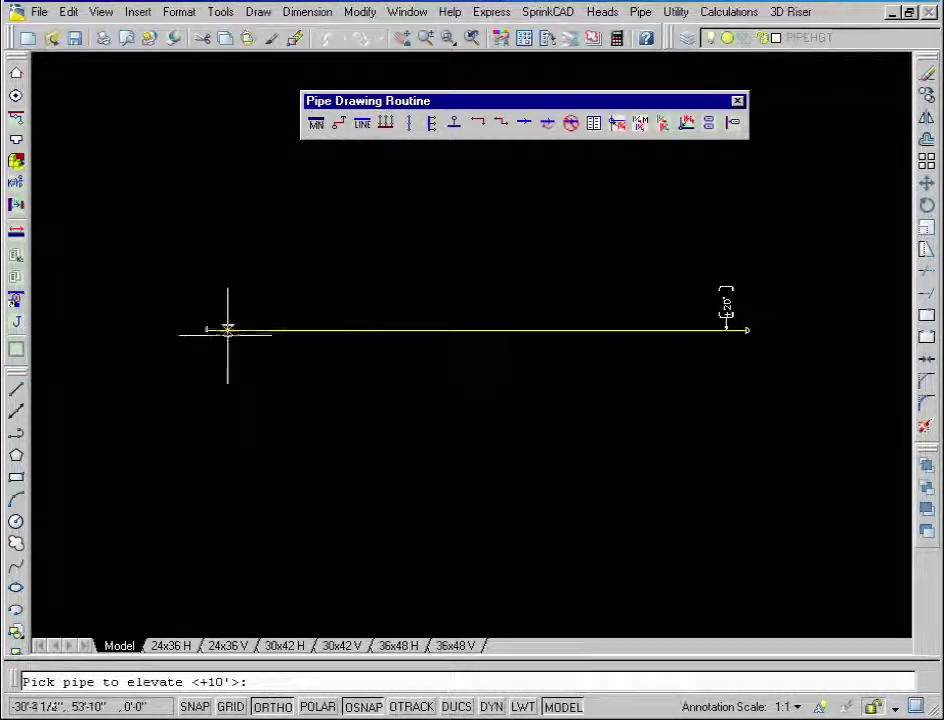
left_click(210, 330)
right_click(228, 342)
left_click(242, 365)
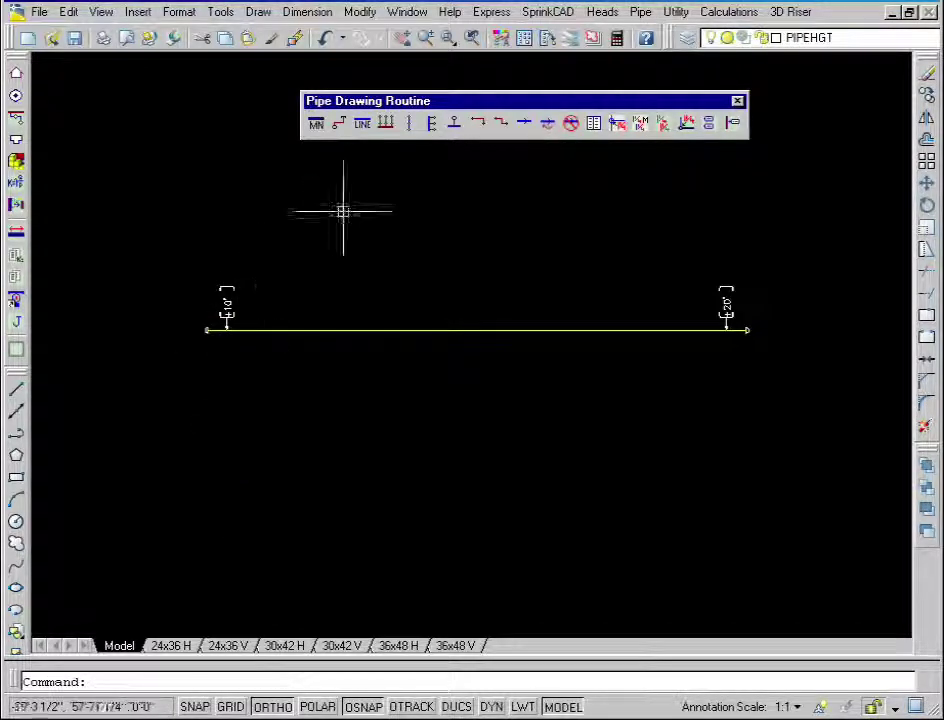
Mark the main pipe as a sloping pipe, with the arrow pointing down the slope toward its +10' end
left_click(522, 131)
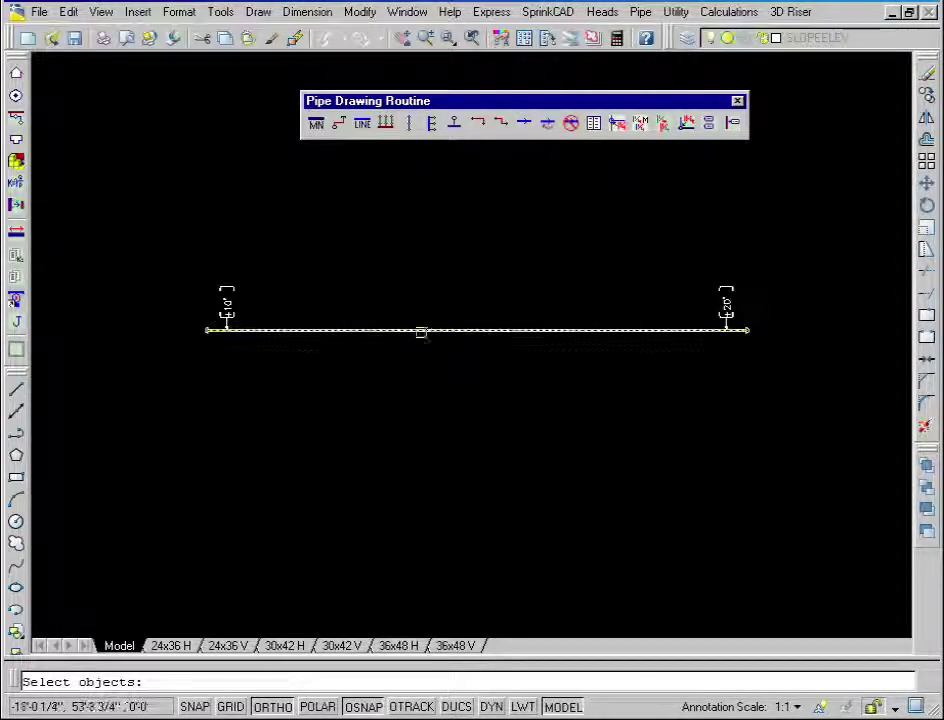
left_click(438, 330)
key("Return")
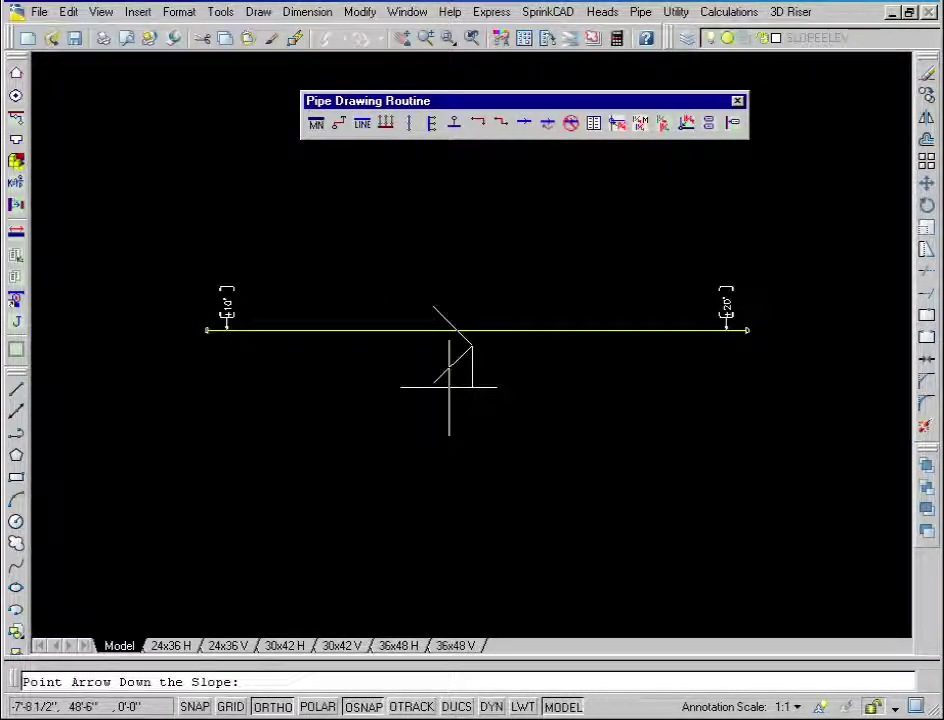
left_click(439, 243)
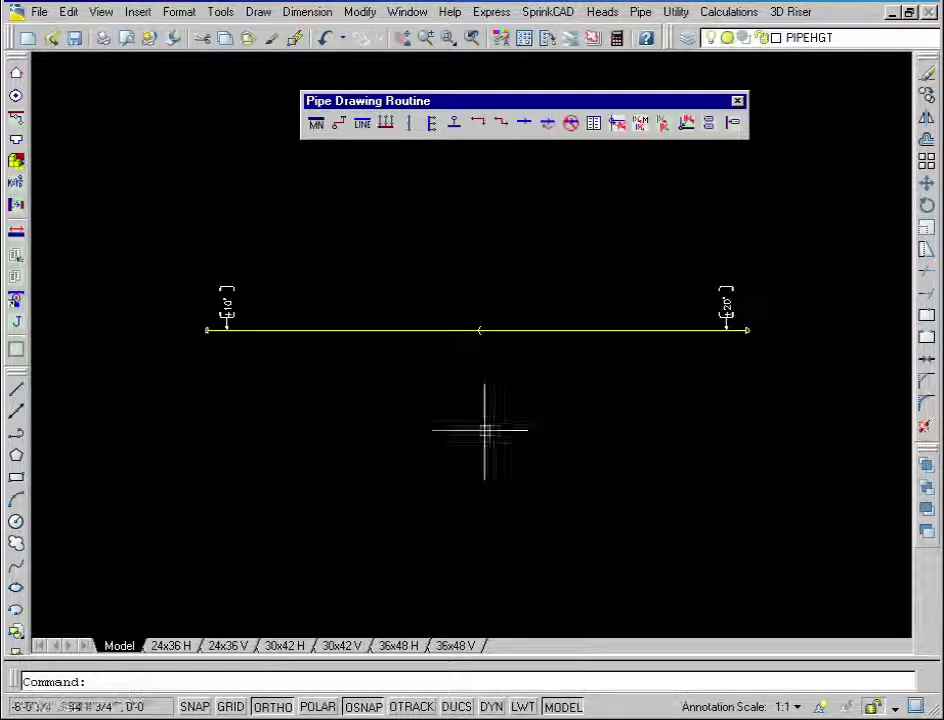
Insert a 3D block of the sloped pipe in the empty area below the plan view
left_click(564, 18)
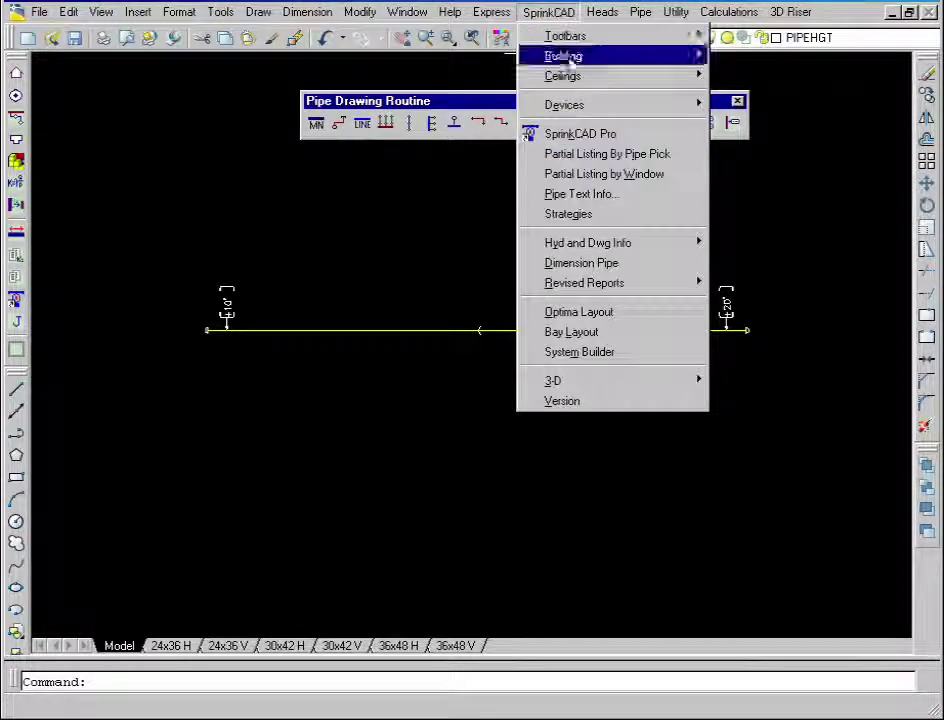
mouse_move(577, 381)
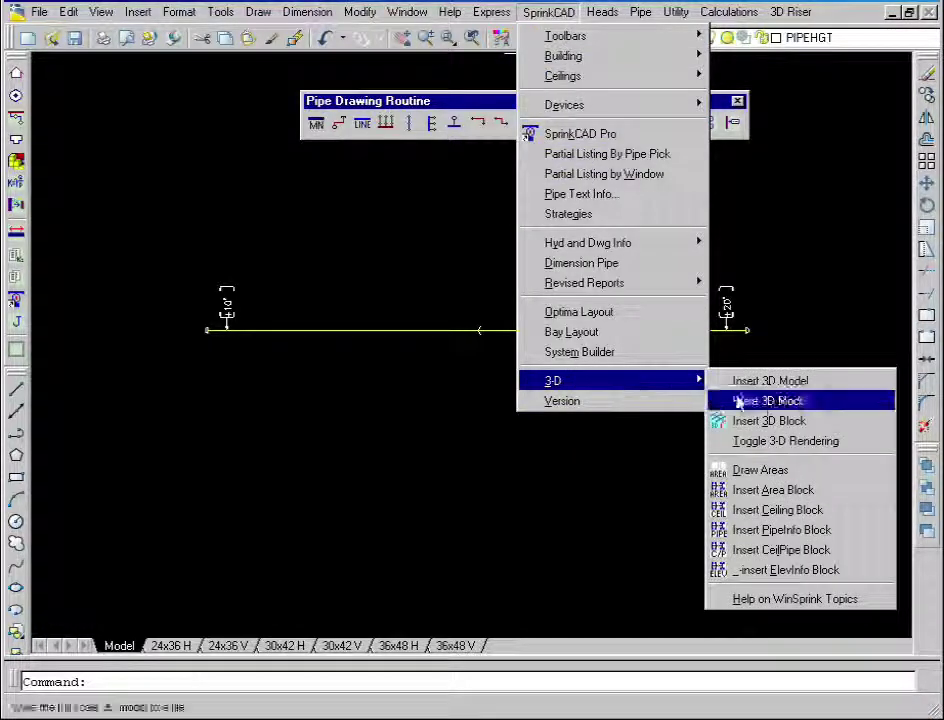
left_click(765, 421)
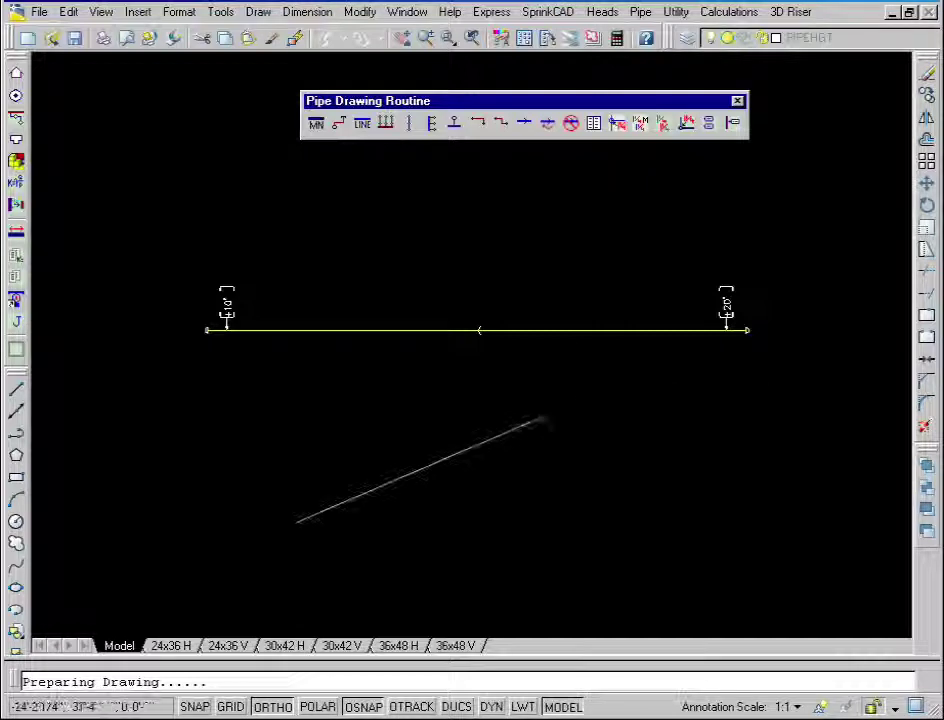
left_click(299, 570)
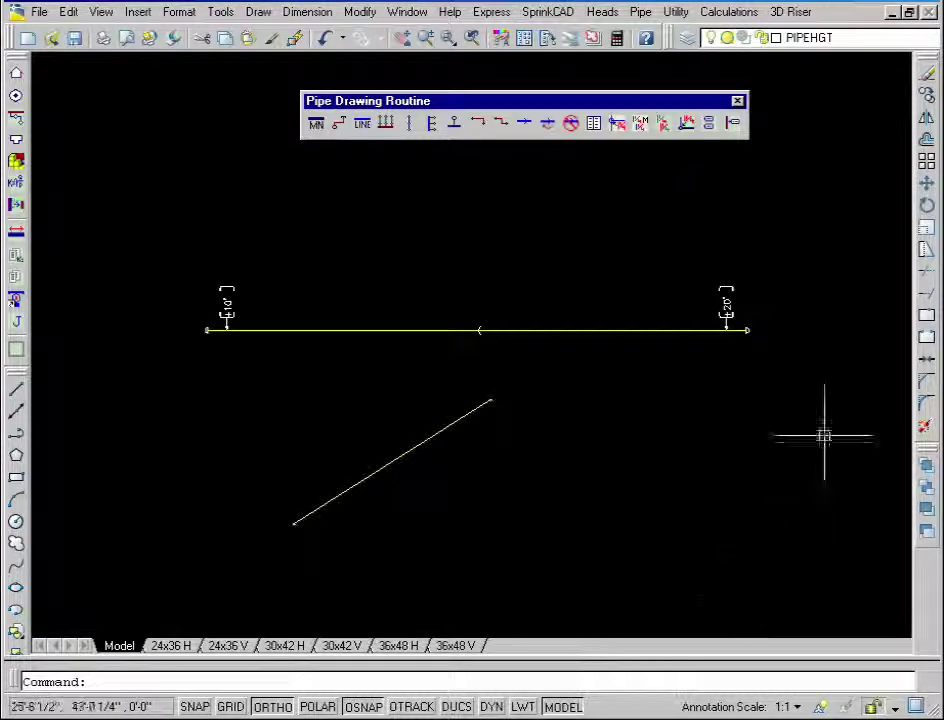
Delete the pipe, its elevation labels and the 3D block, and dismiss the pipe drawing tools
left_click(807, 257)
left_click(164, 543)
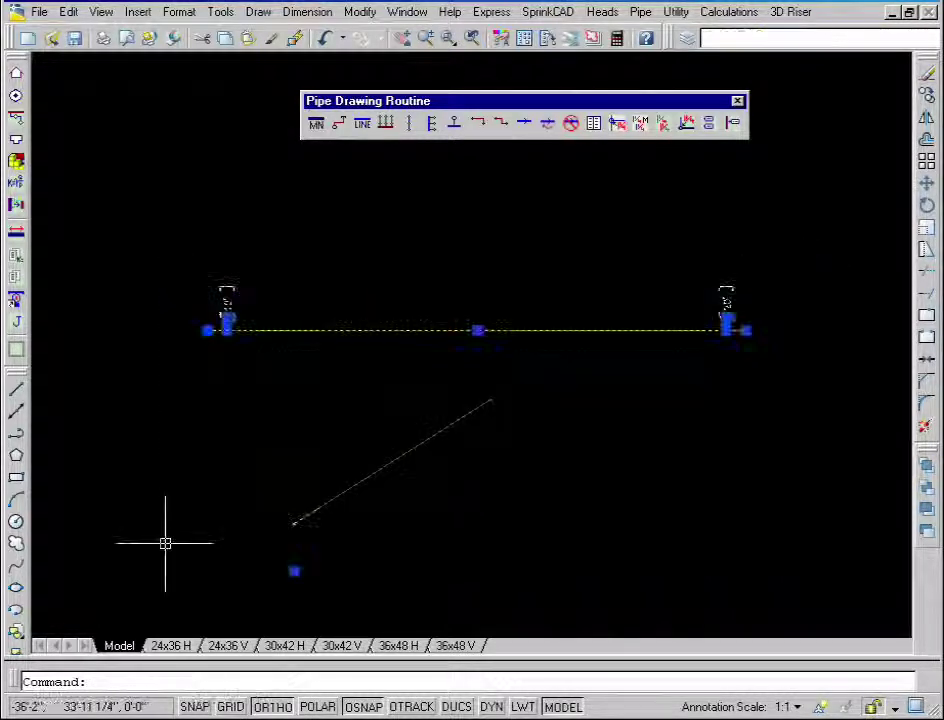
key("Delete")
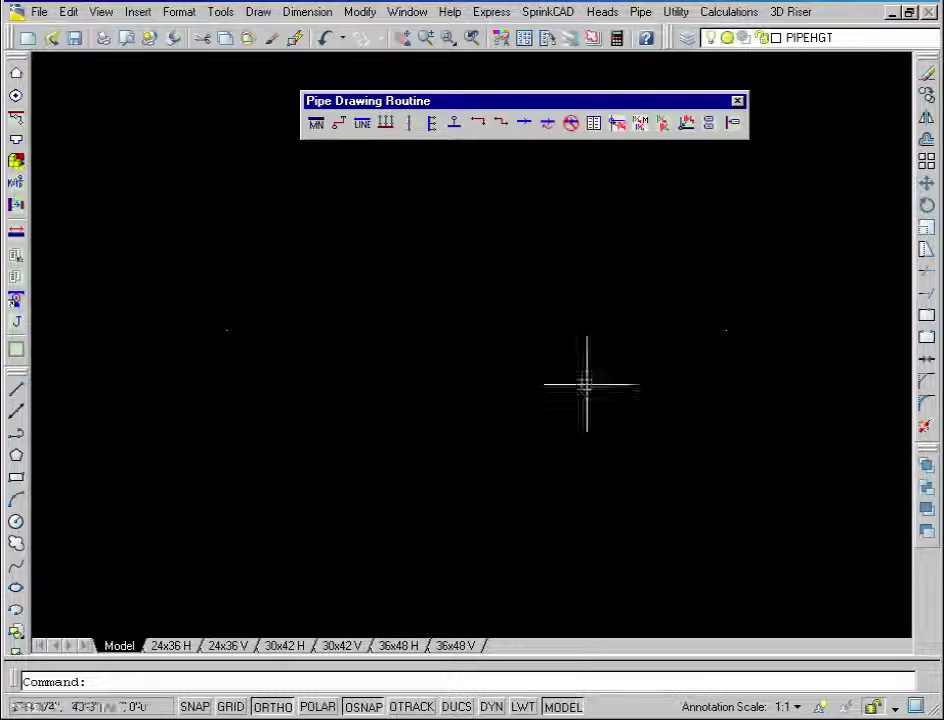
left_click(737, 102)
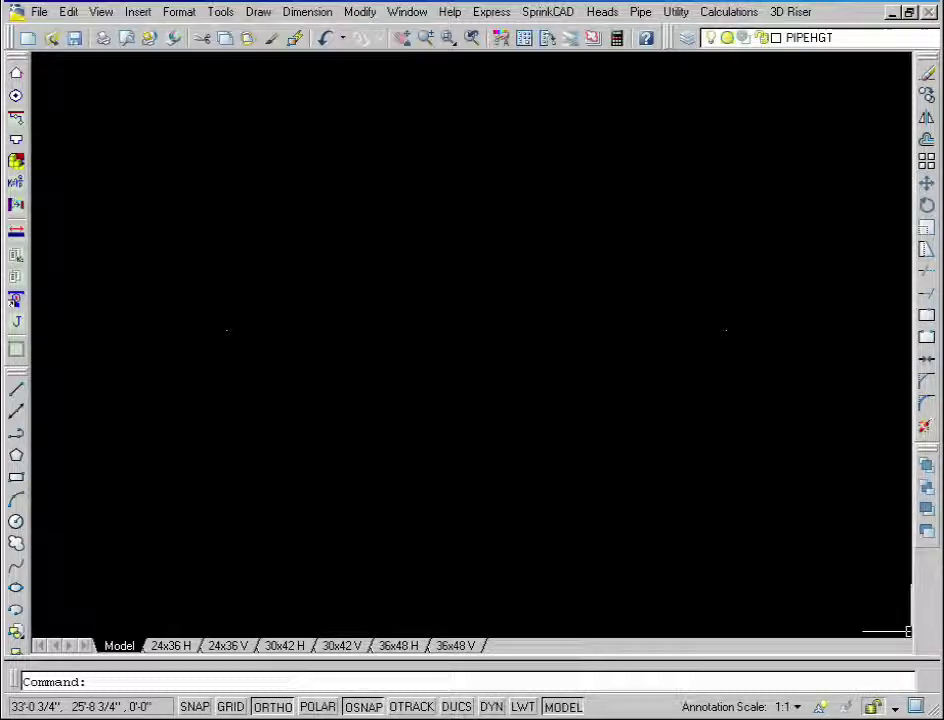
Draw the upper edge of a building structure outline as two consecutive horizontal segments, each 50 feet long
left_click(16, 95)
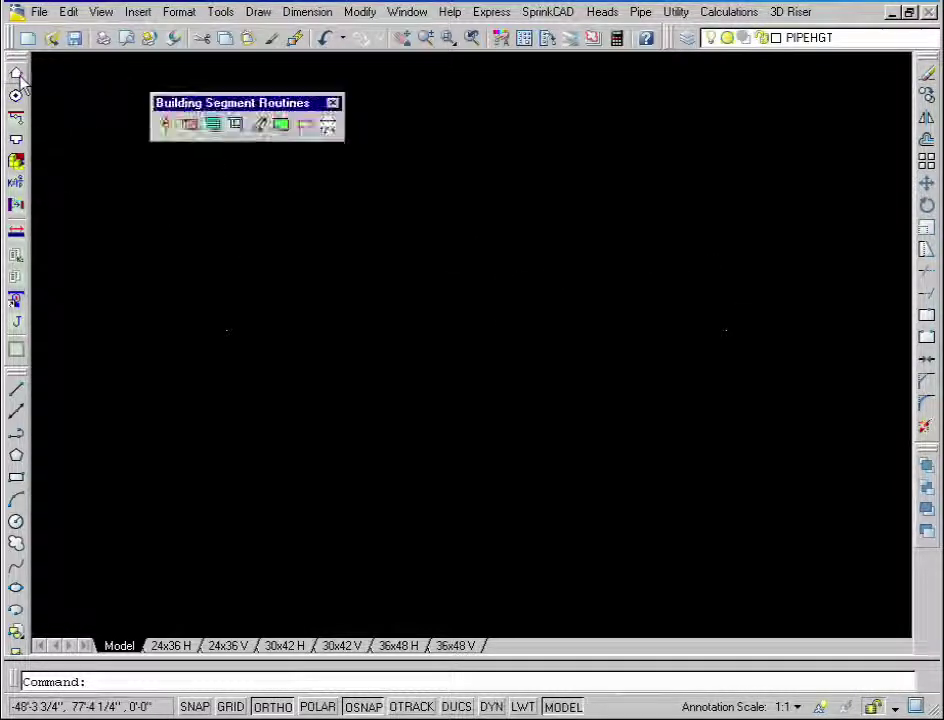
left_click(213, 131)
left_click(130, 249)
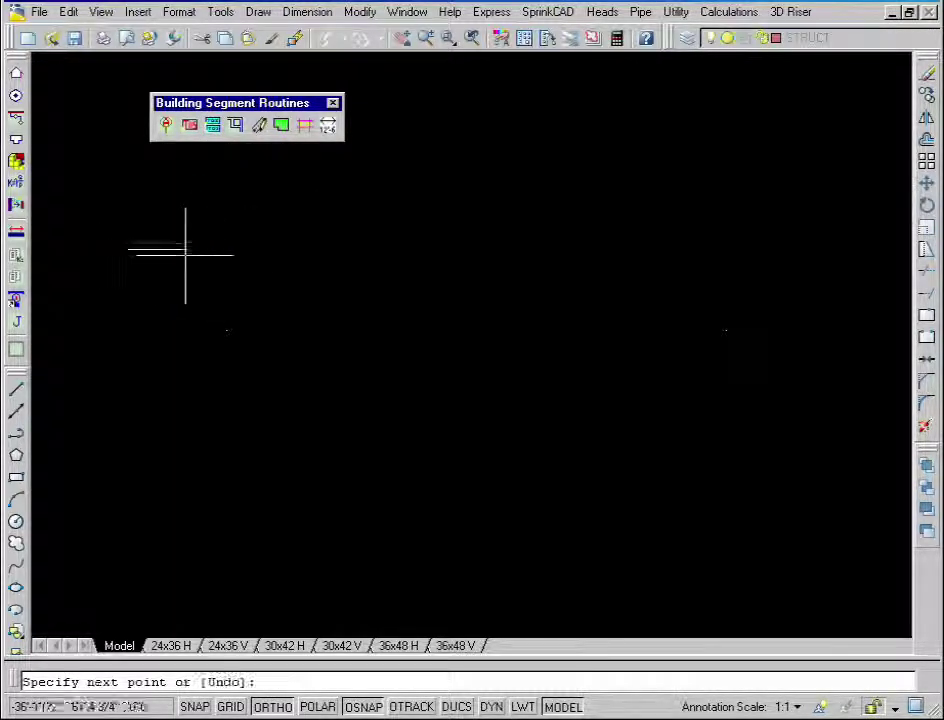
type("50")
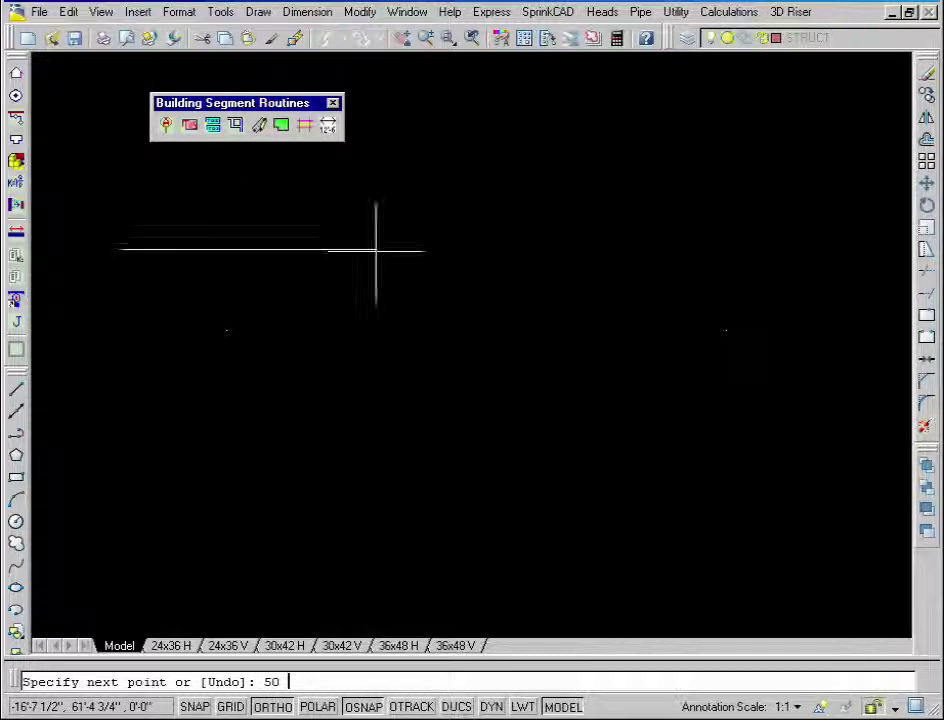
key("Return")
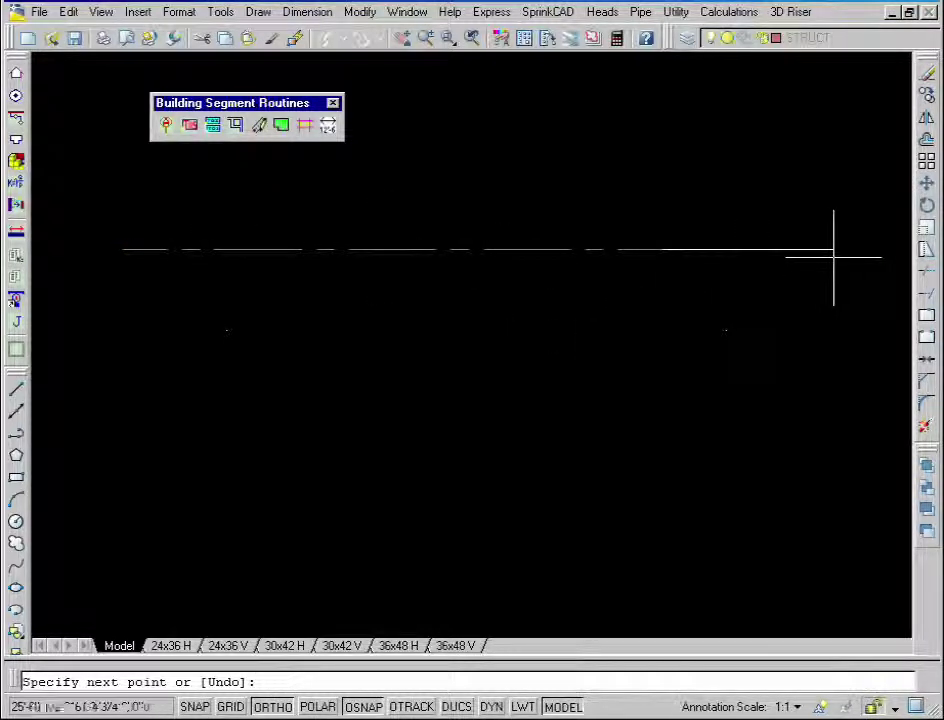
key("Return")
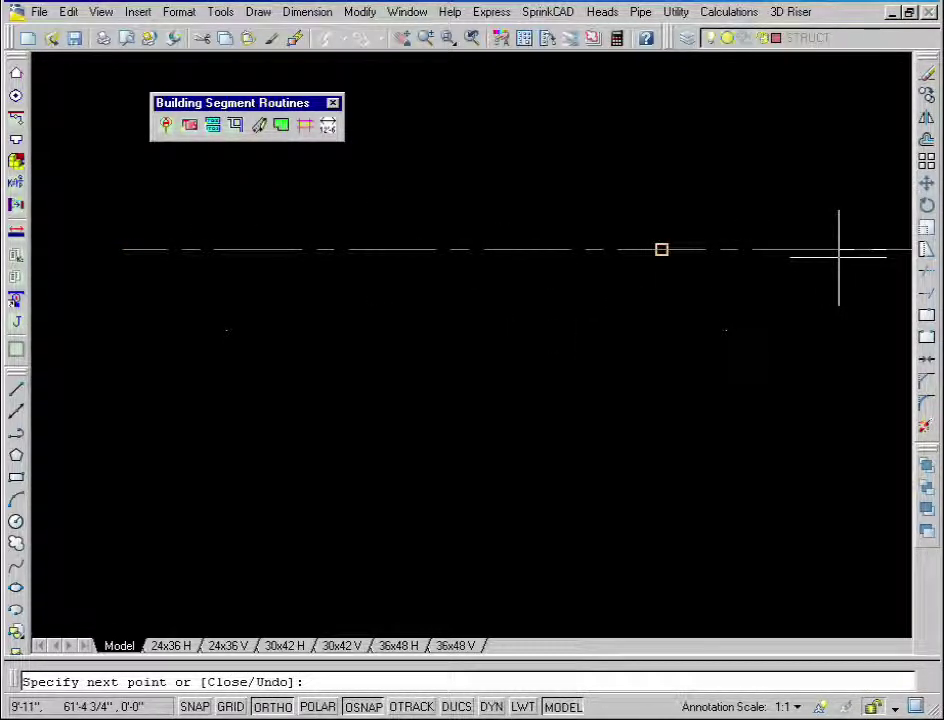
Complete the rectangular structure outline with a 25-foot right edge, a 100-foot lower edge and a left edge back to the starting corner
scroll(837, 322, "down", 2)
middle_click_drag(837, 322, 579, 310)
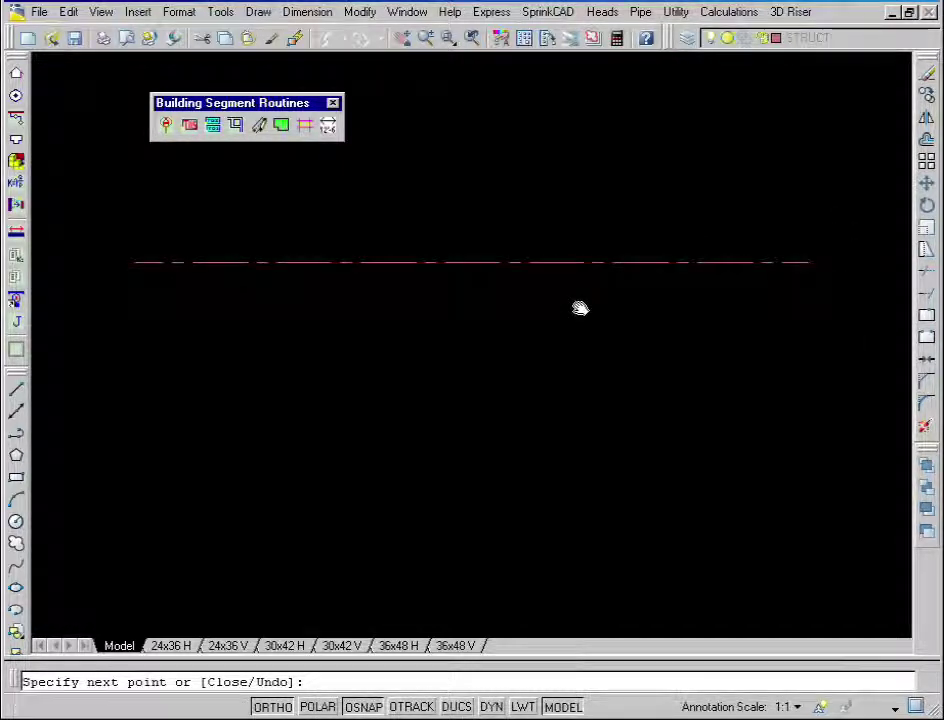
left_click(810, 429)
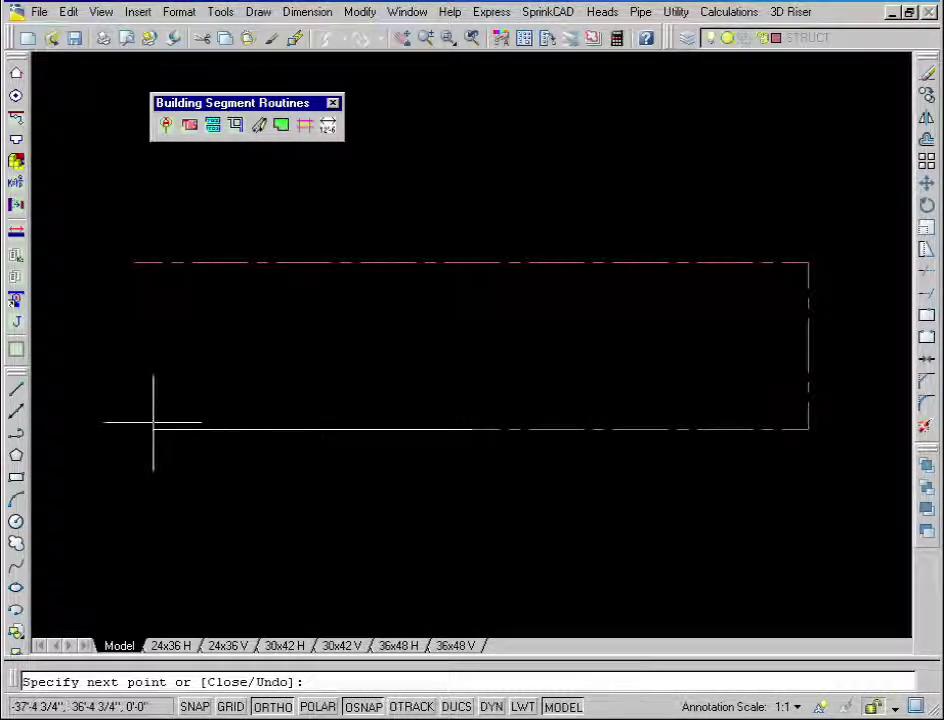
type("S0")
key("Return")
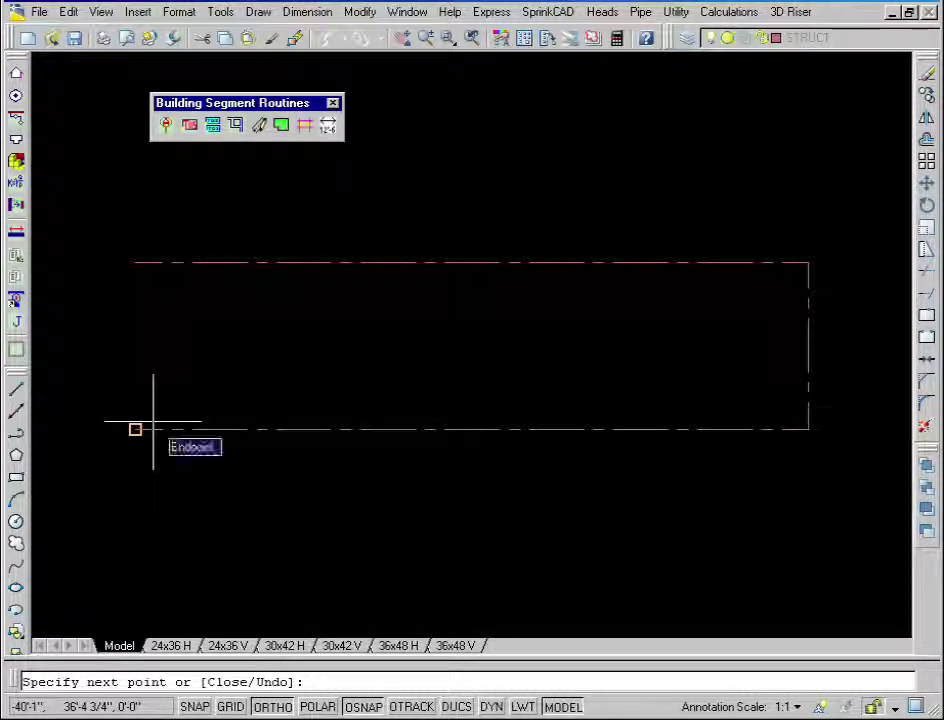
scroll(152, 428, "up", 2)
left_click(126, 194)
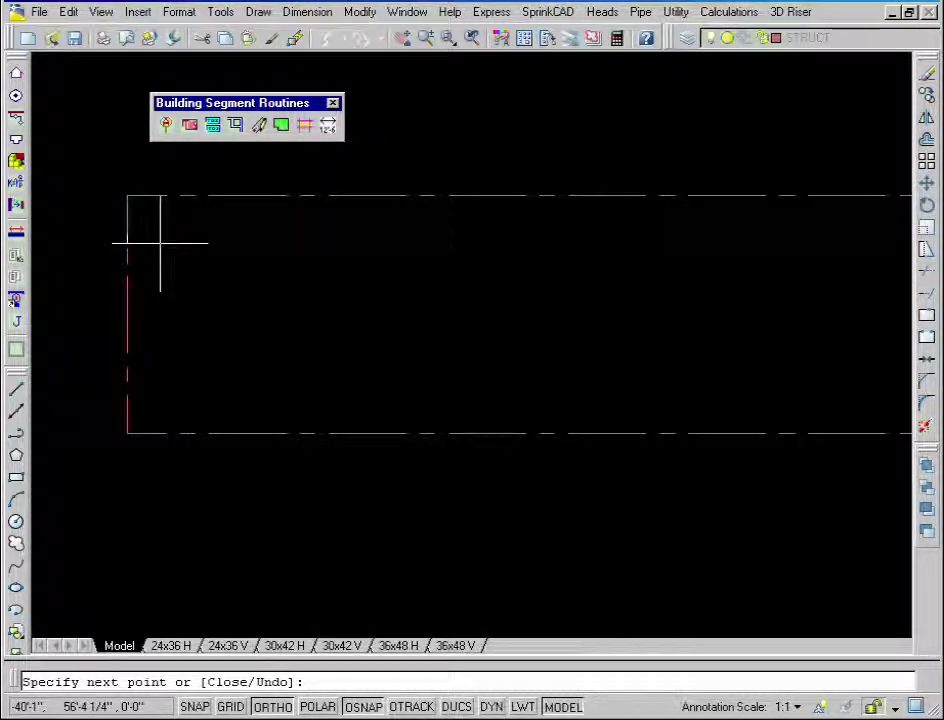
Draw a vertical structure line from the middle of the upper edge to the lower edge, splitting the outline into two bays
scroll(160, 242, "down", 2)
middle_click_drag(232, 276, 263, 398)
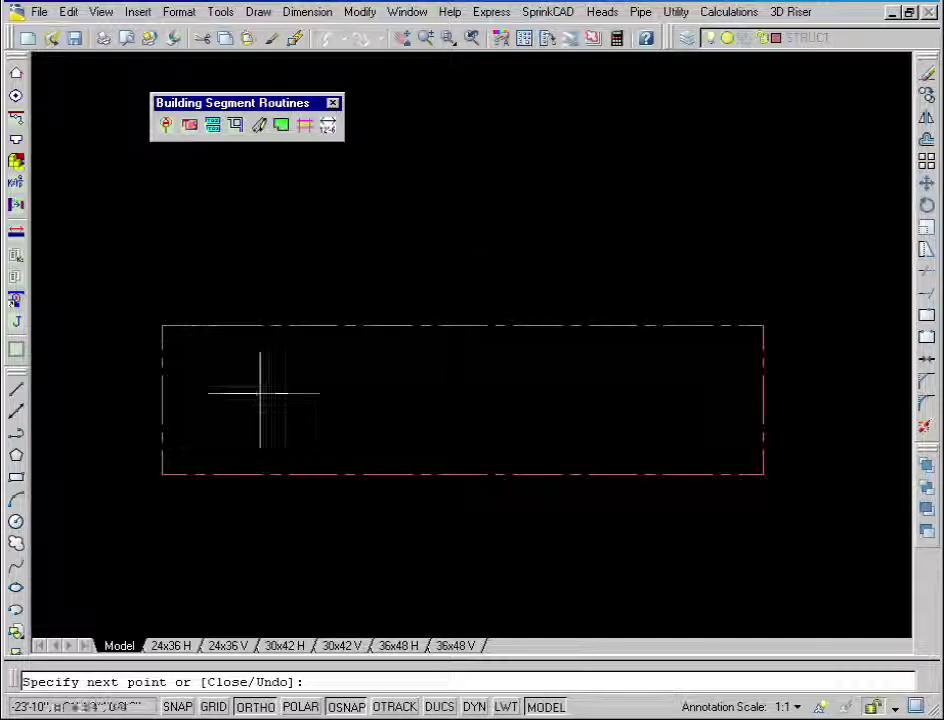
left_click(462, 325)
left_click(462, 474)
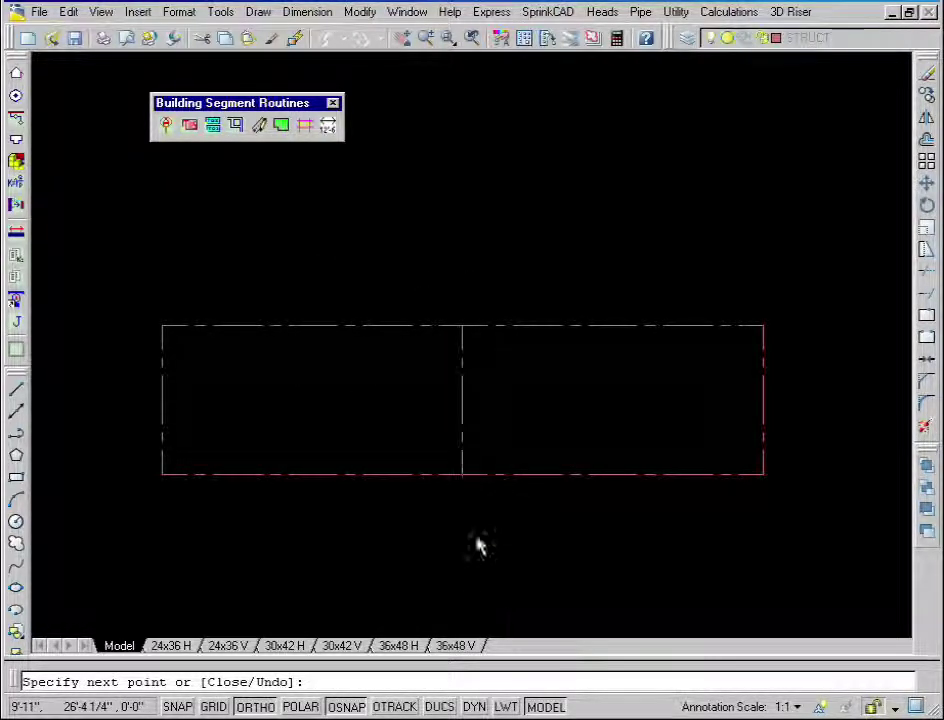
right_click(479, 542)
left_click(506, 549)
mouse_move(428, 562)
middle_mouse_down()
mouse_move(426, 535)
mouse_move(409, 512)
middle_mouse_up()
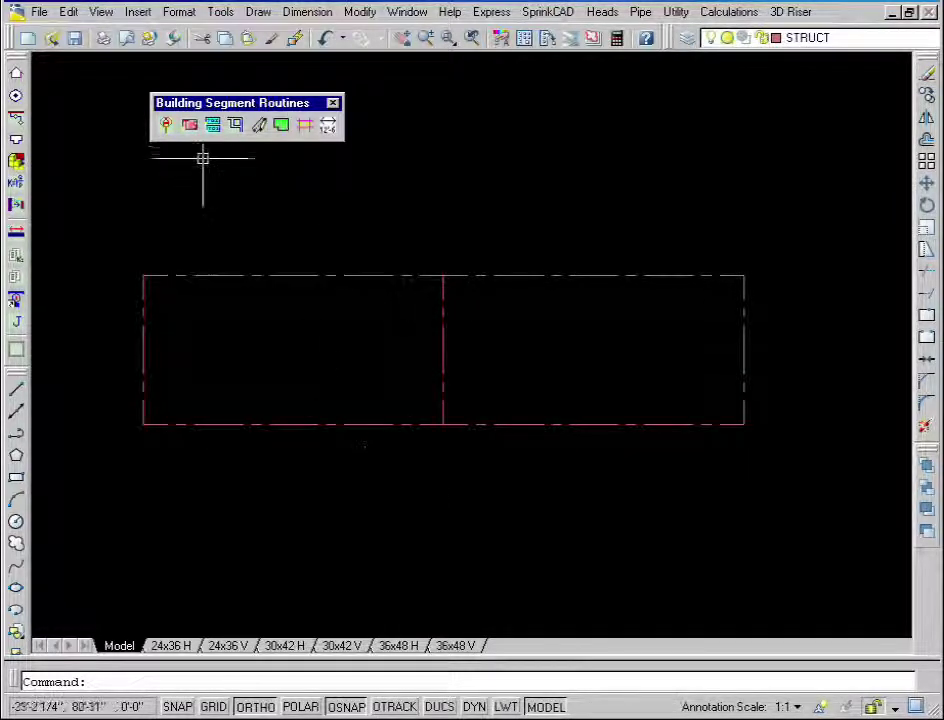
Insert a top-of-steel elevation marker of 12' at the outline's upper-right corner
left_click(190, 125)
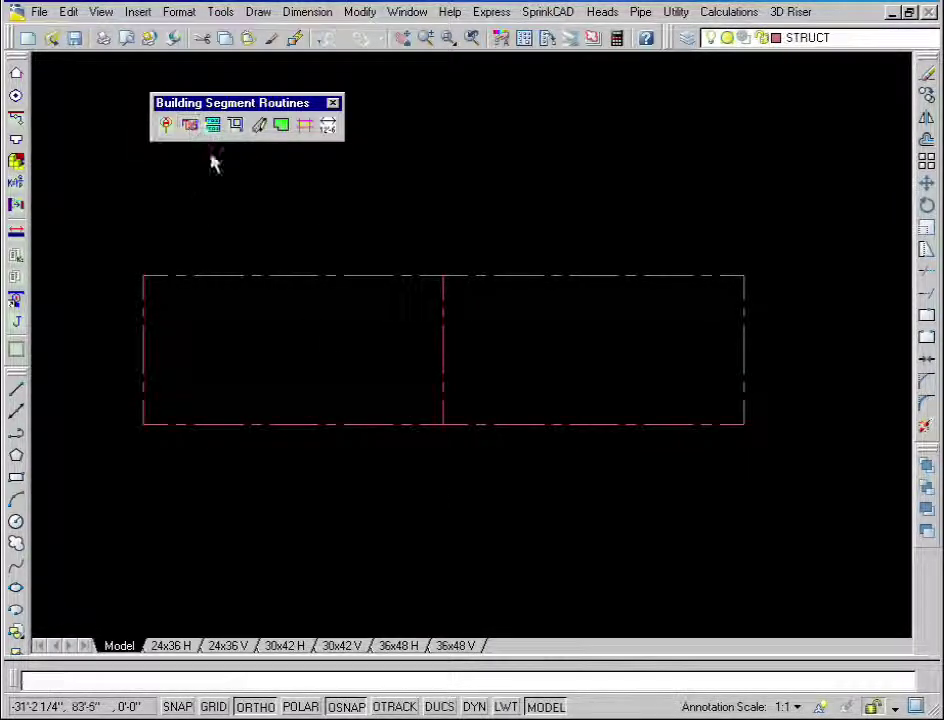
left_click(744, 275)
key("Return")
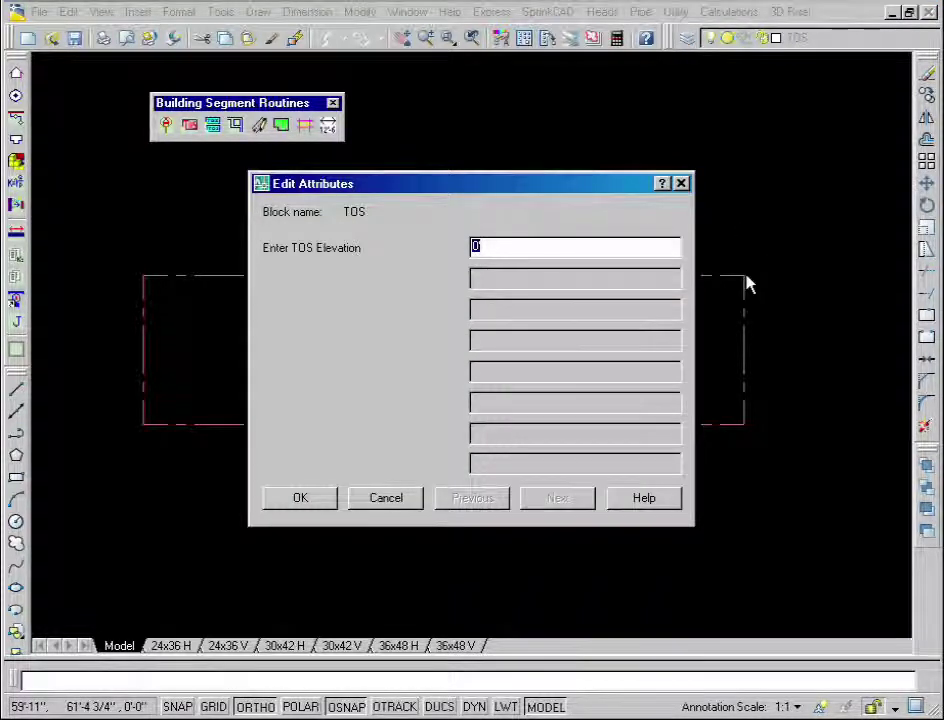
type("12'")
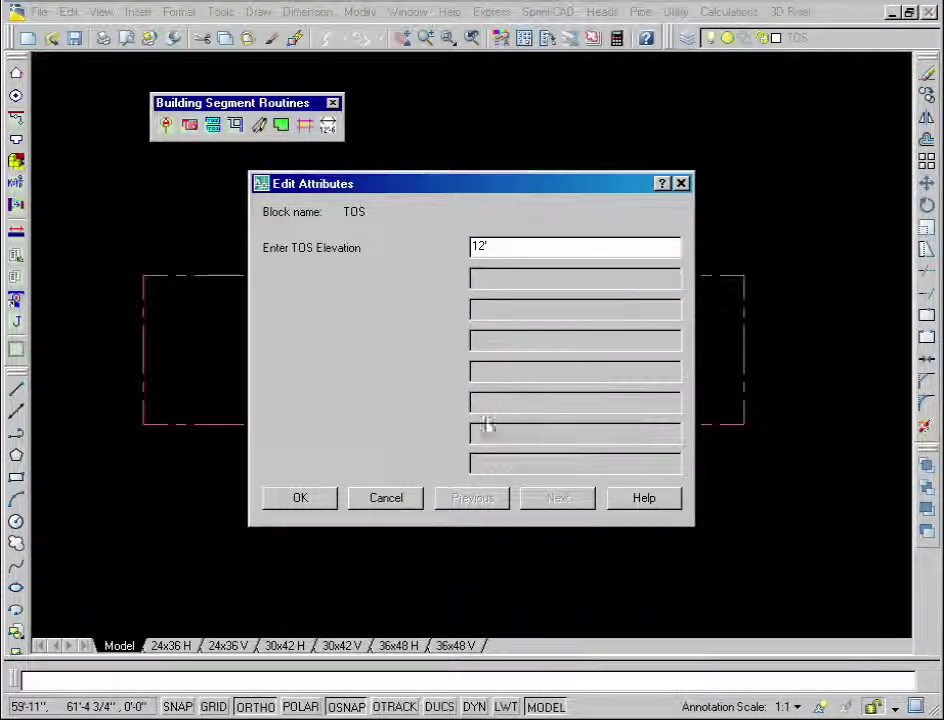
left_click(320, 500)
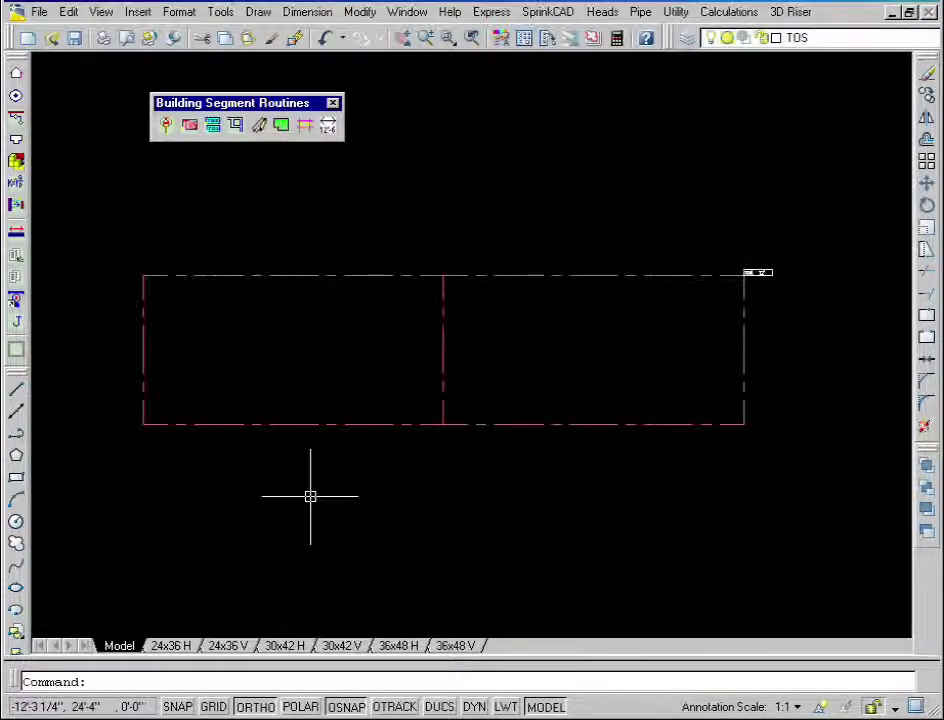
Insert a 12' top-of-steel elevation marker at the outline's lower-right corner
right_click(550, 508)
left_click(559, 517)
left_click(742, 424)
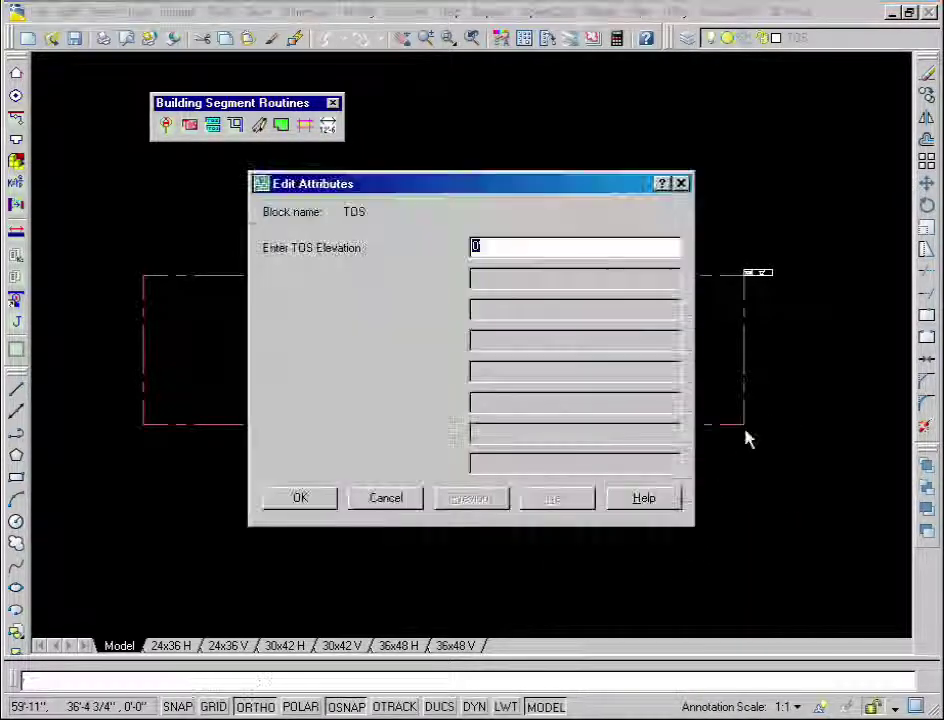
type("12'")
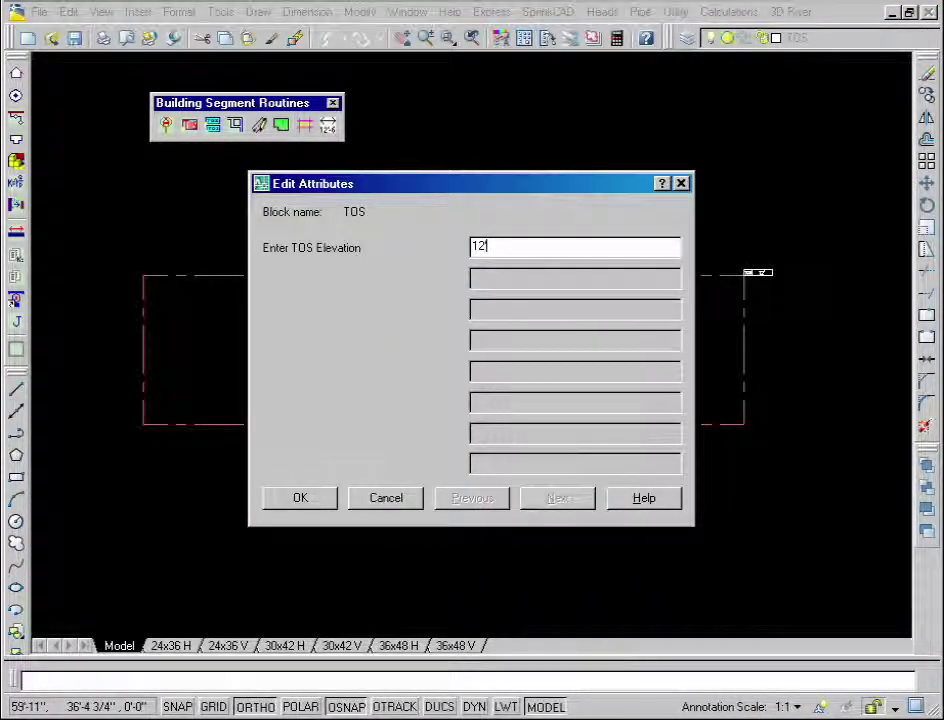
left_click(322, 498)
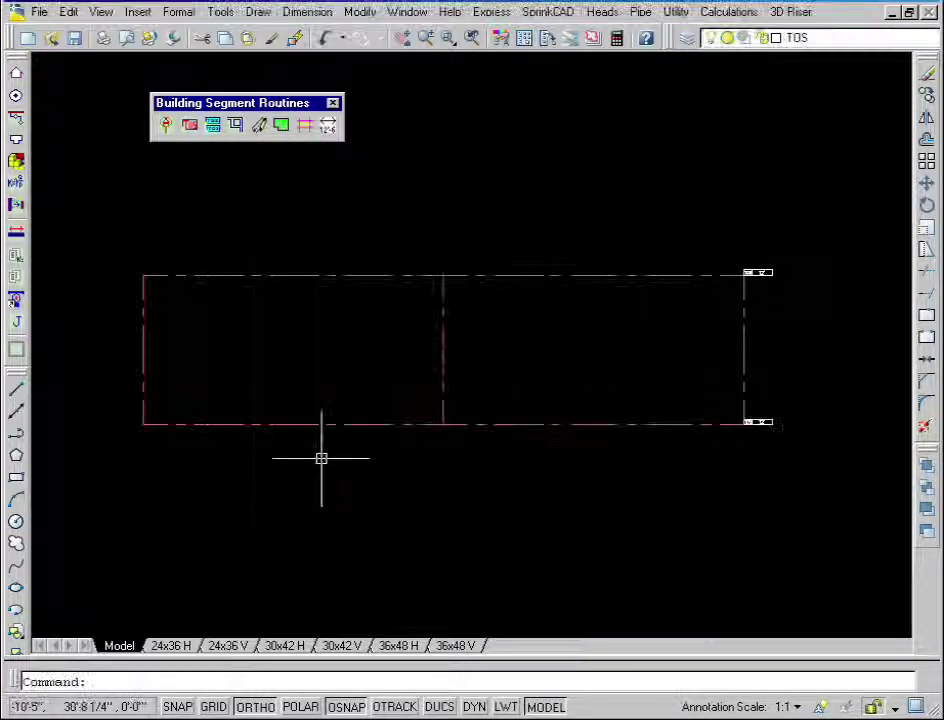
Insert a 12' top-of-steel elevation marker at the outline's upper-left corner, without rotation
right_click(208, 214)
left_click(220, 219)
left_click(143, 274)
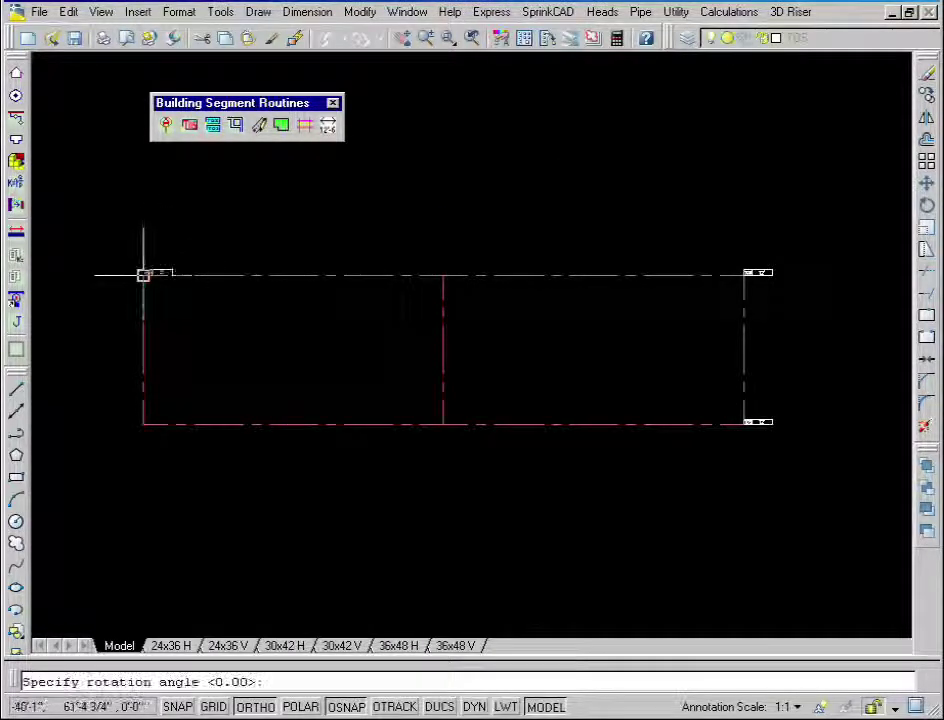
key("Return")
type("12")
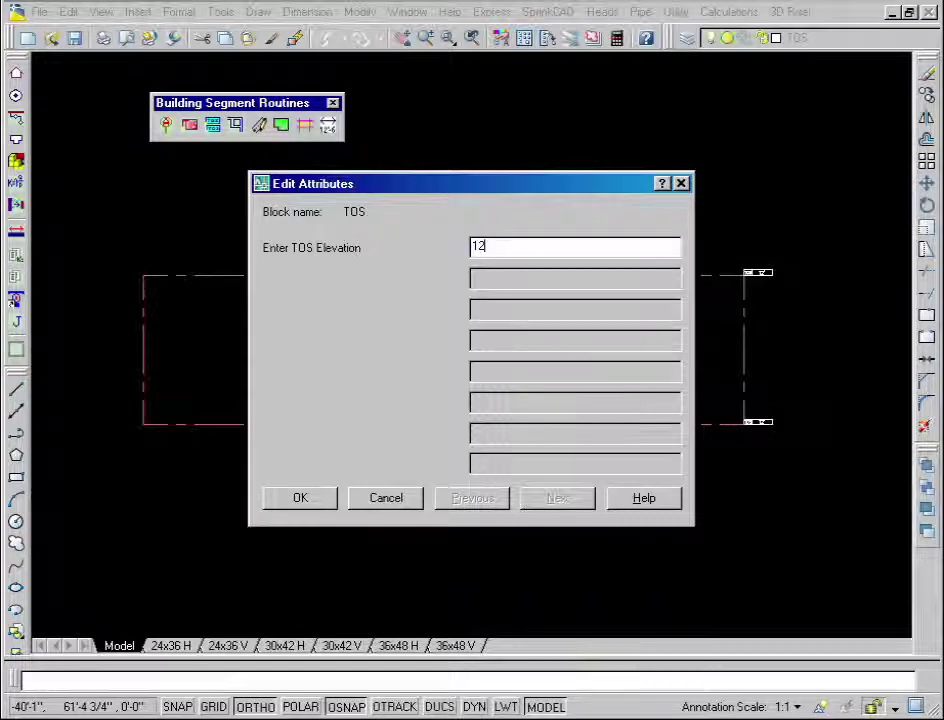
type("'")
left_click(292, 498)
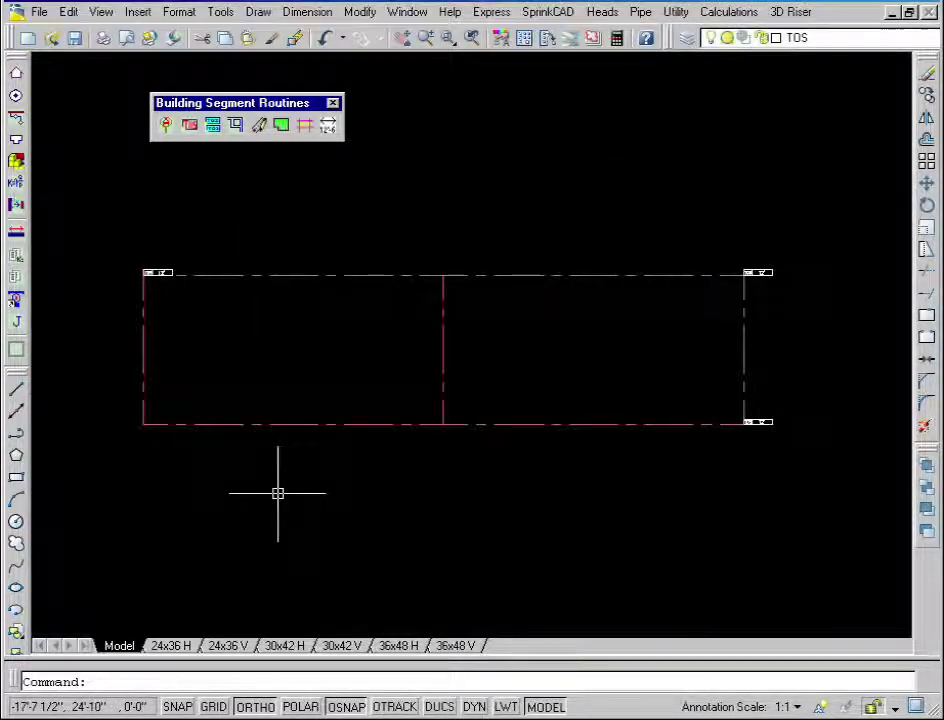
Insert a 12' top-of-steel elevation marker at the outline's lower-left corner, without rotation
right_click(259, 476)
left_click(272, 489)
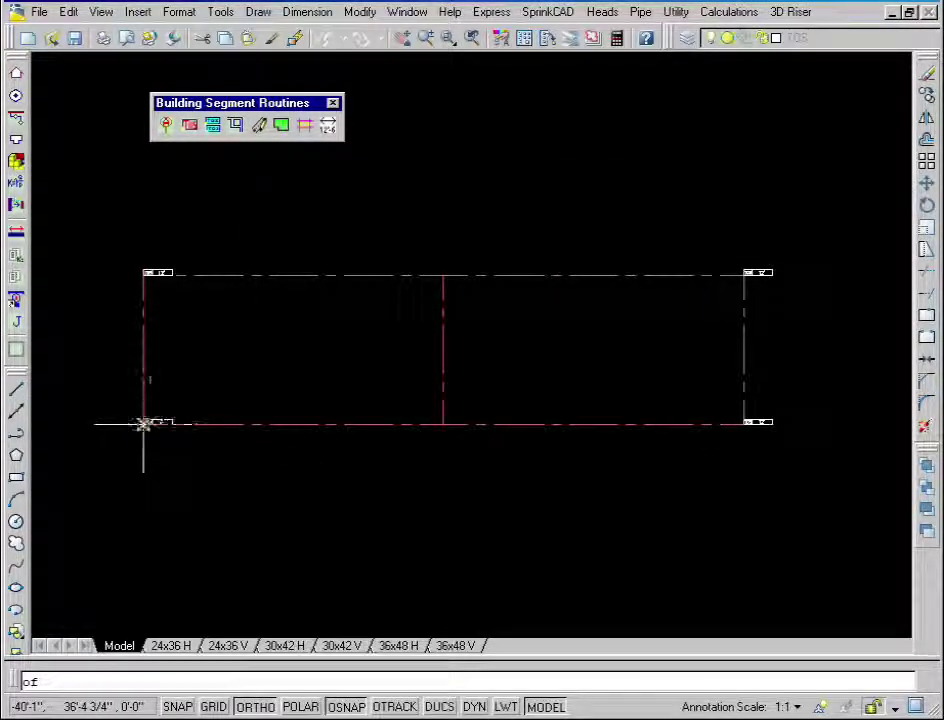
key("Return")
type("12")
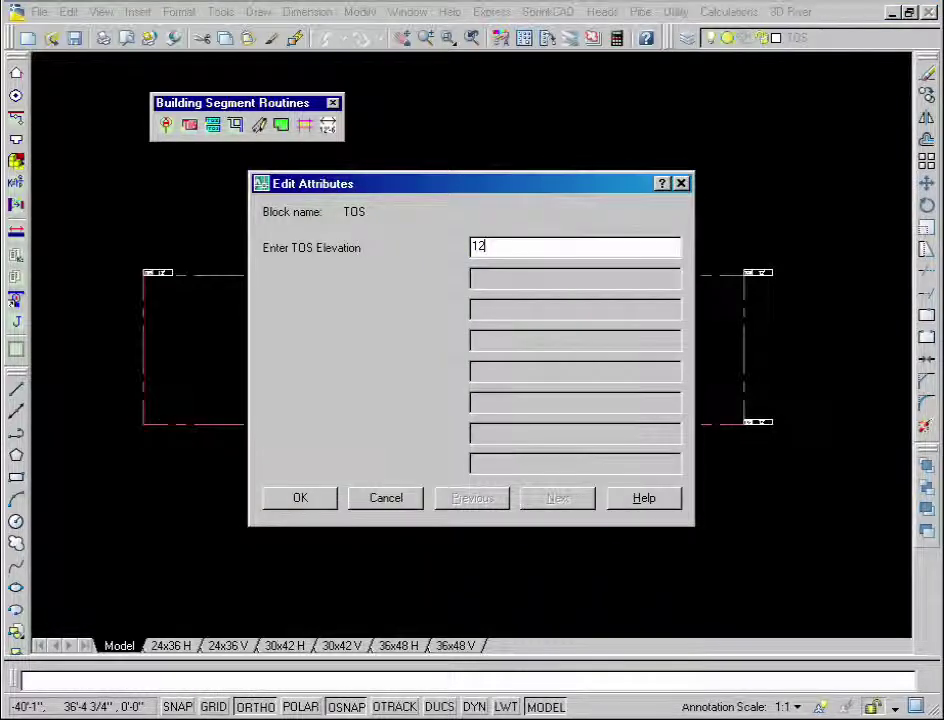
type("'")
left_click(280, 498)
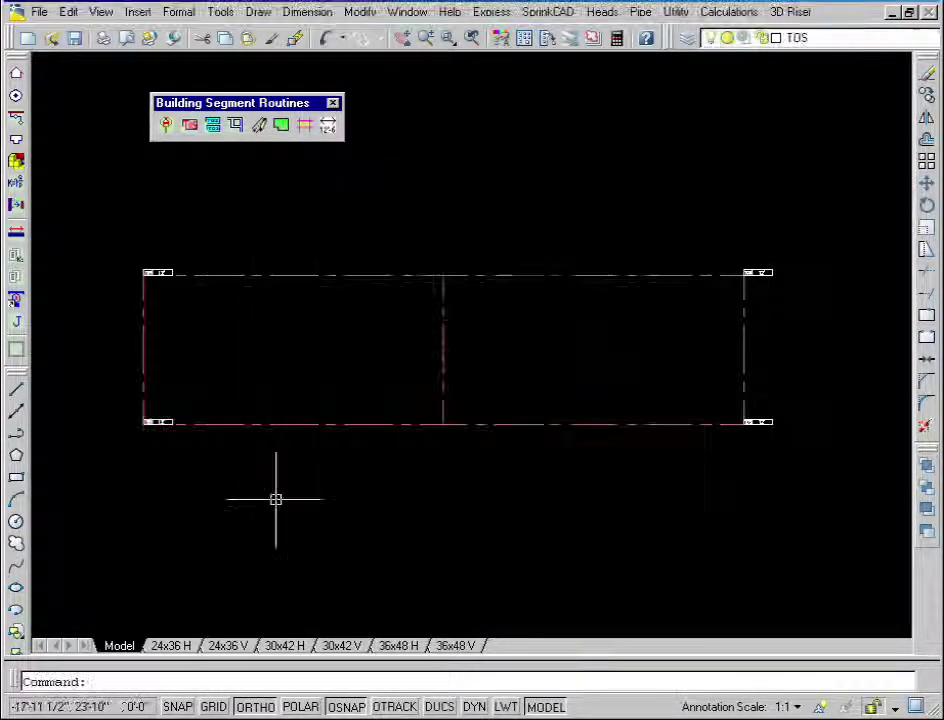
Insert a 17' top-of-steel elevation marker at the upper end of the middle structure line, without rotation
right_click(418, 176)
left_click(440, 179)
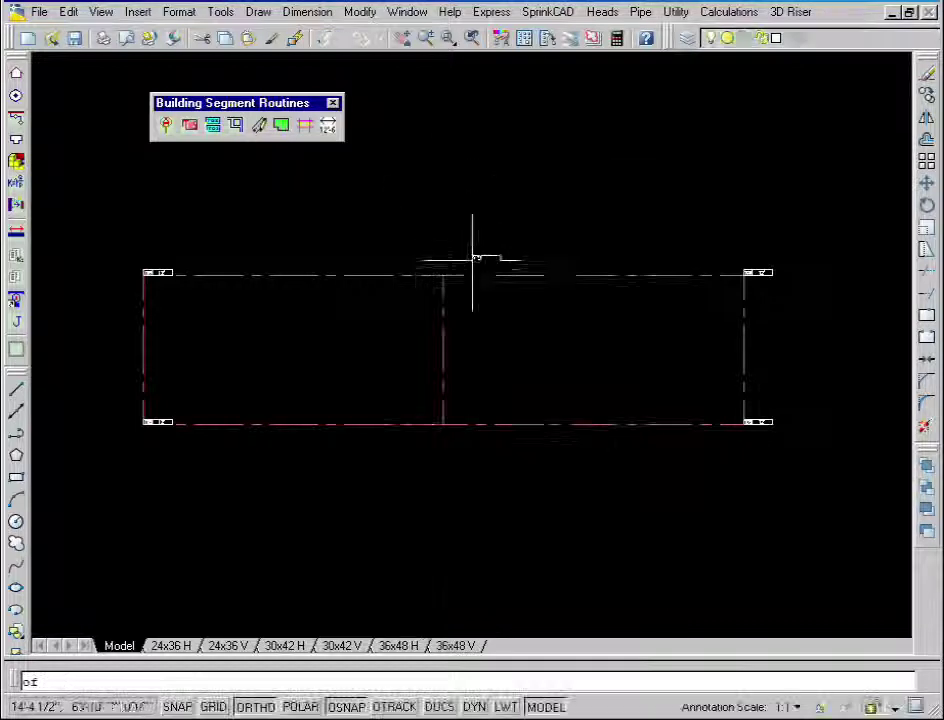
left_click(443, 274)
key("Return")
type("1")
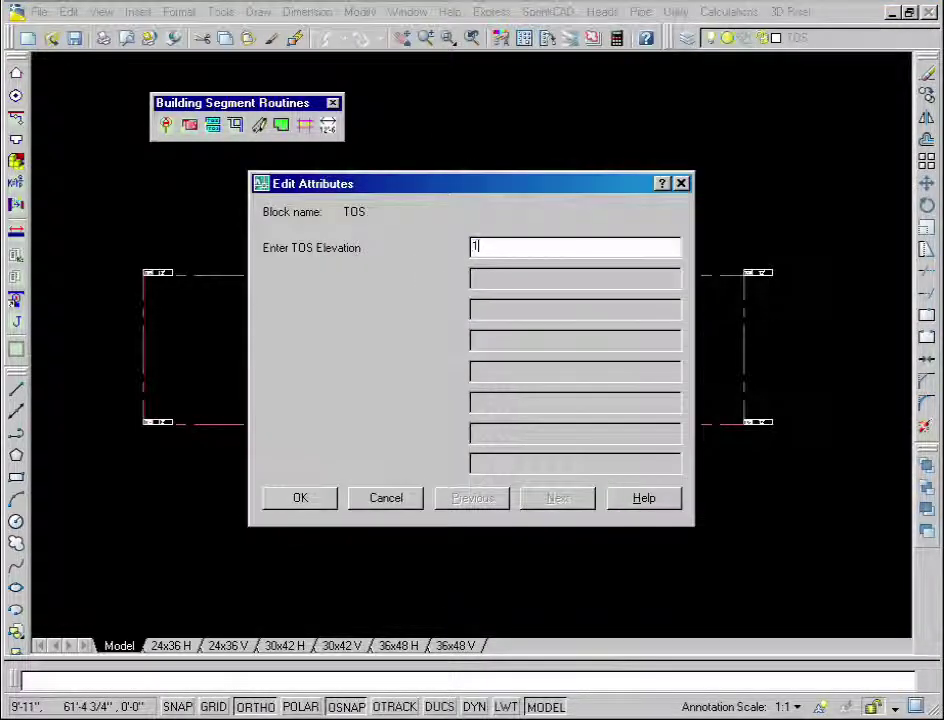
type("7'")
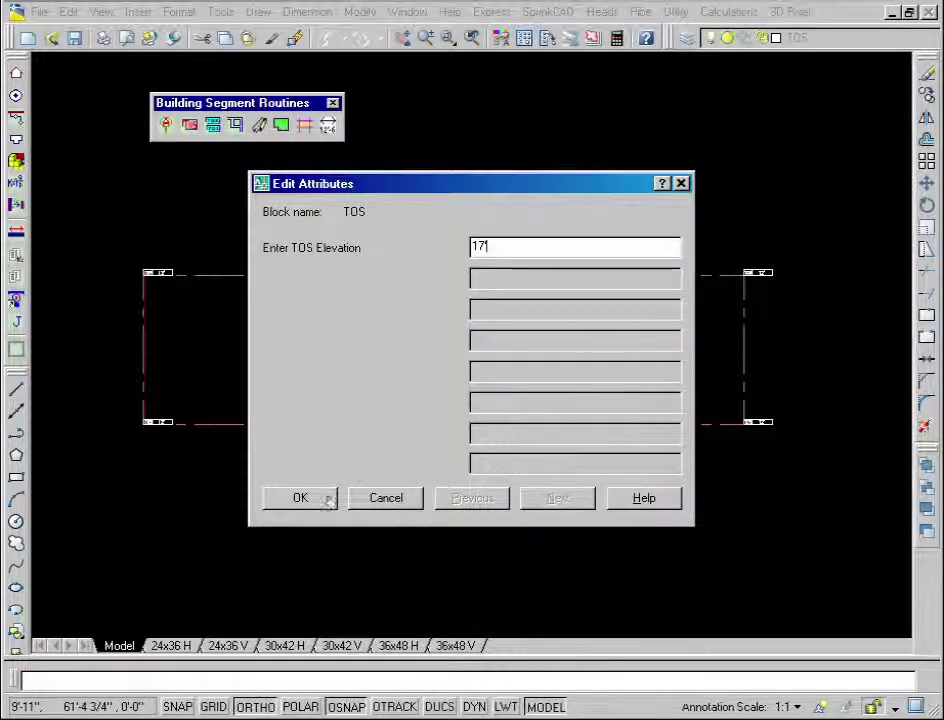
left_click(314, 504)
Insert a 17' top-of-steel elevation marker at the lower end of the middle structure line, without rotation
right_click(414, 482)
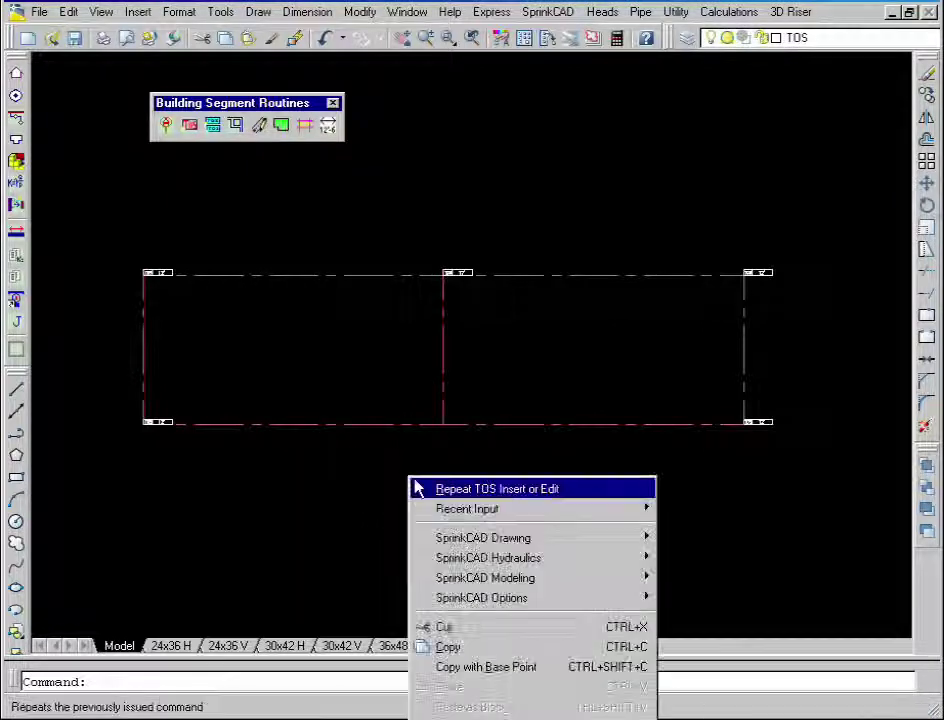
left_click(419, 489)
left_click(442, 423)
key("Return")
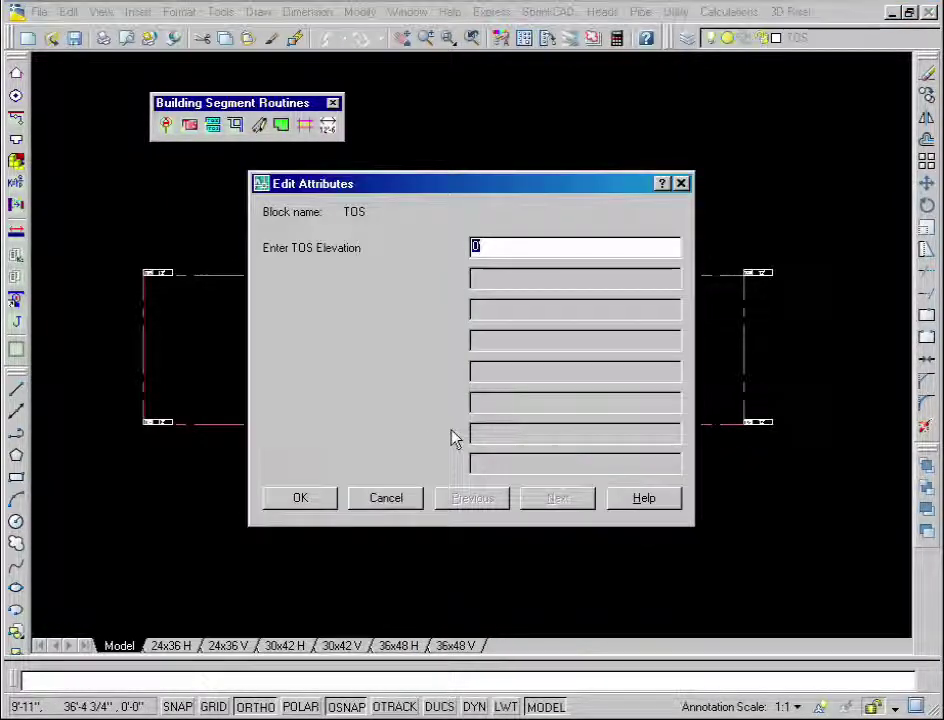
type("17'")
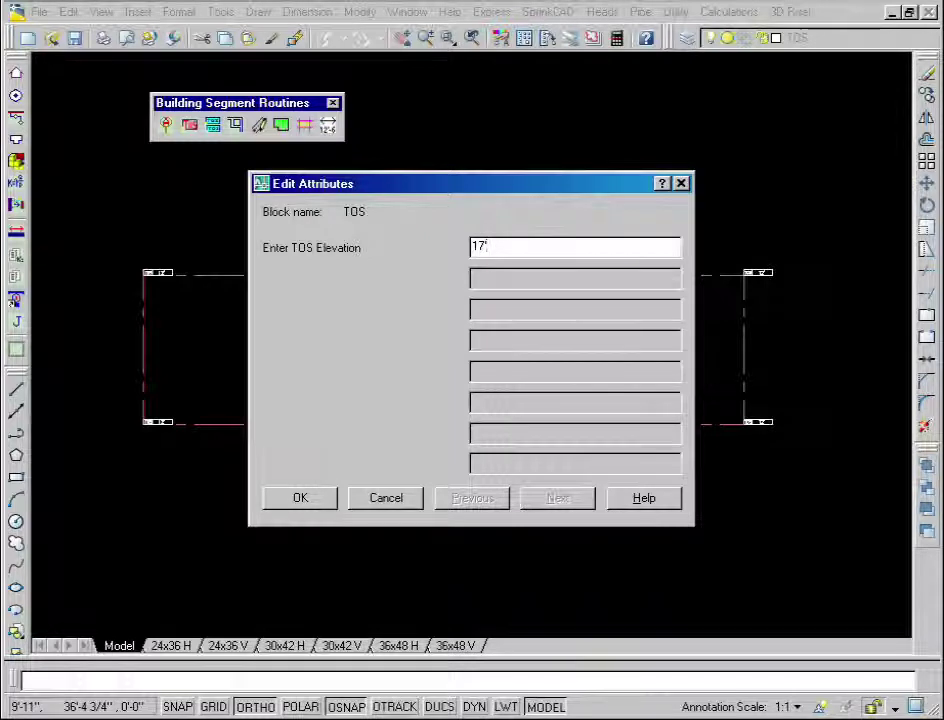
left_click(300, 495)
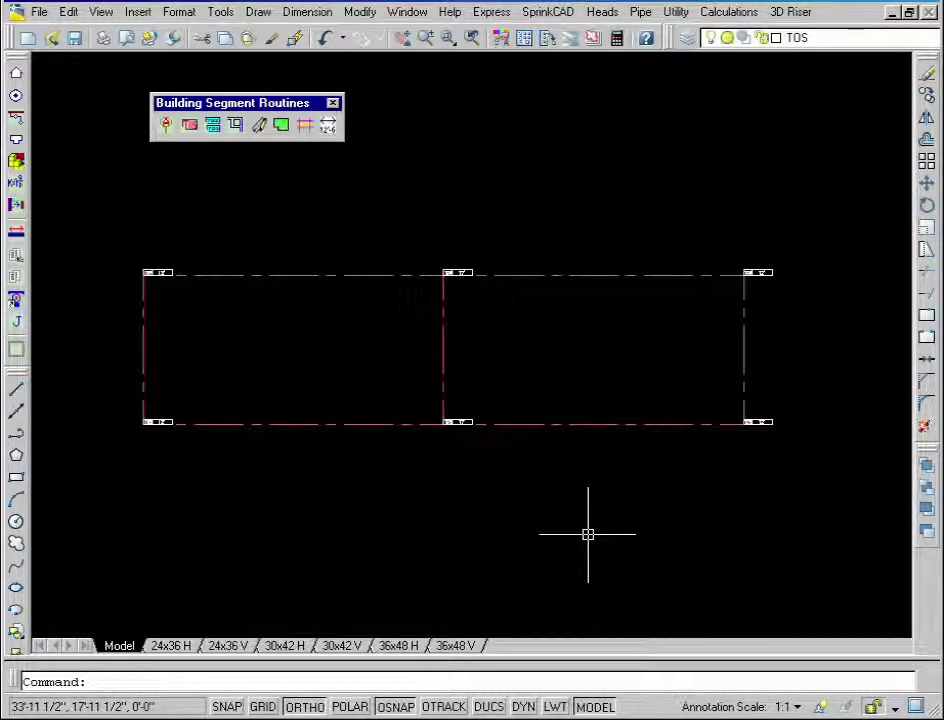
Query the top-of-steel elevation at a point inside the right bay with the qe command
type("qe")
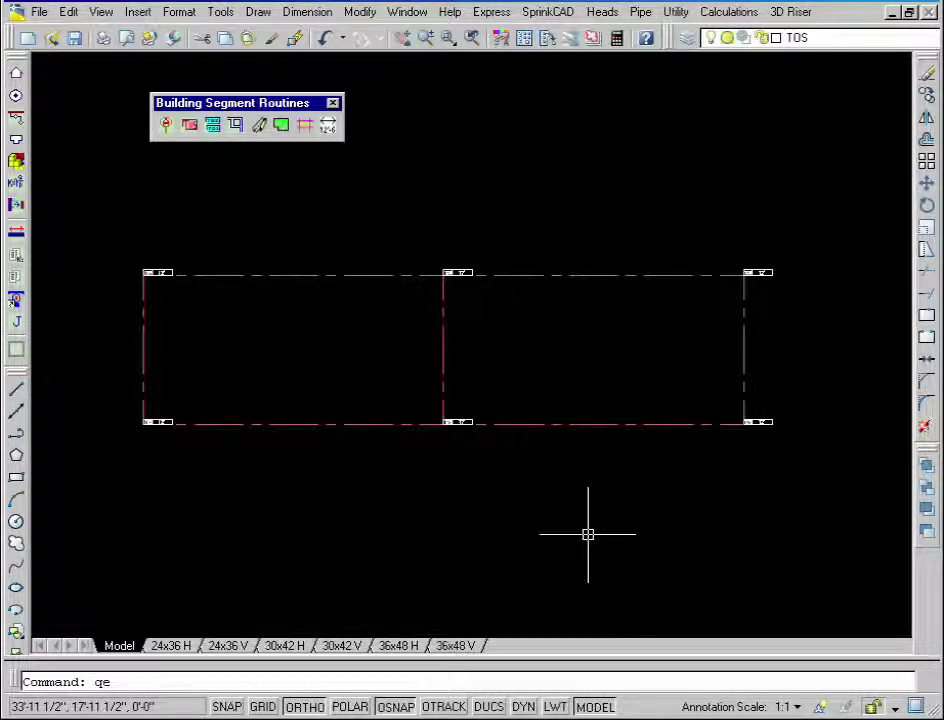
key("Return")
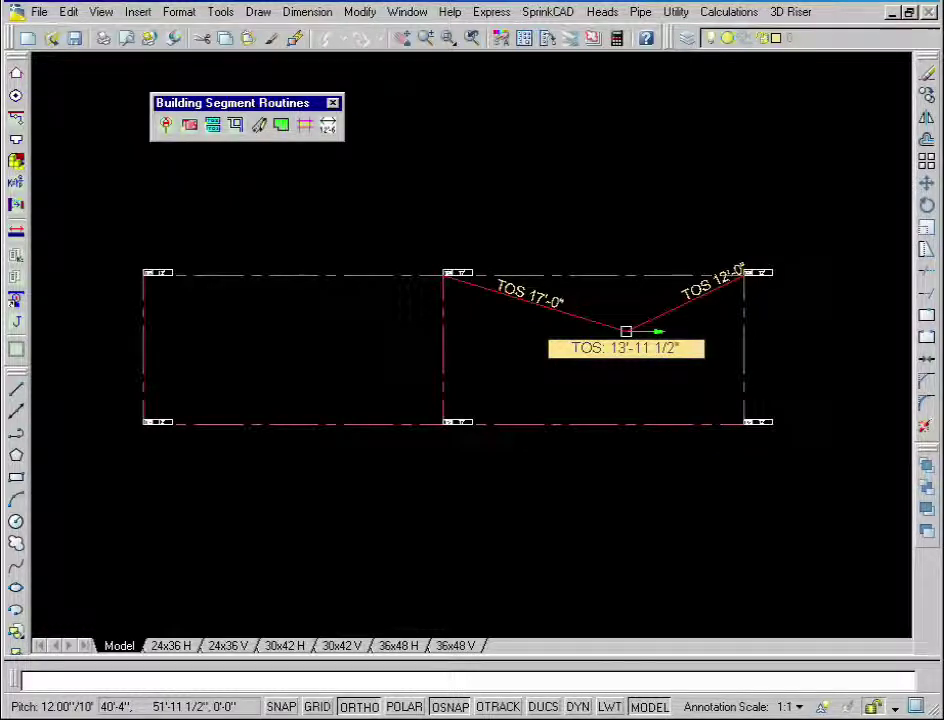
left_click(626, 331)
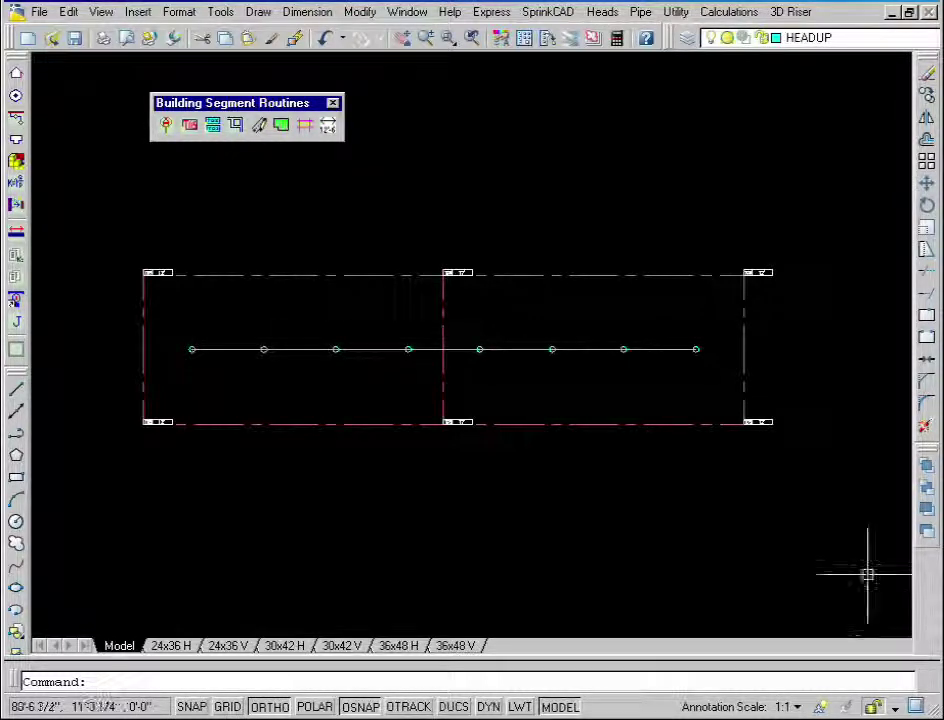
Insert a *10 pipe elevation on the branch line's rightmost pipe, beside the last sprinkler head
scroll(550, 386, "up", 2)
mouse_move(550, 386)
middle_mouse_down()
mouse_move(628, 396)
mouse_move(619, 396)
middle_mouse_up()
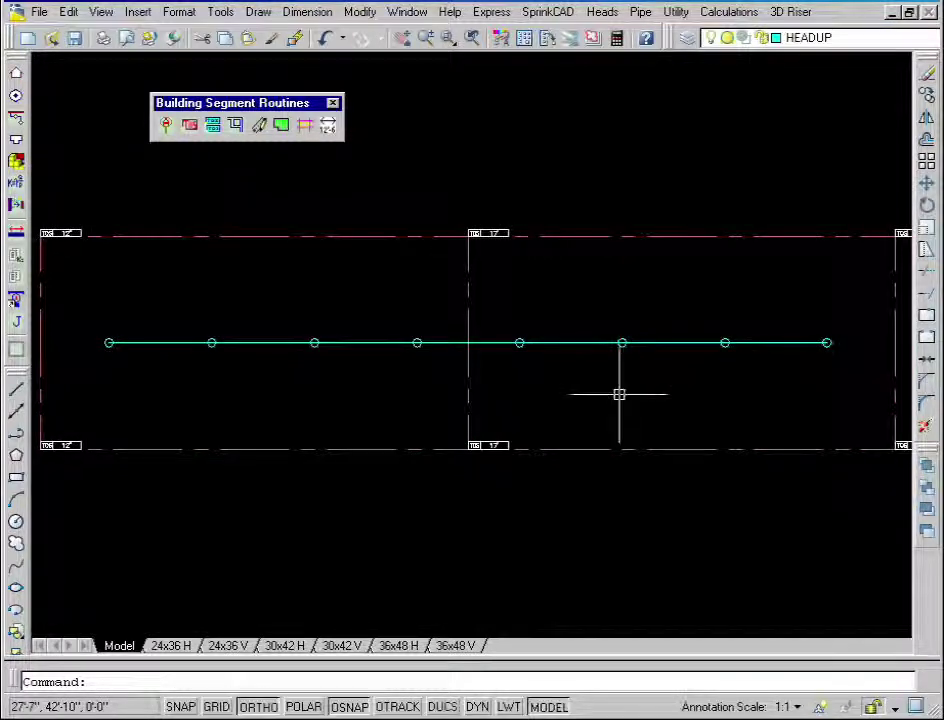
left_click(334, 104)
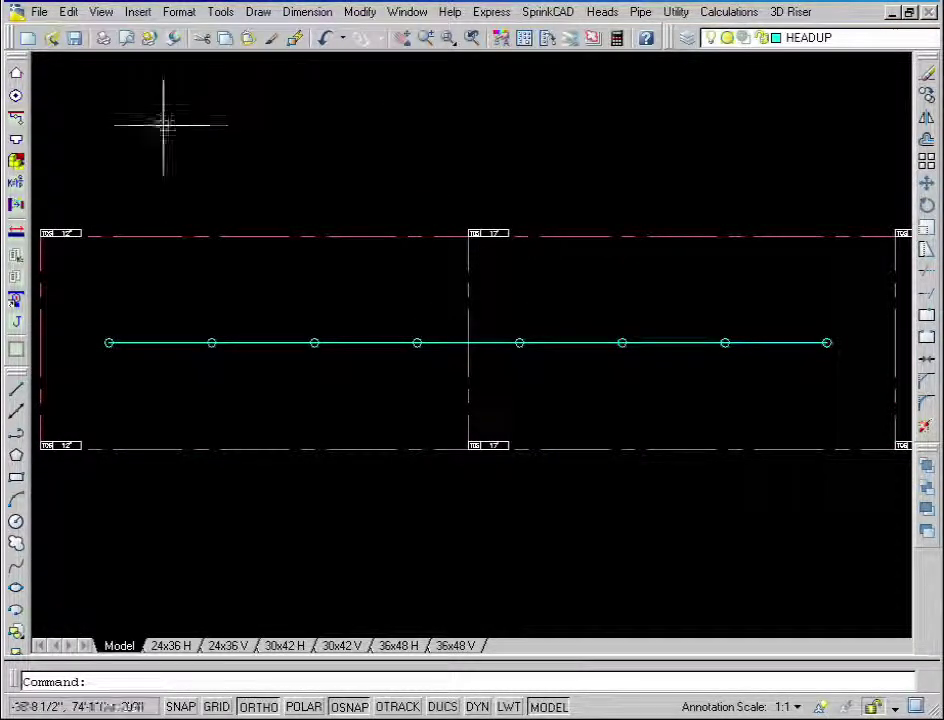
left_click(15, 120)
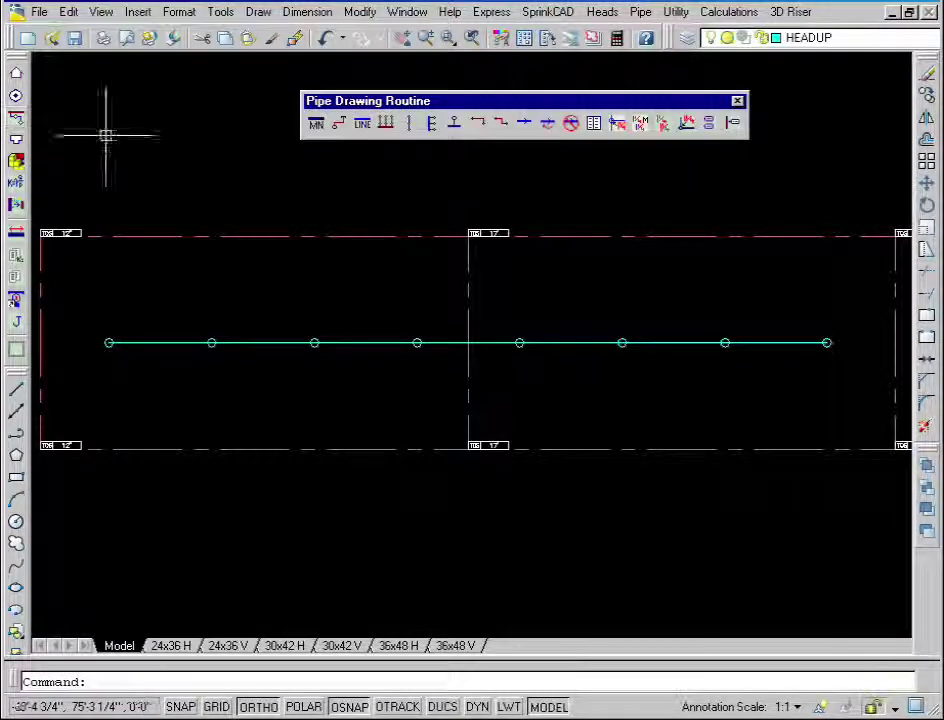
left_click(736, 126)
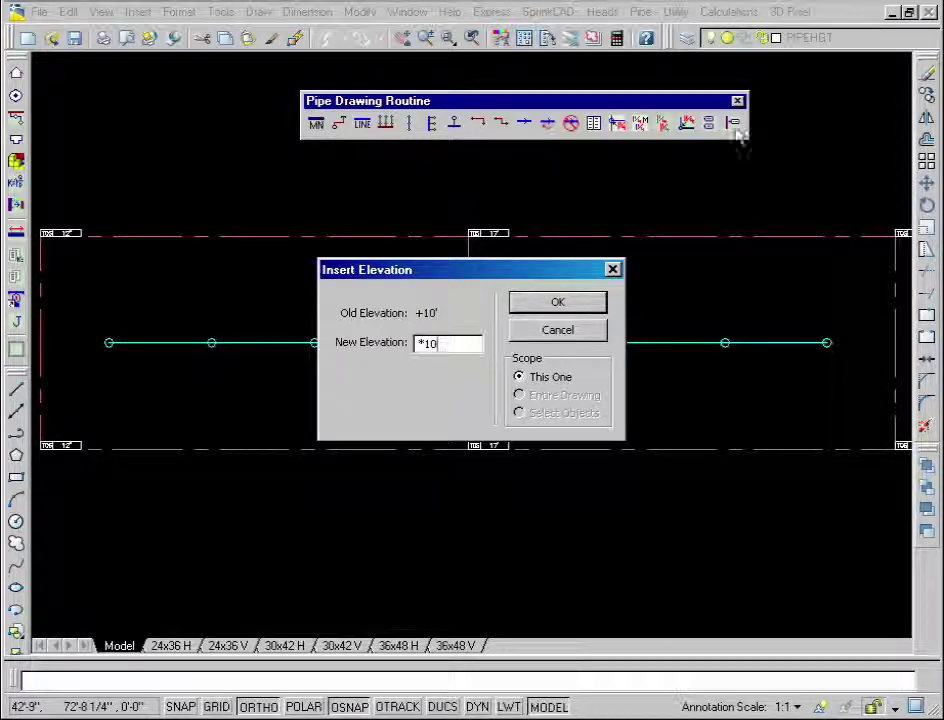
left_click(590, 301)
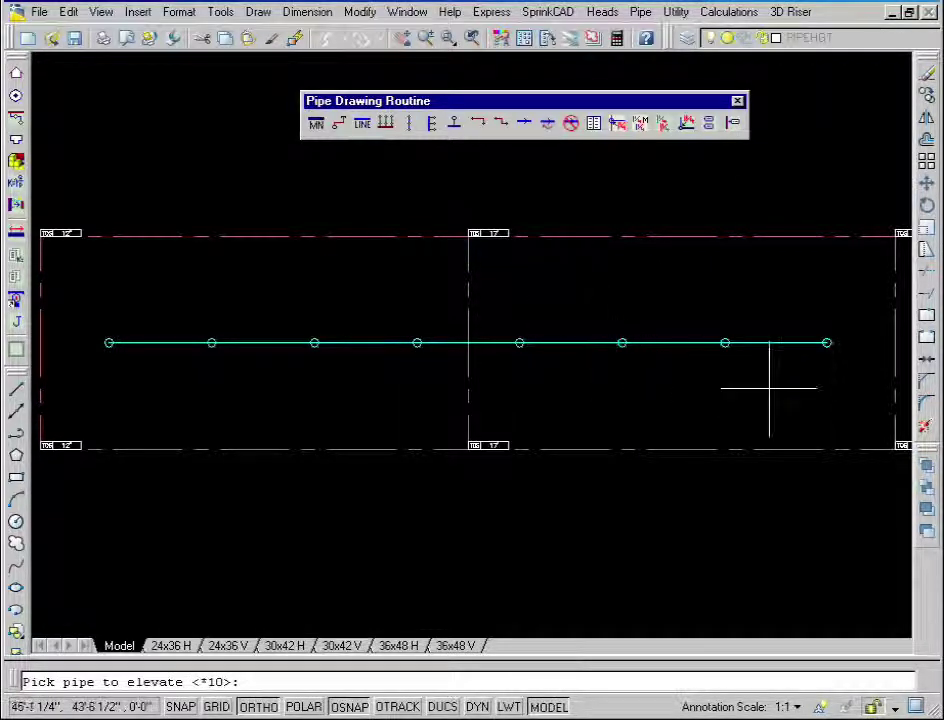
left_click(808, 342)
right_click(806, 354)
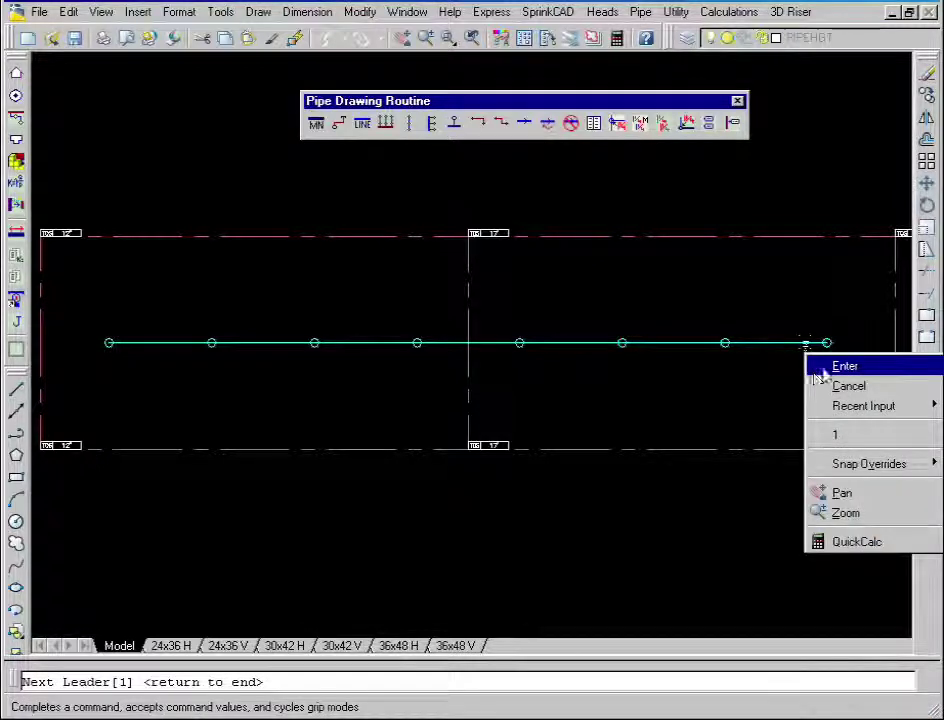
left_click(843, 366)
Insert another *10 pipe elevation on the branch line's leftmost pipe, beside the first sprinkler head
right_click(713, 389)
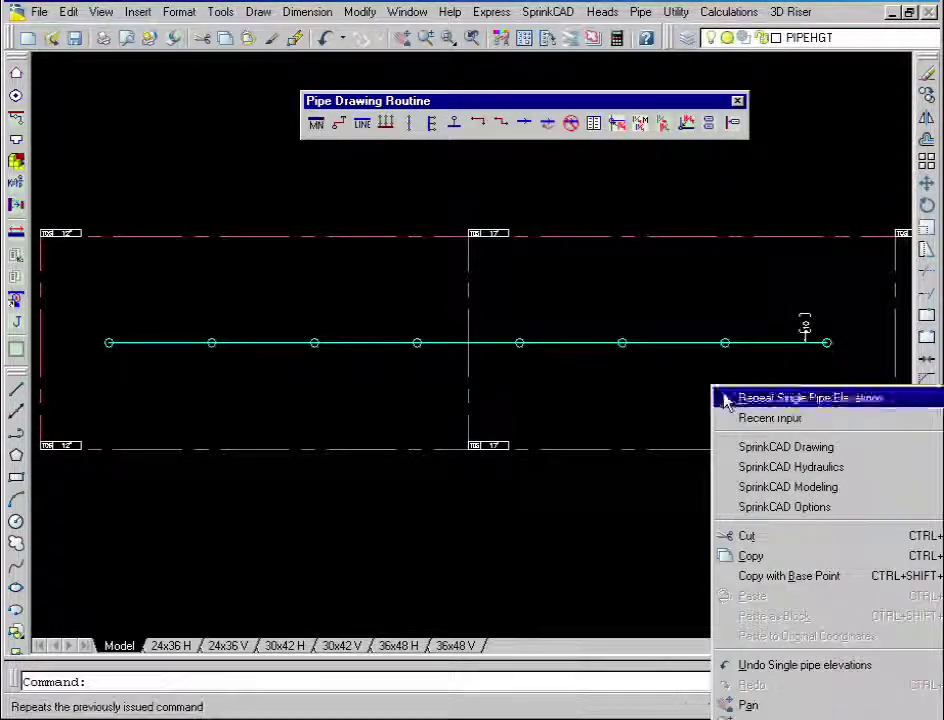
left_click(725, 397)
left_click(570, 299)
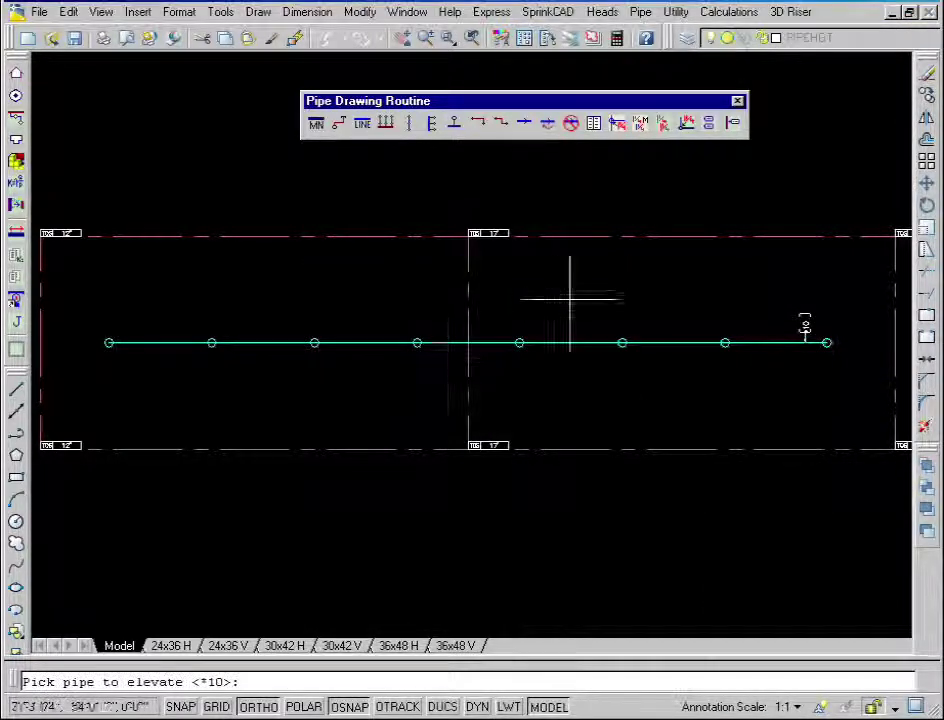
left_click(110, 342)
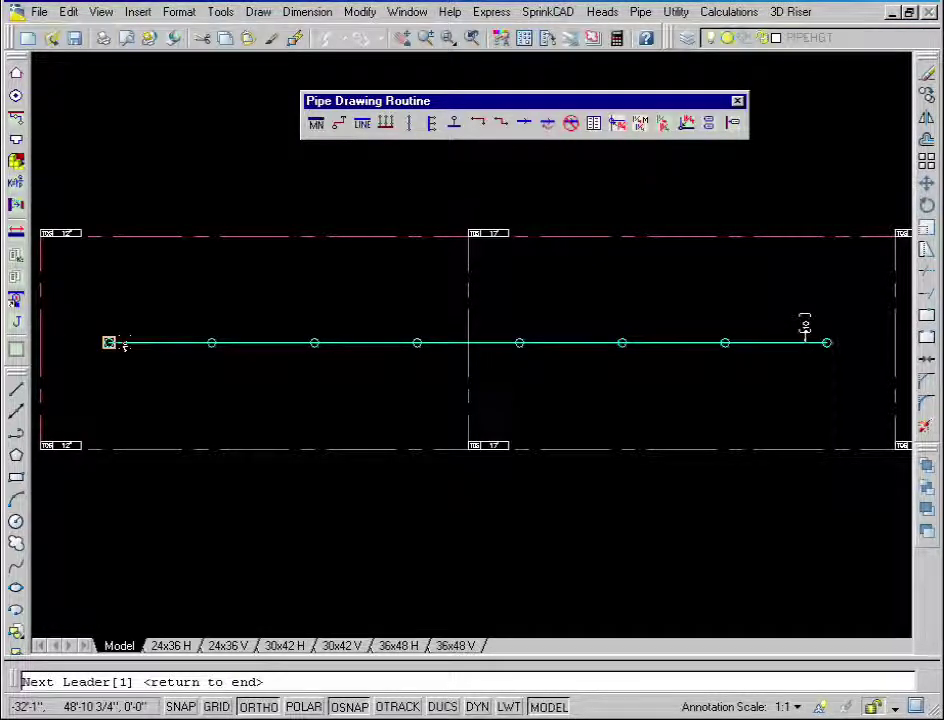
right_click(124, 350)
left_click(161, 383)
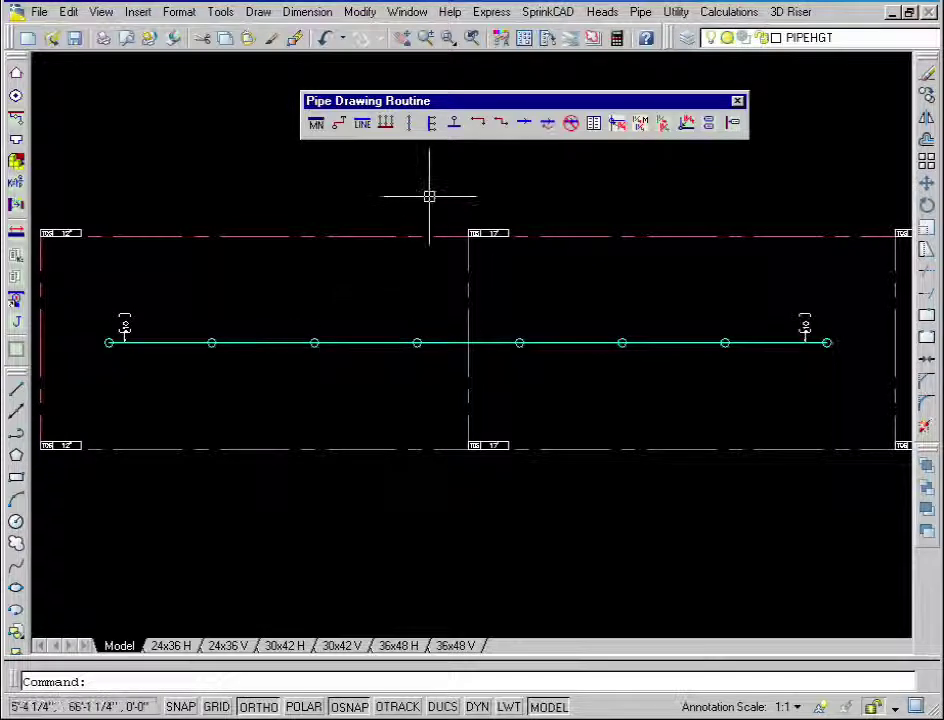
Draw an L-shaped riser main from the left bay's lower-left area up to the branch line, joining it with a riser nipple
left_click(338, 122)
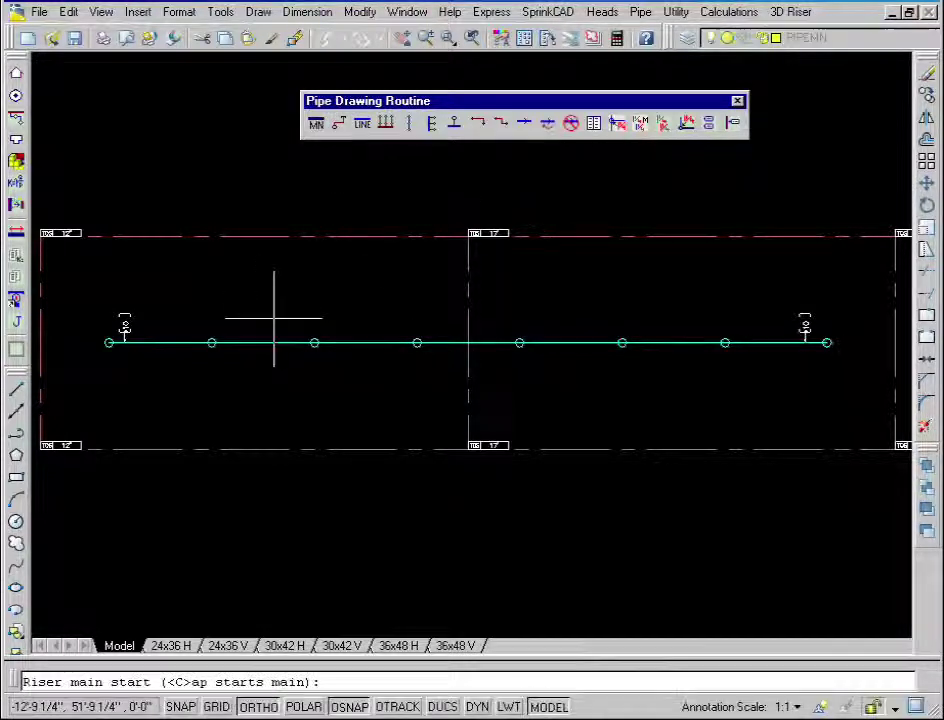
left_click(78, 420)
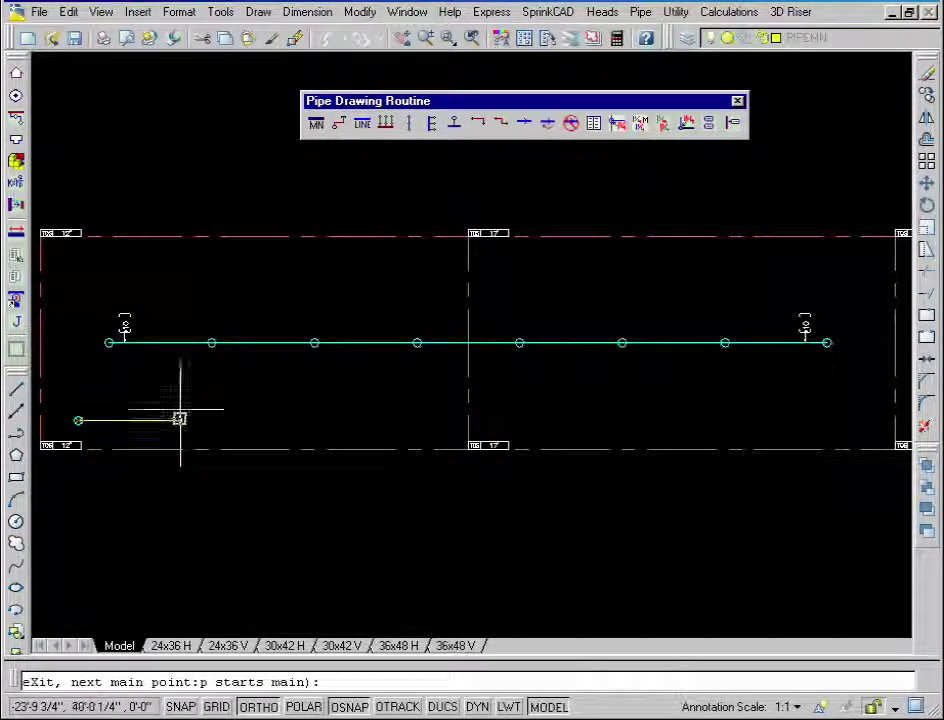
left_click(179, 419)
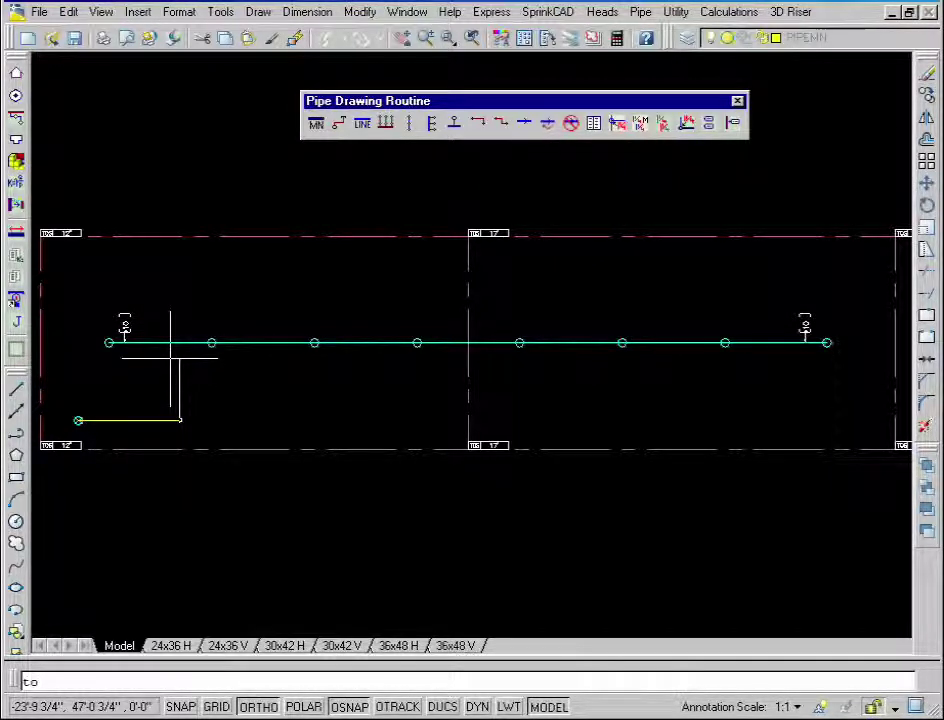
left_click(178, 342)
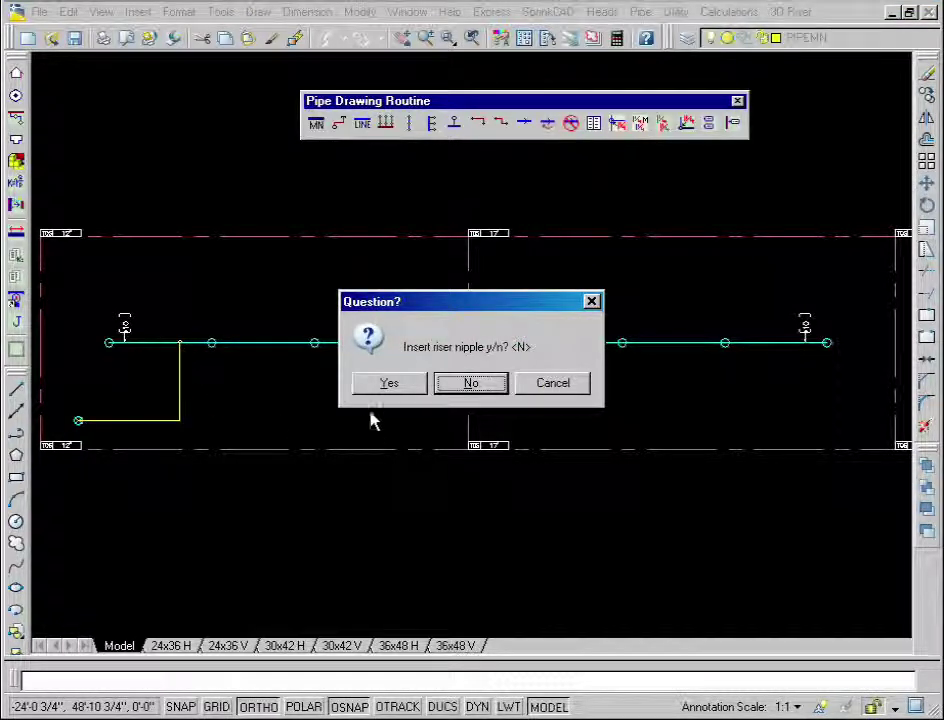
left_click(390, 384)
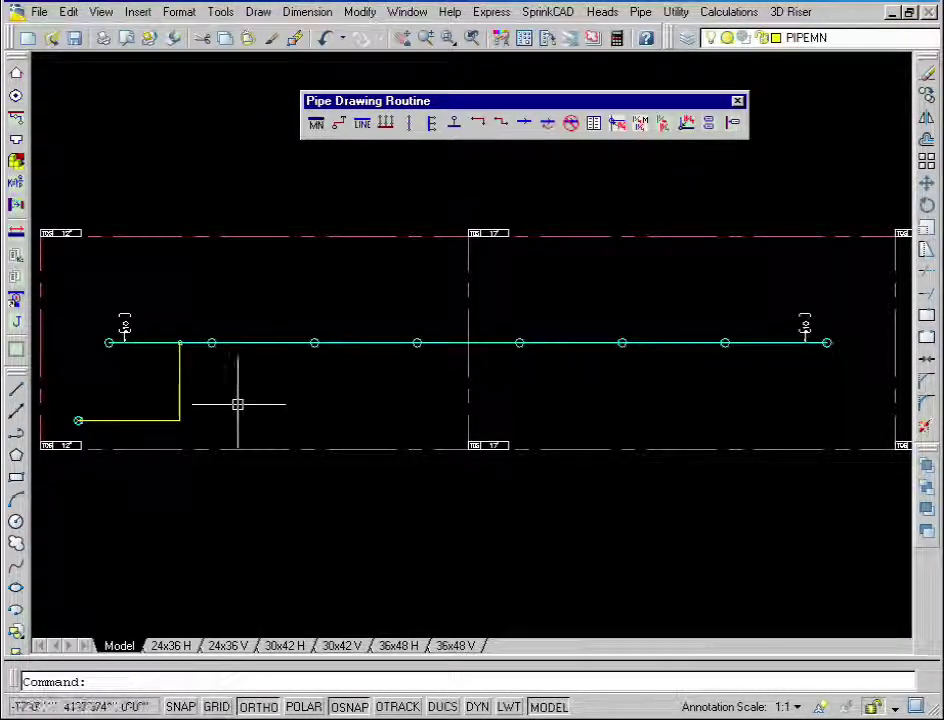
Inspect the riser nipple symbol where the main meets the branch line
scroll(172, 354, "up", 5)
scroll(172, 354, "up", 3)
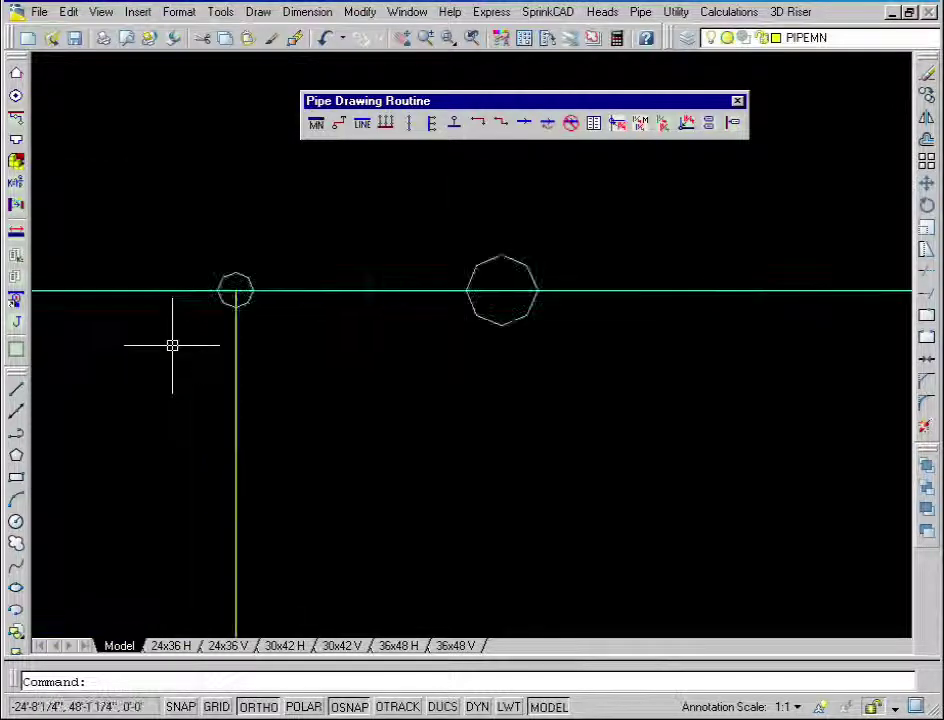
left_click(209, 288)
left_click(325, 222)
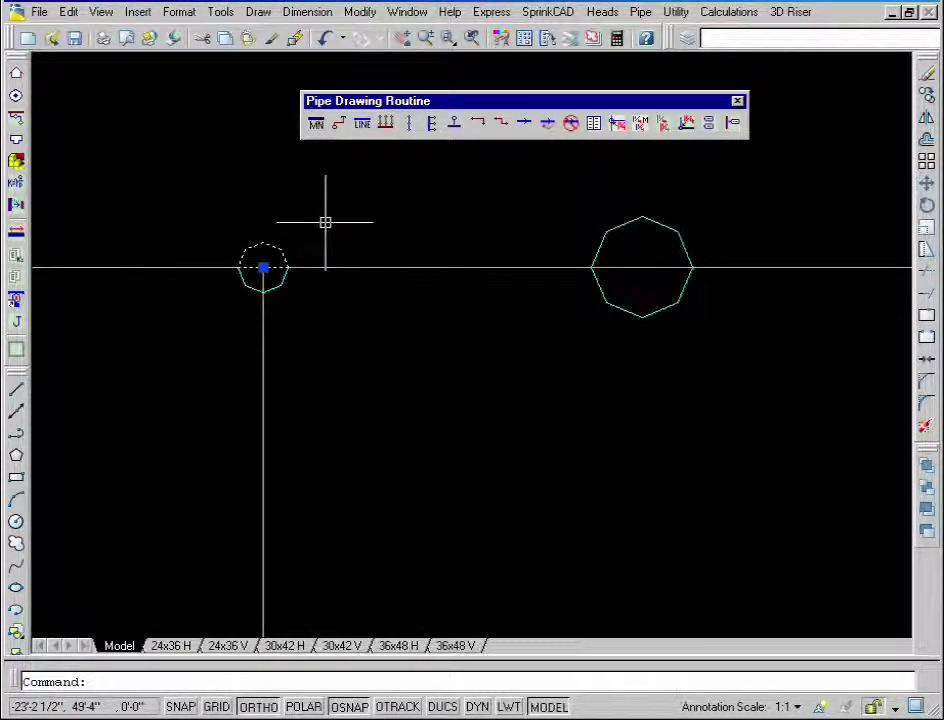
key("Escape")
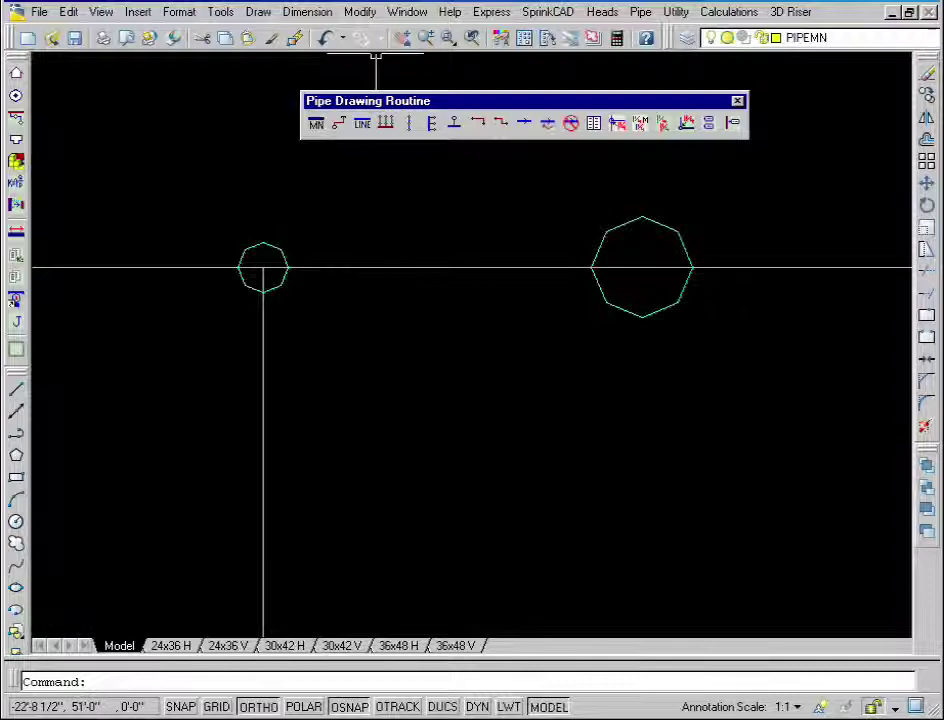
left_click(471, 38)
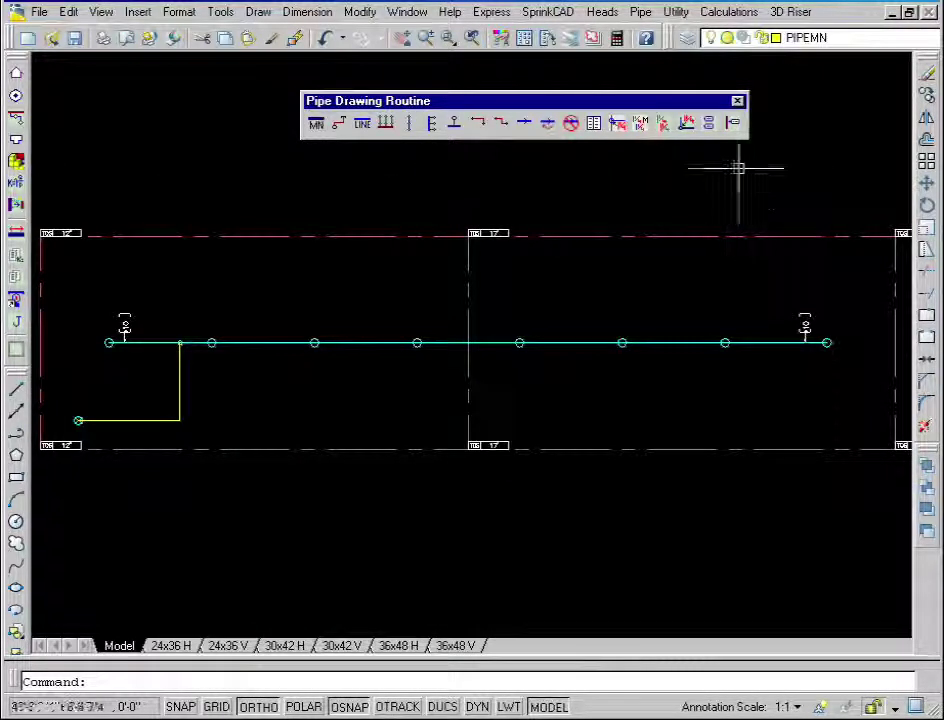
Insert a 9' pipe elevation on the main's vertical segment below the branch line
left_click(732, 124)
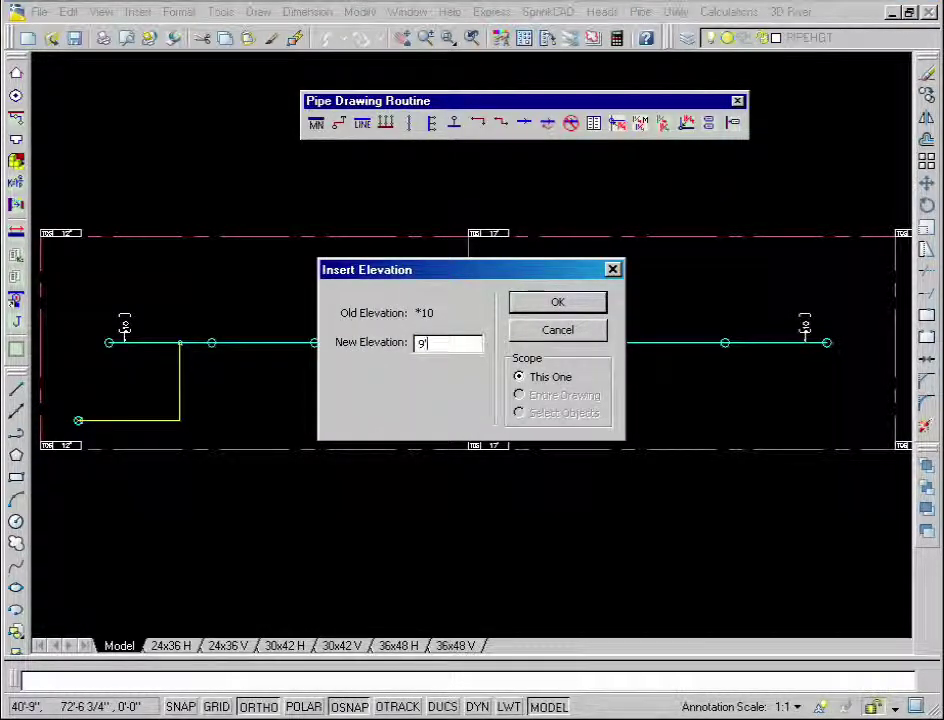
left_click(600, 300)
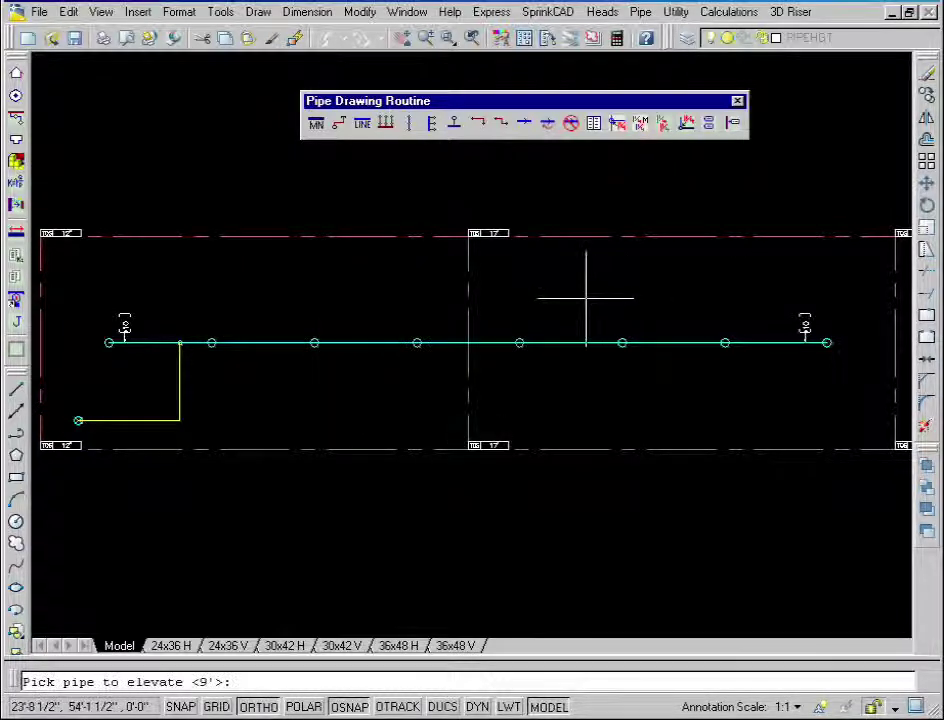
left_click(179, 394)
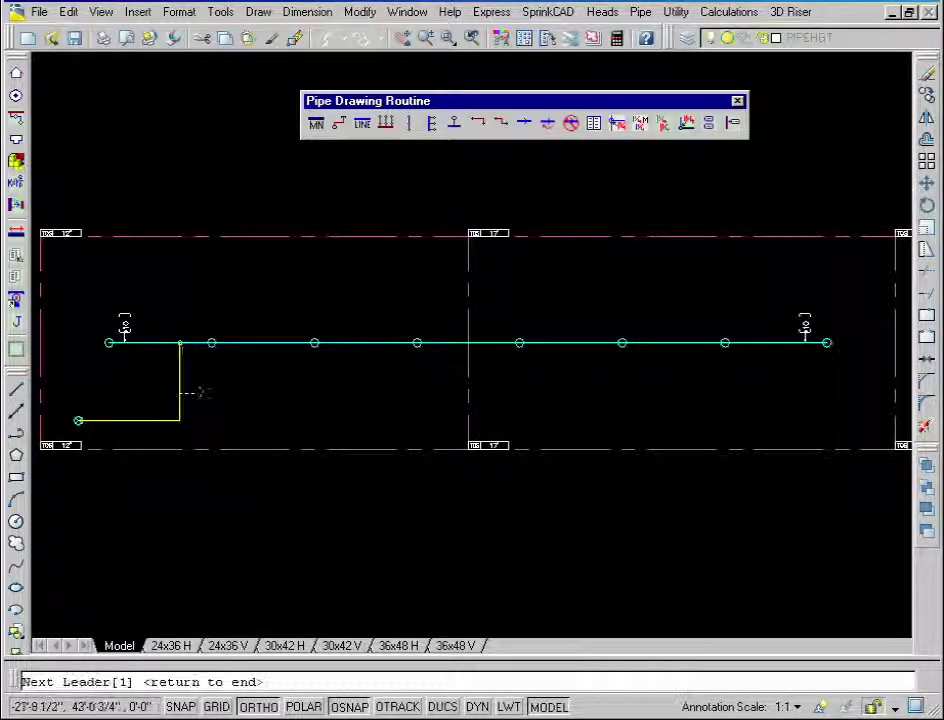
right_click(198, 393)
left_click(222, 402)
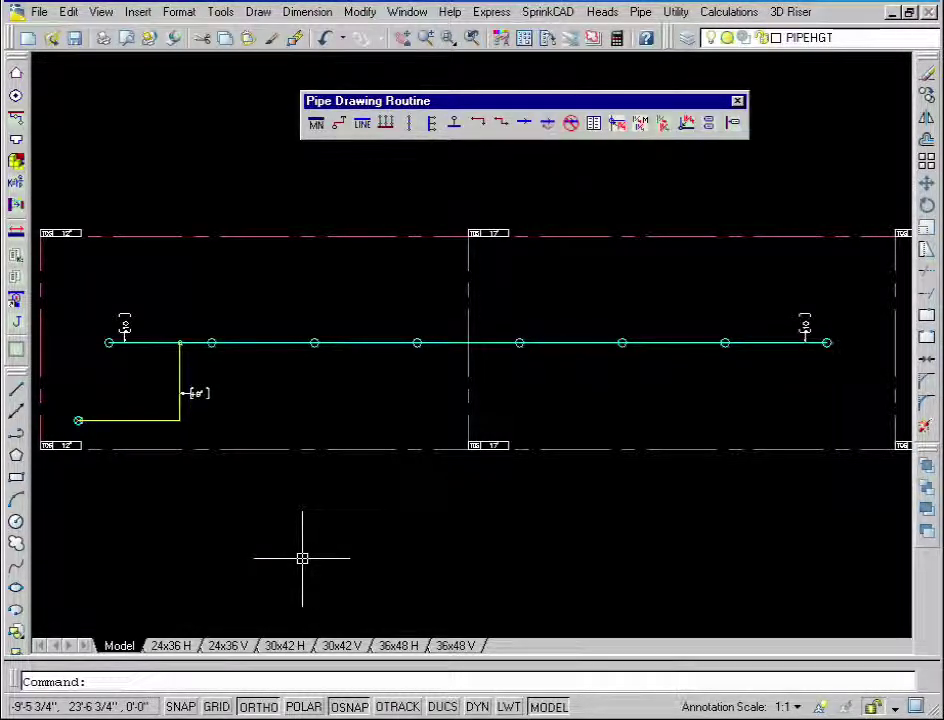
Break the branch line at the middle structure line with a coupling placed 6' from the end of the pipe crossing it
left_click(640, 12)
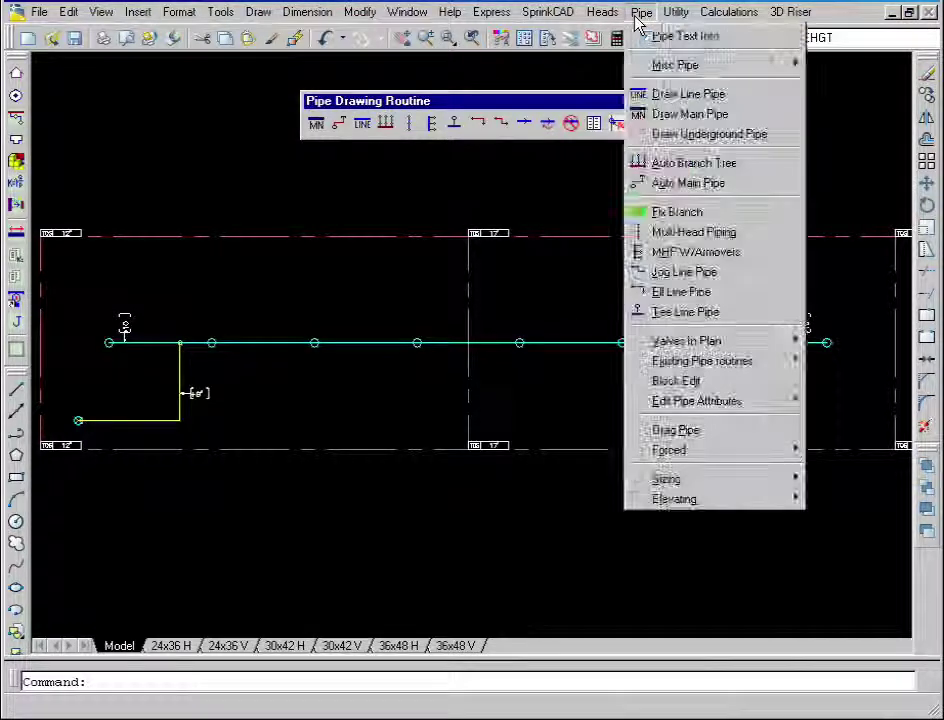
mouse_move(648, 66)
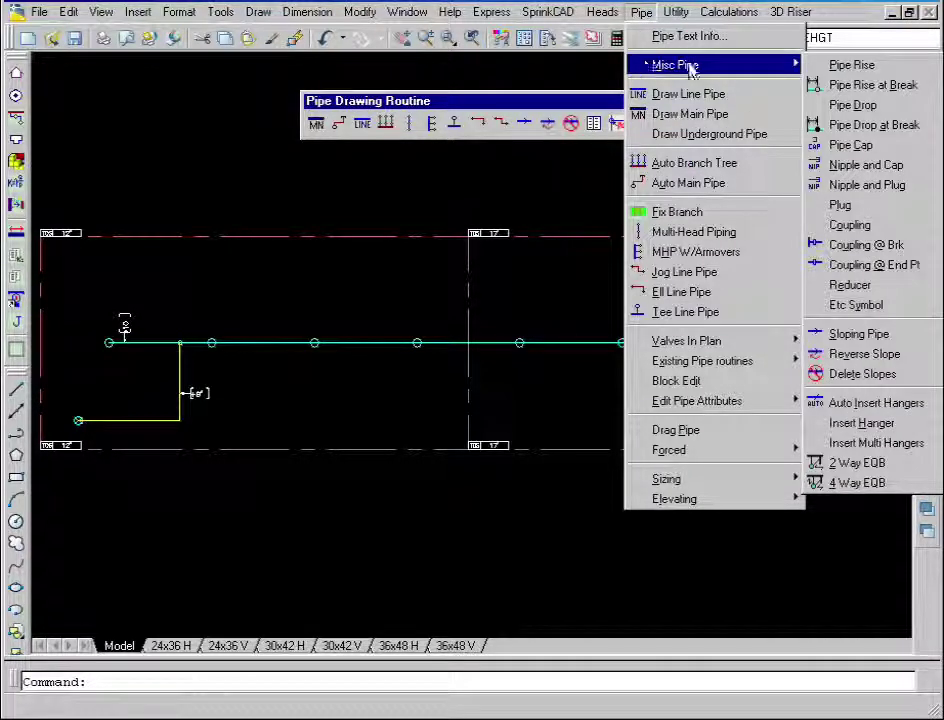
left_click(843, 248)
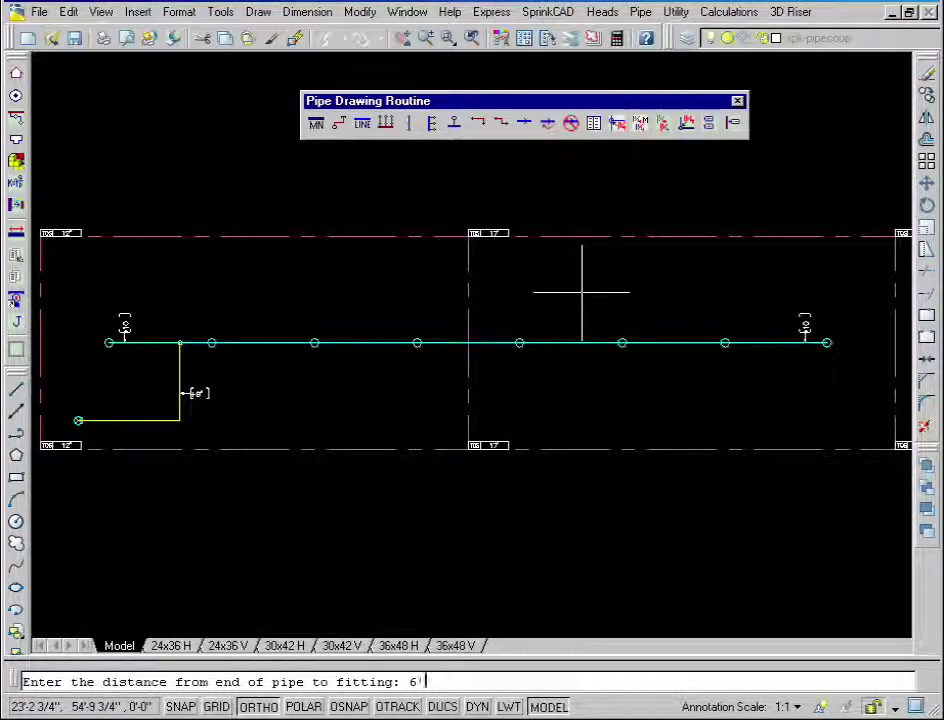
type("6'")
key("Return")
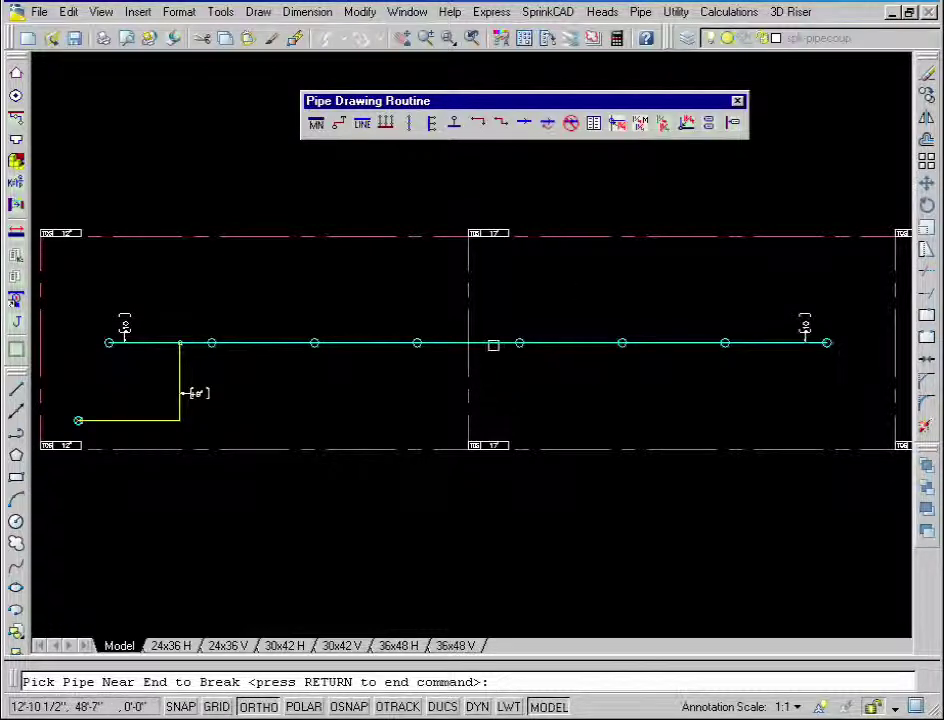
left_click(493, 345)
key("Return")
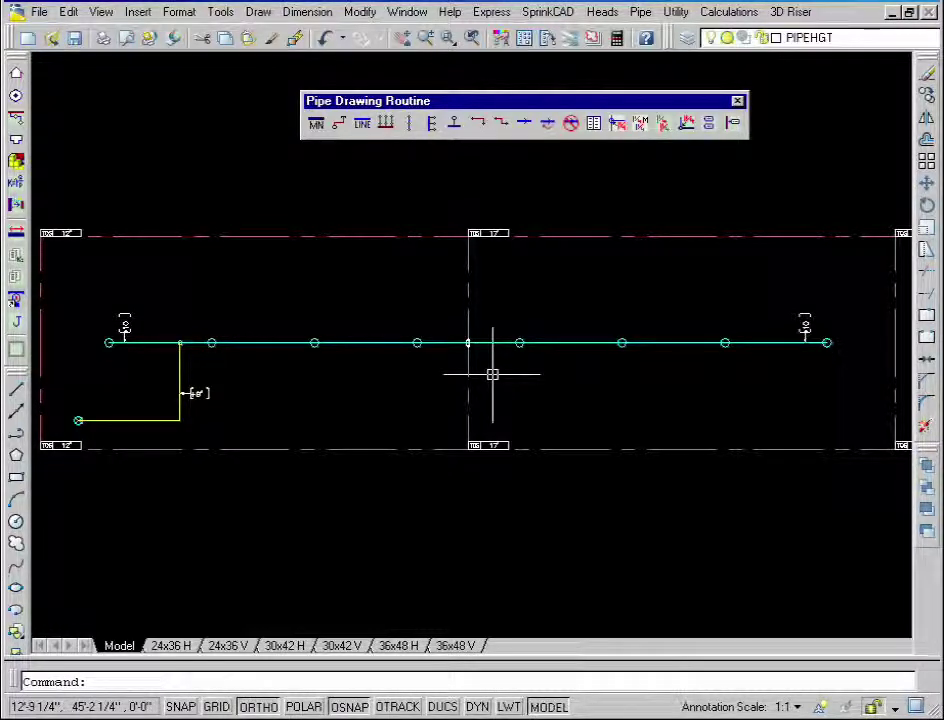
left_click(495, 343)
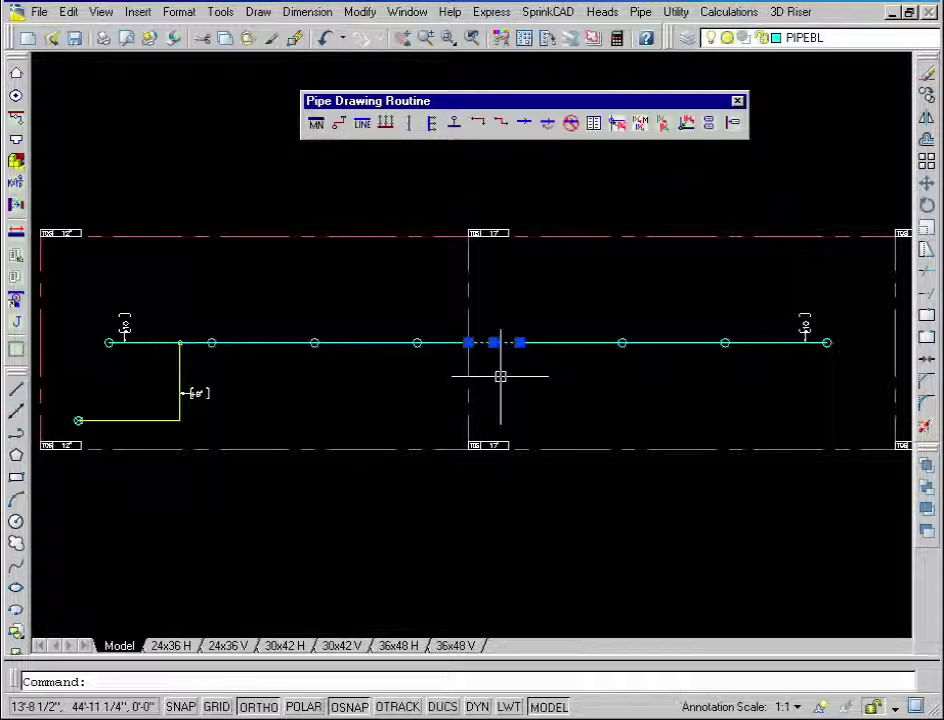
key("Escape")
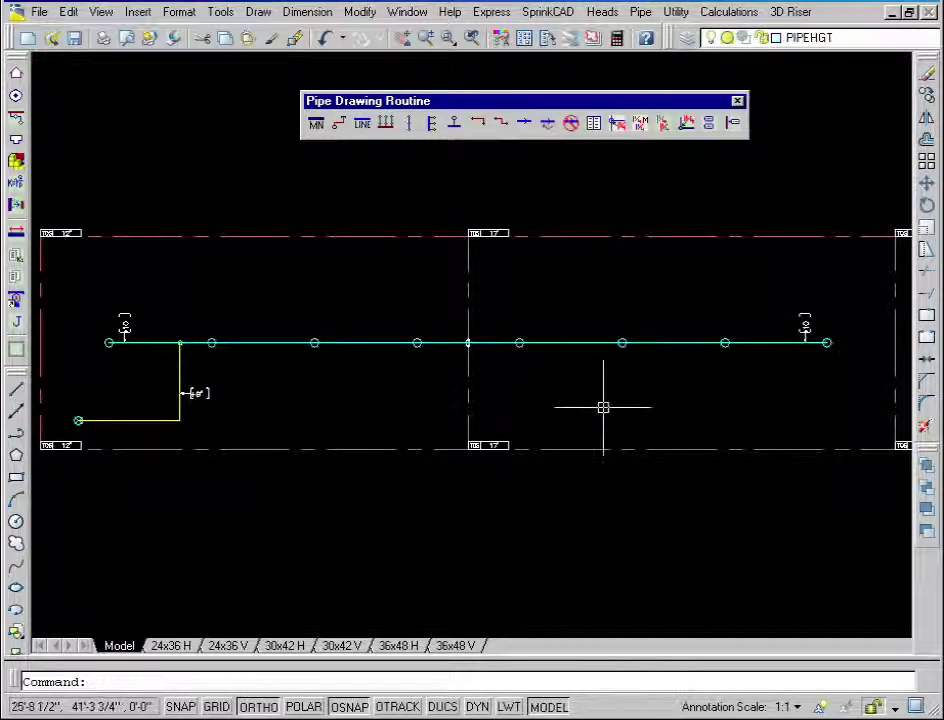
Apply Sloping Pipe to the branch line pipes right of the coupling, with the slope running down toward the right end
left_click(523, 128)
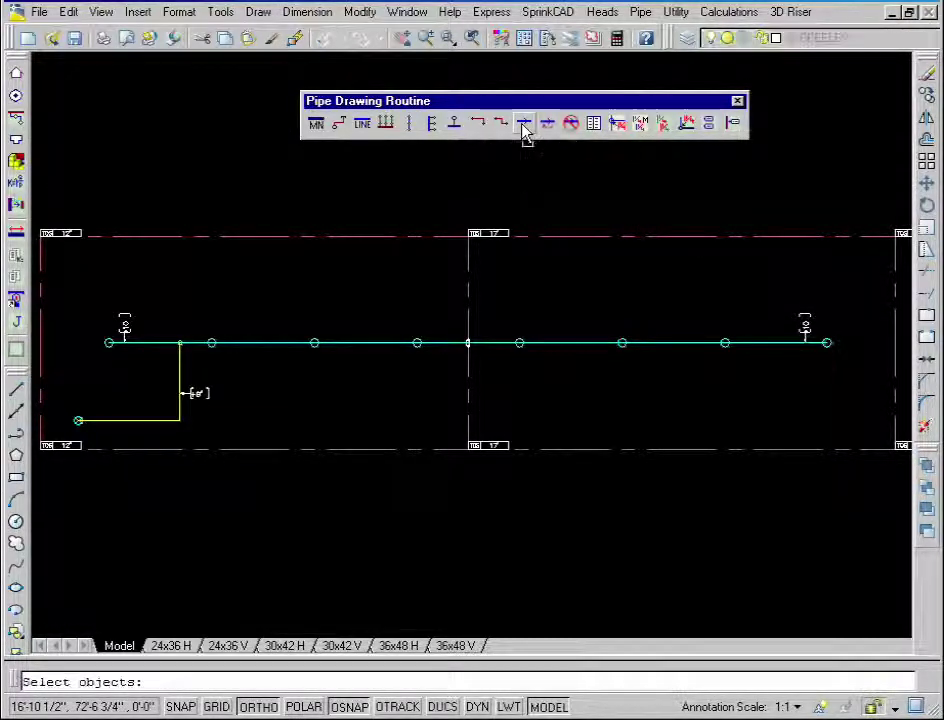
left_click(848, 298)
left_click(500, 380)
key("Return")
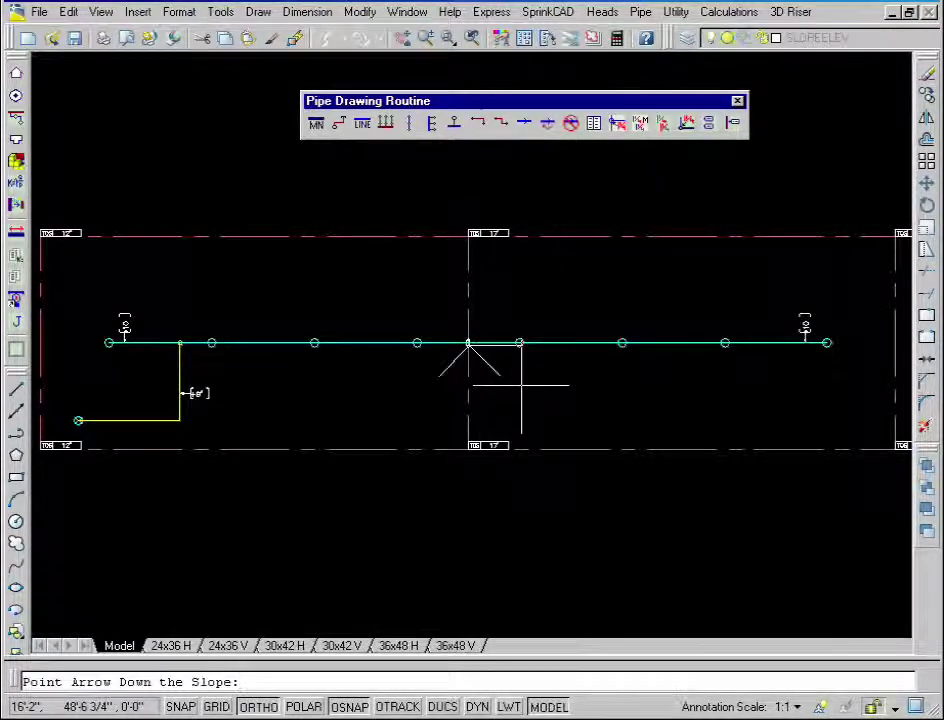
left_click(457, 388)
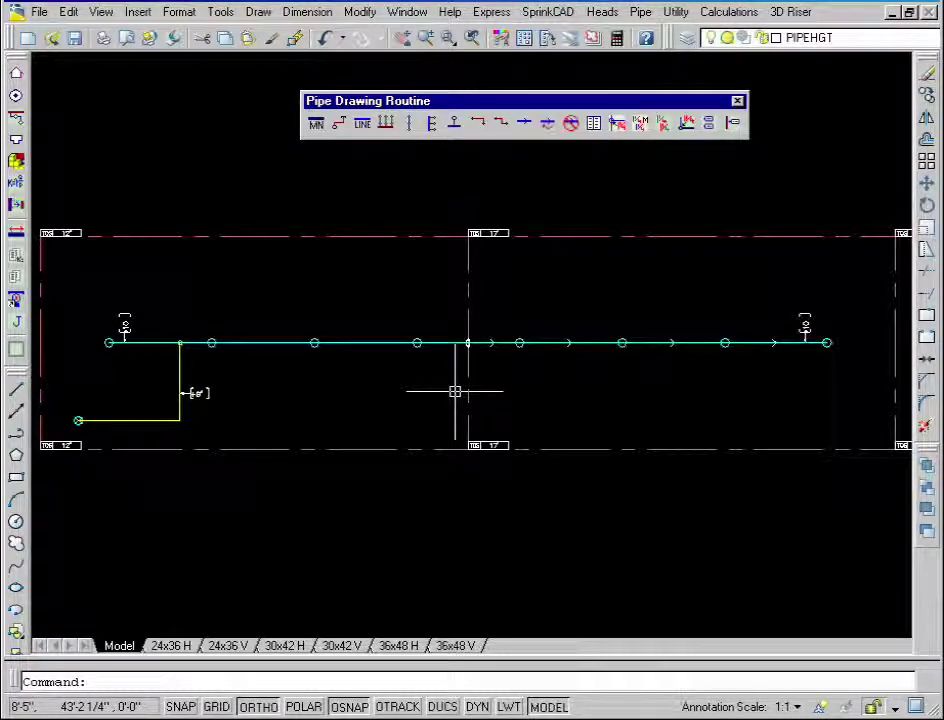
Apply Sloping Pipe to the branch line pipes left of the ridge coupling, with the slope running down toward the left end
right_click(793, 145)
left_click(830, 154)
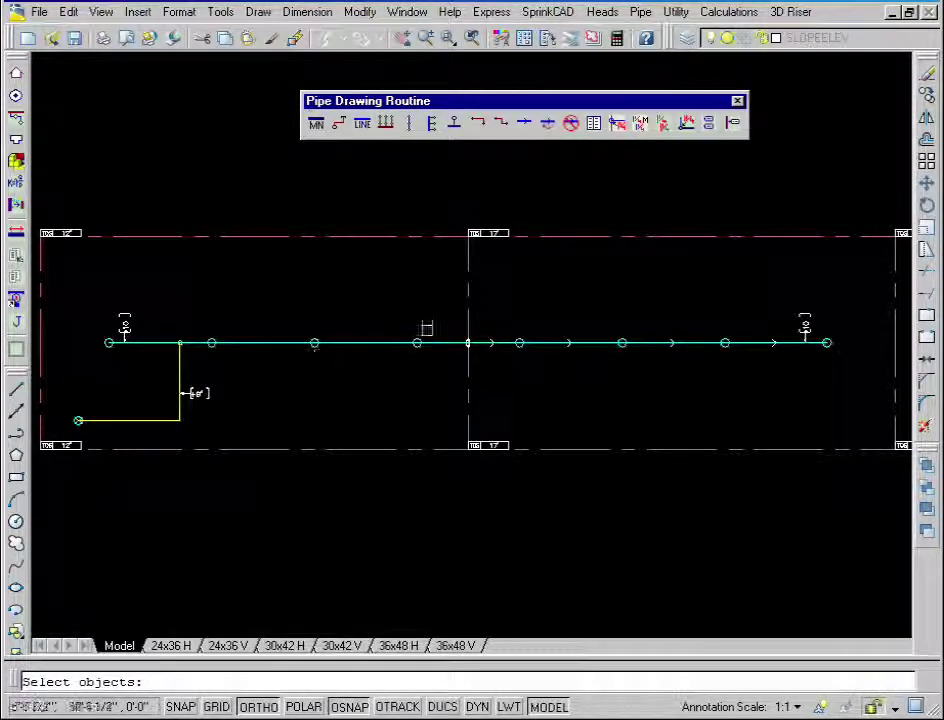
left_click(438, 320)
left_click(199, 354)
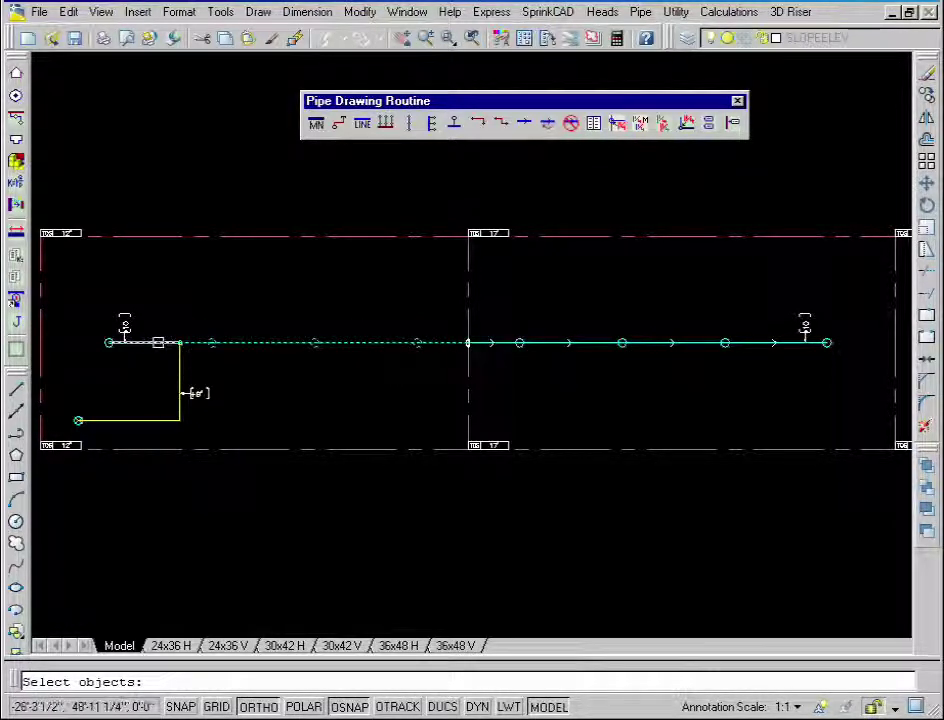
key("Return")
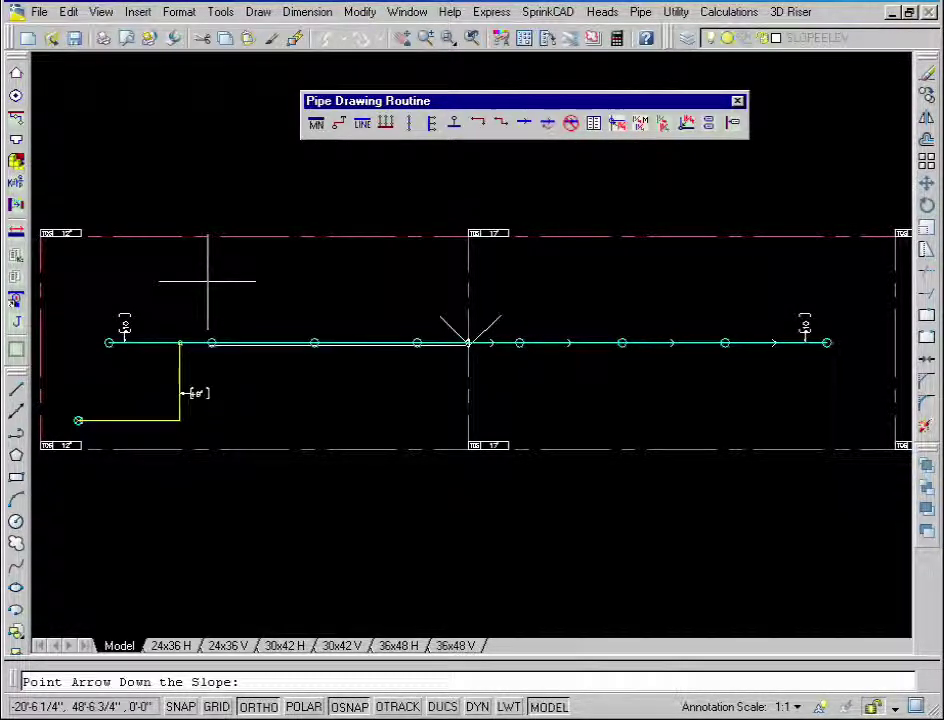
left_click(414, 266)
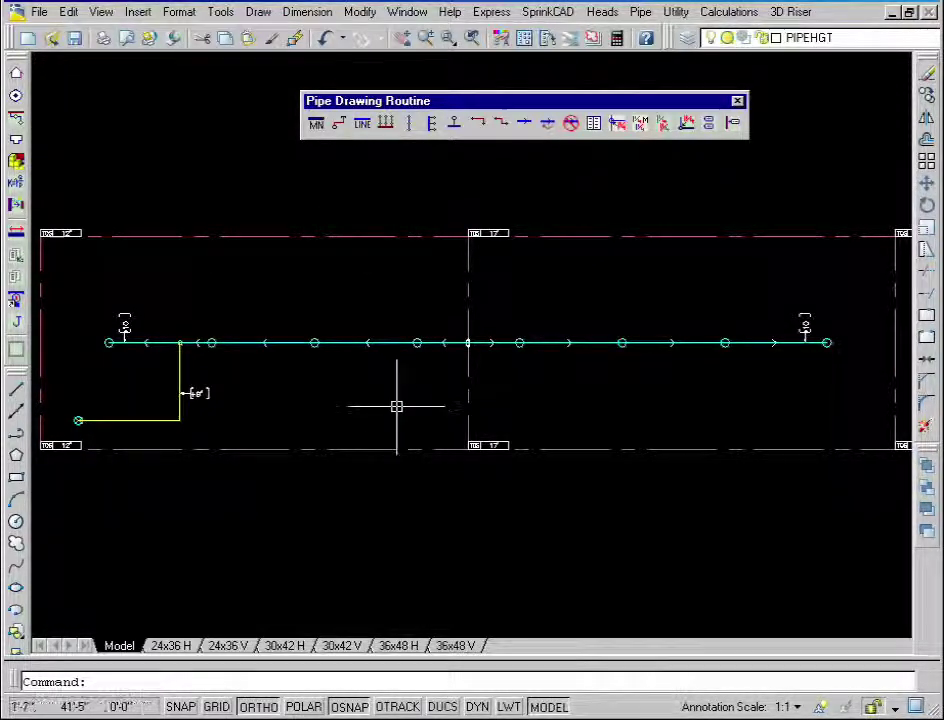
Insert a 3D block of the piping below the plan and view the sloped branch line up close
scroll(397, 407, "down", 3)
middle_click_drag(411, 447, 392, 322)
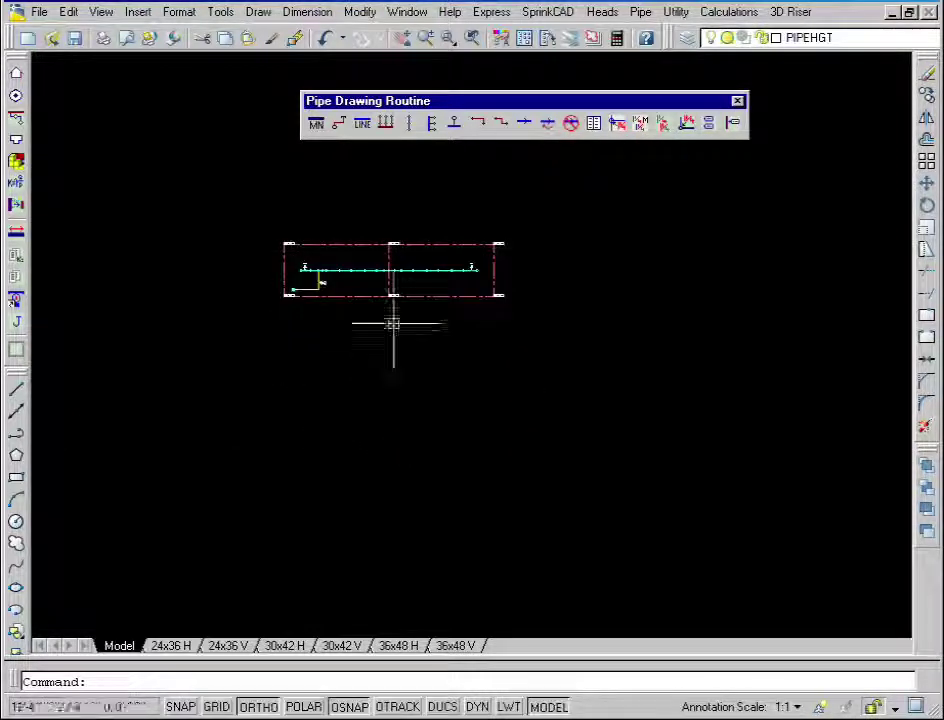
left_click(565, 13)
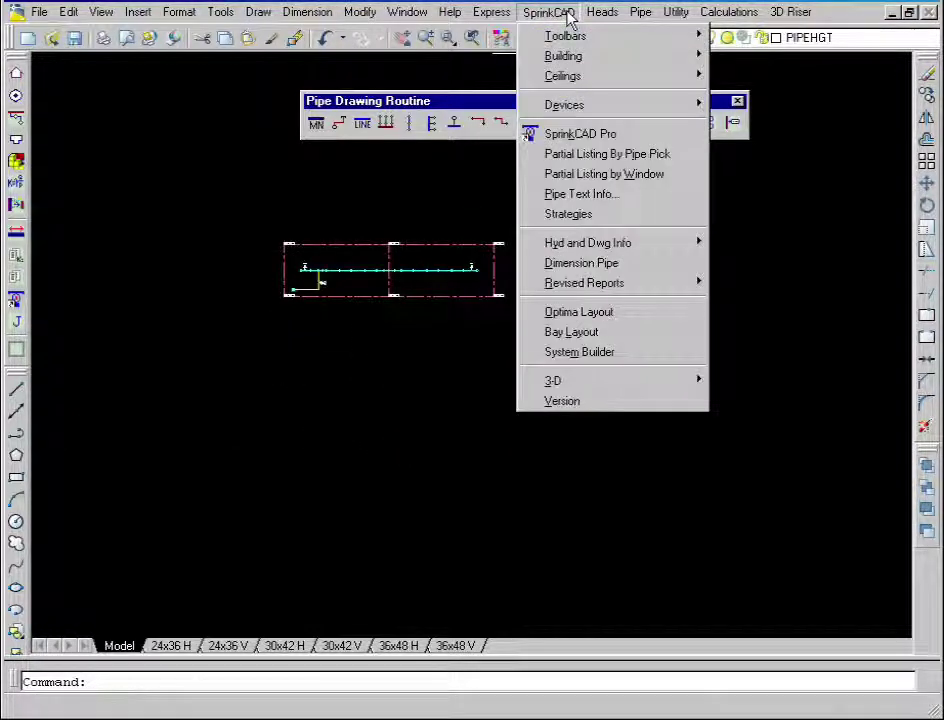
mouse_move(565, 381)
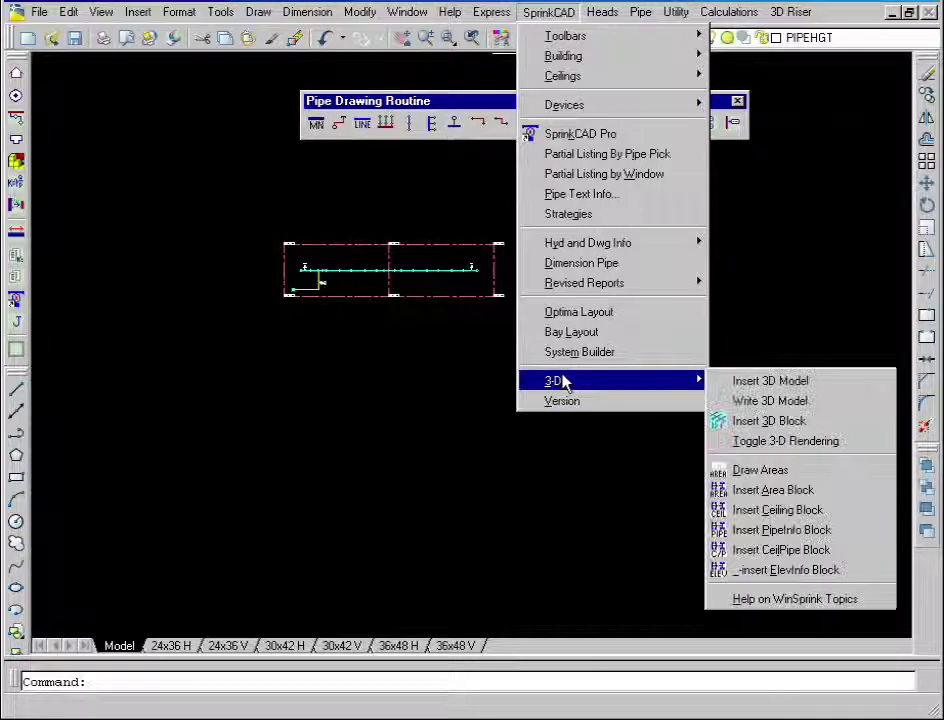
left_click(714, 420)
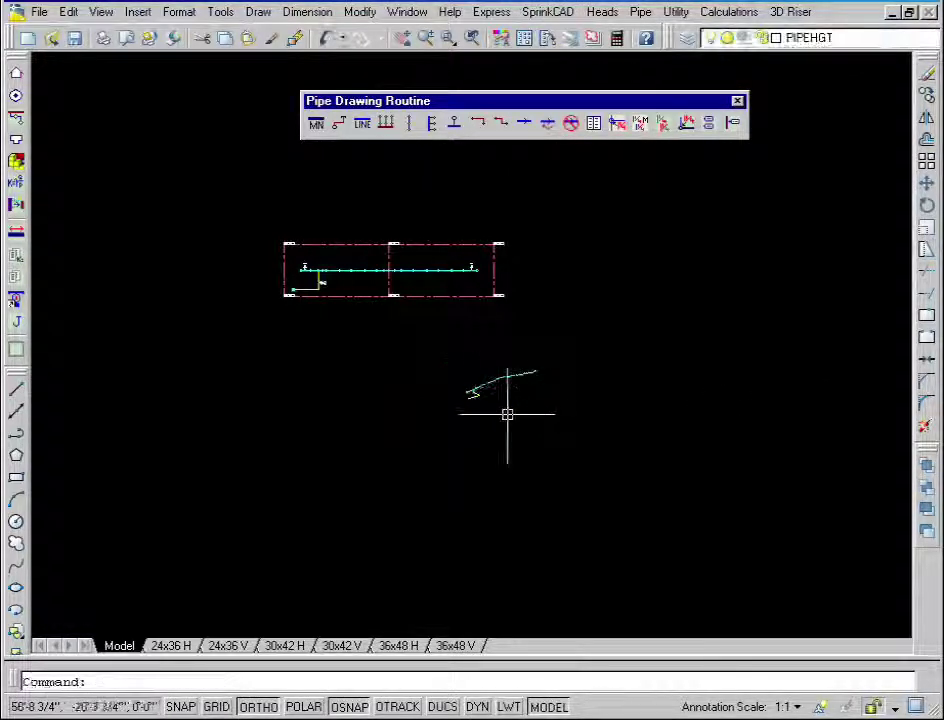
scroll(517, 393, "up", 3)
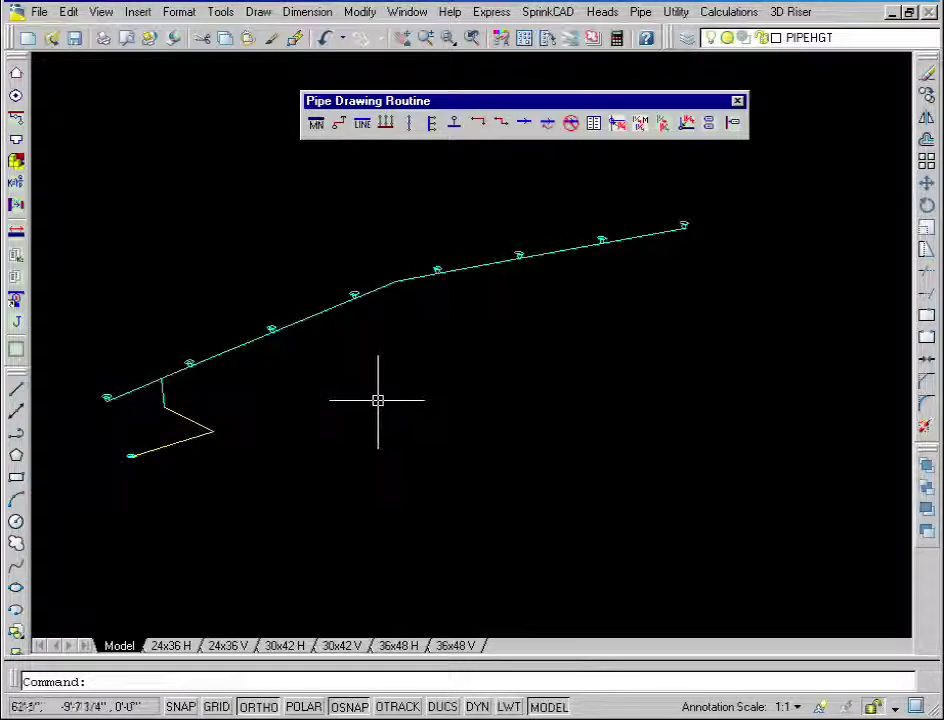
Delete the inserted 3D piping block and zoom to the drawing extents
left_click(698, 214)
left_click(647, 249)
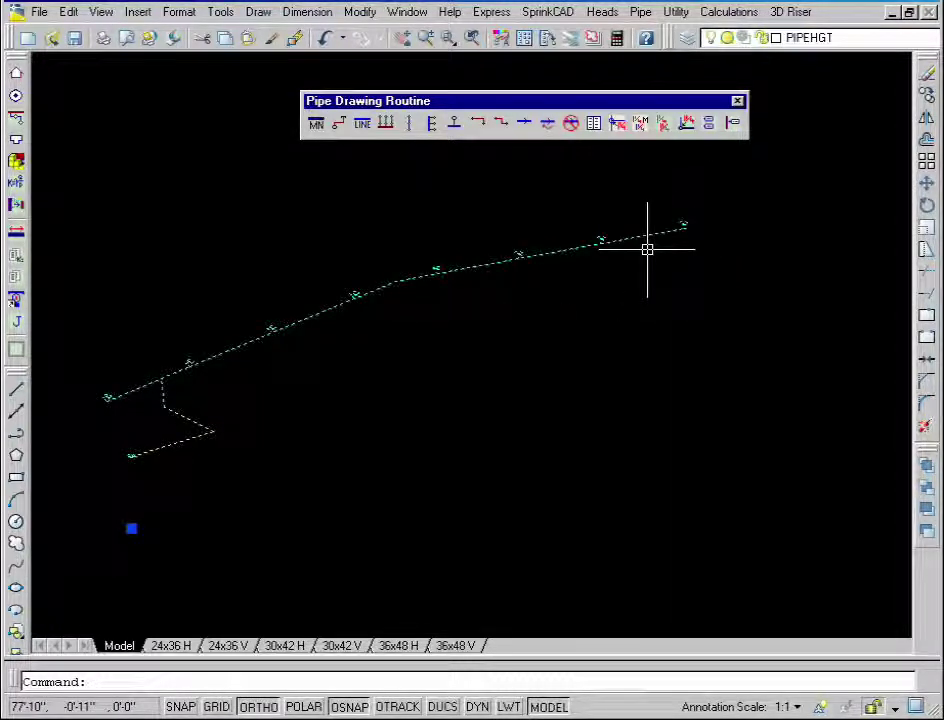
key("Delete")
type("z")
key("Return")
type("e")
key("Return")
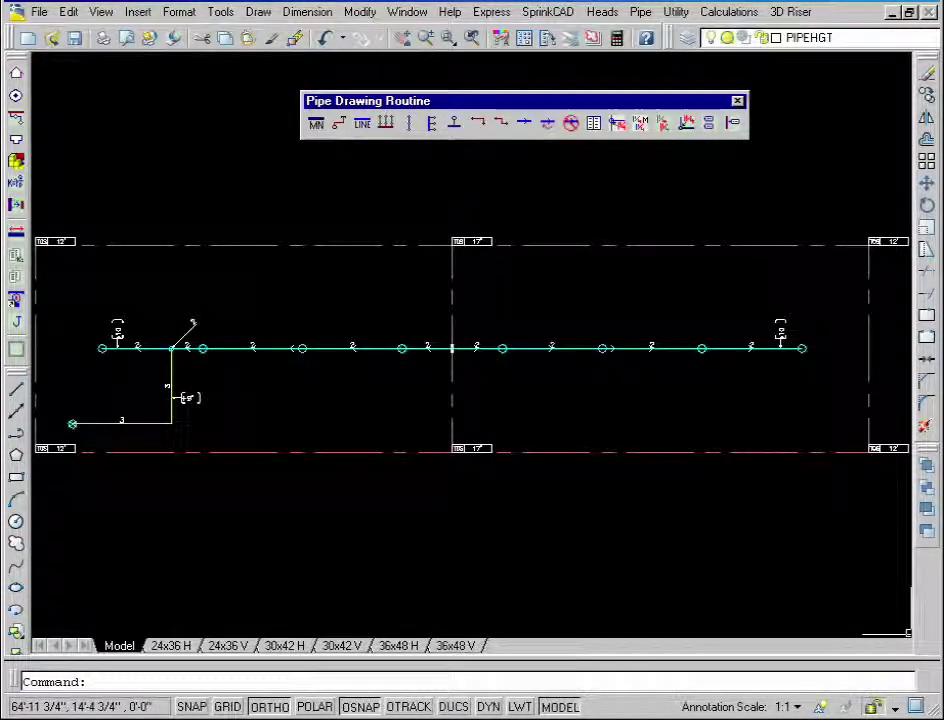
Examine the pipe size labels and slope arrows along the branch line near the riser nipple
scroll(218, 378, "up", 5)
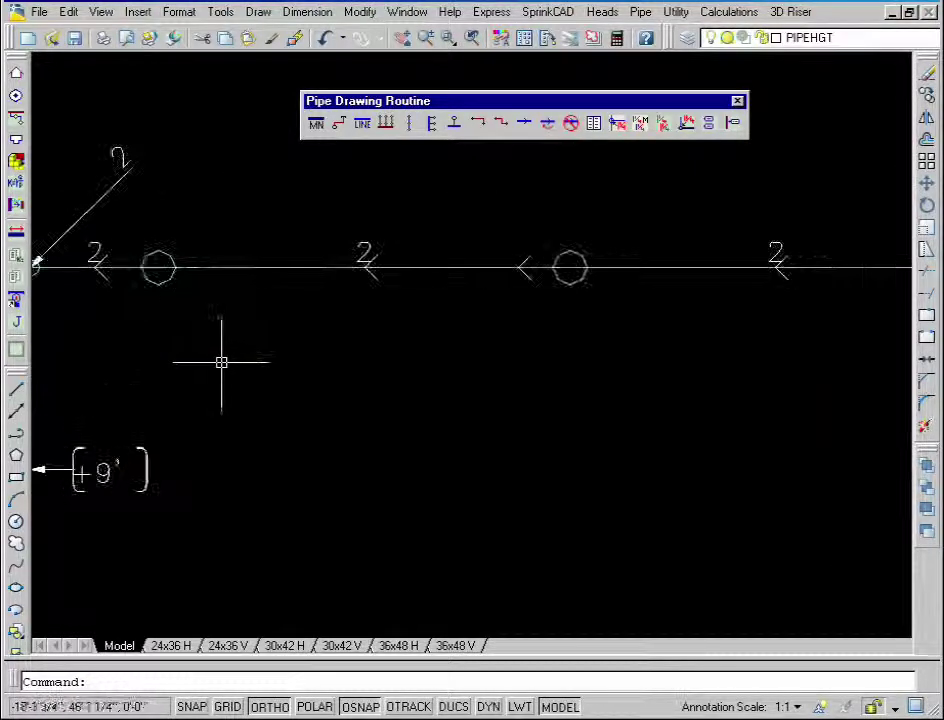
middle_click_drag(221, 362, 512, 444)
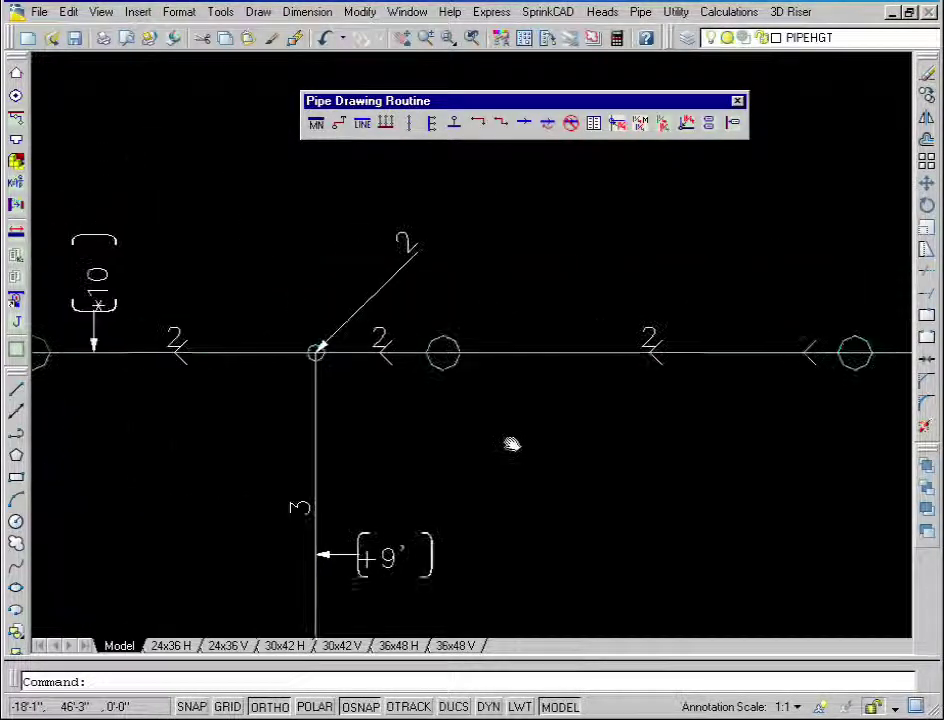
left_click(653, 331)
key("Return")
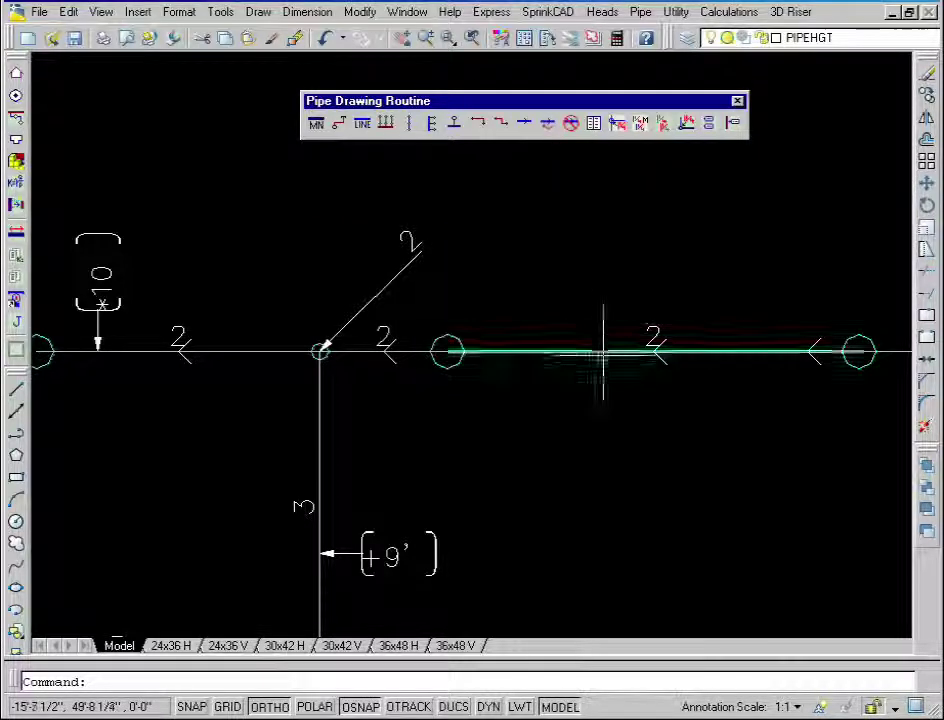
type("z")
key("Return")
type("e")
key("Return")
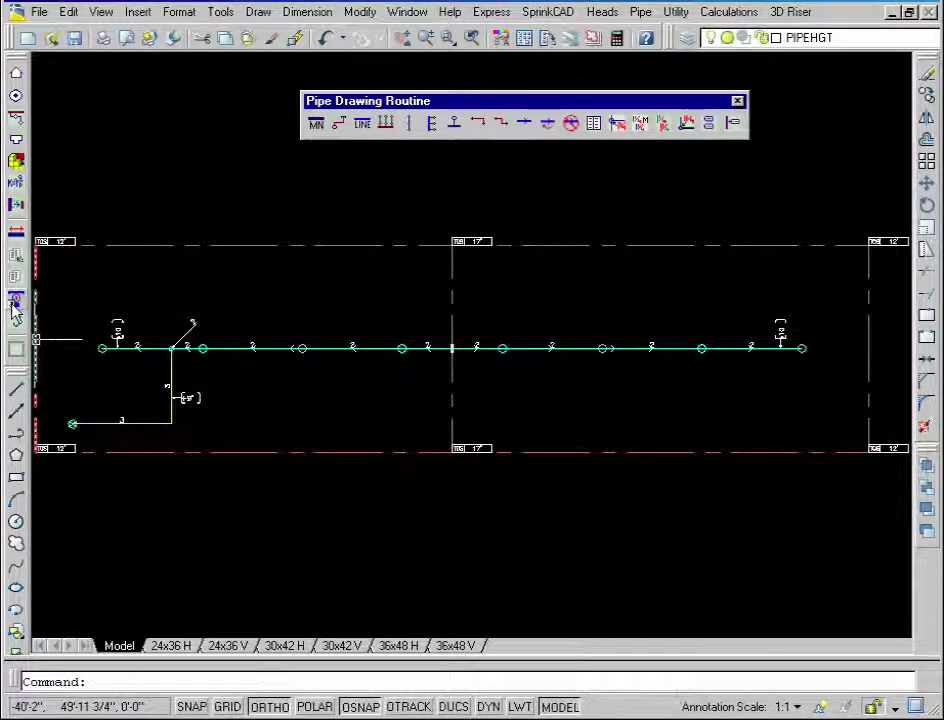
Process the piping in SprinkCAD Pro, then exit back to the drawing
left_click(15, 300)
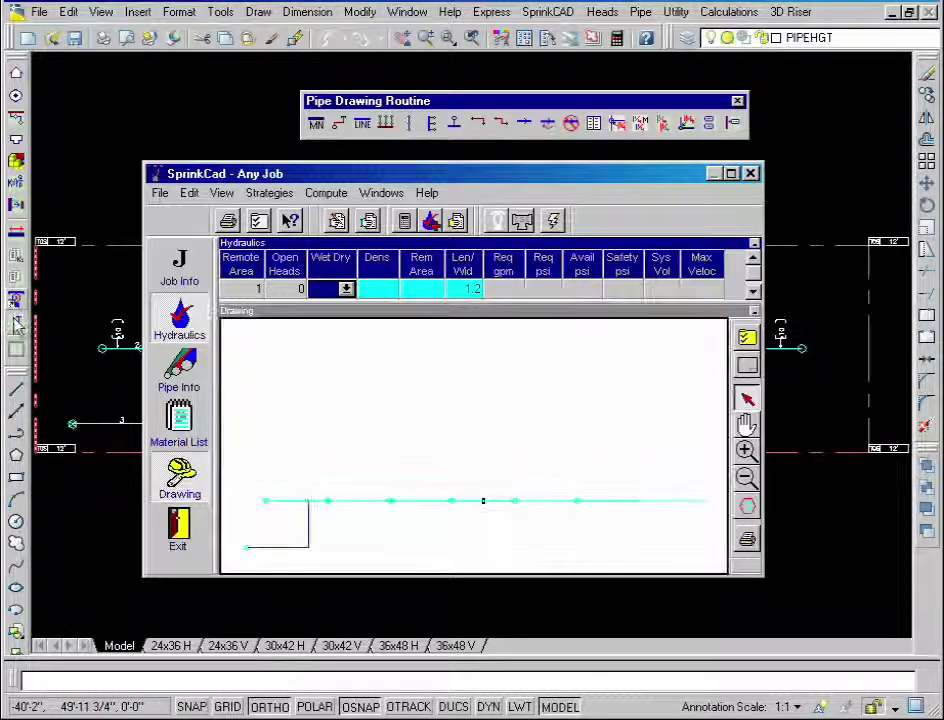
left_click(336, 221)
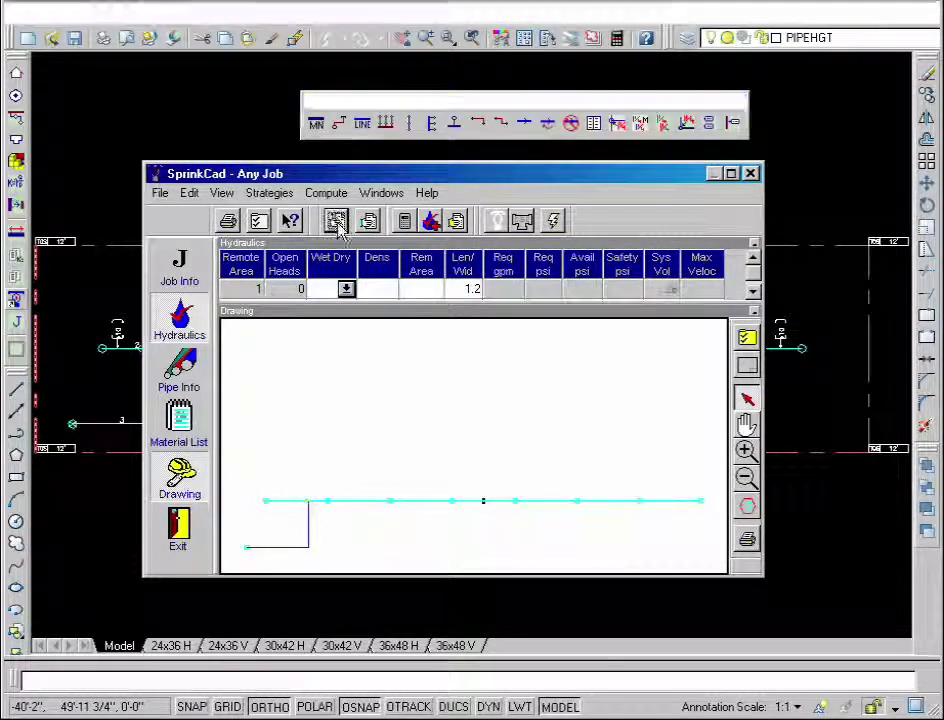
left_click(178, 538)
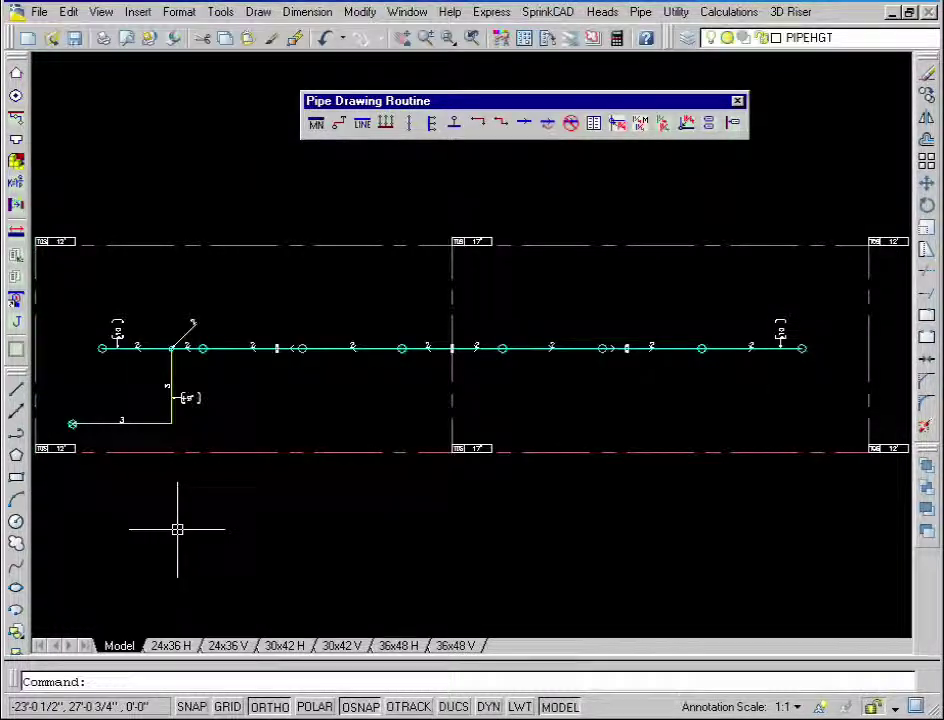
Delete the added slope arrow between the new coupling and the head to its right on the left half of the branch line
scroll(251, 370, "up", 4)
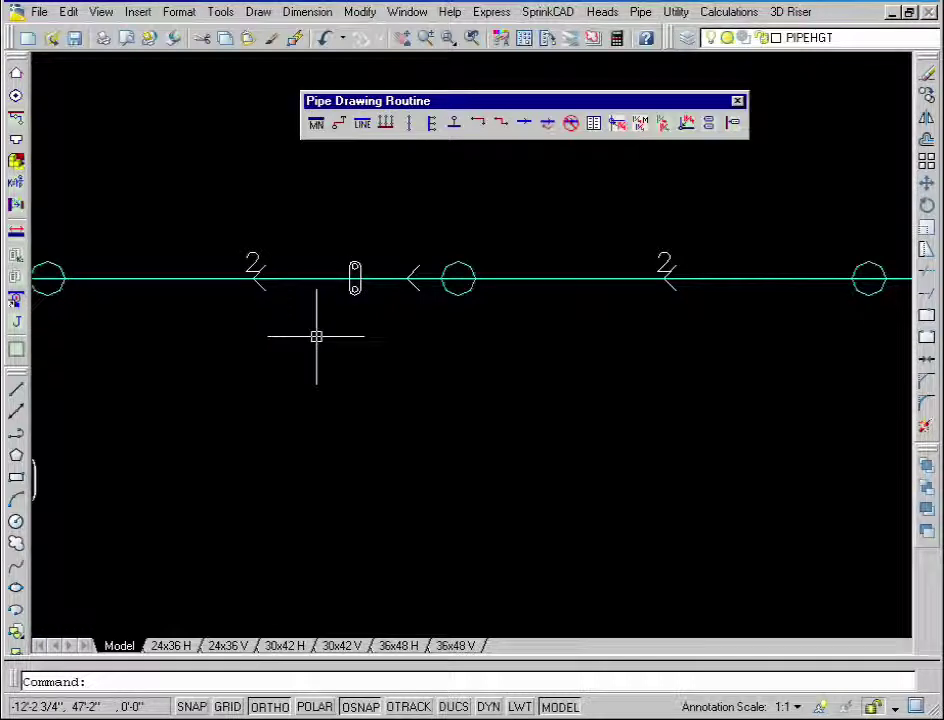
scroll(400, 379, "down", 4)
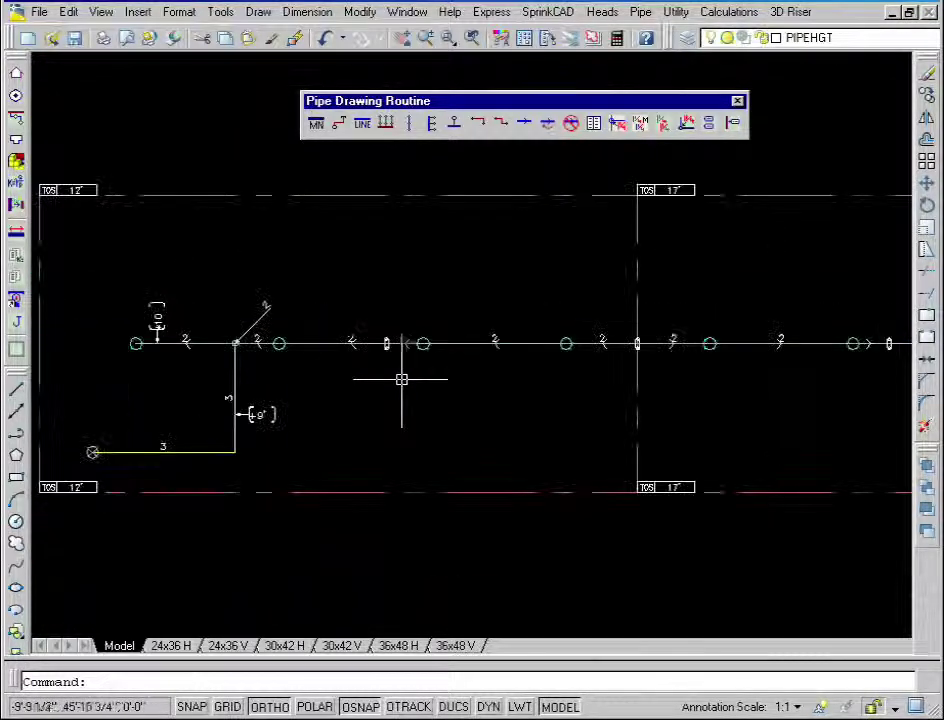
middle_click_drag(400, 379, 333, 375)
left_click(342, 352)
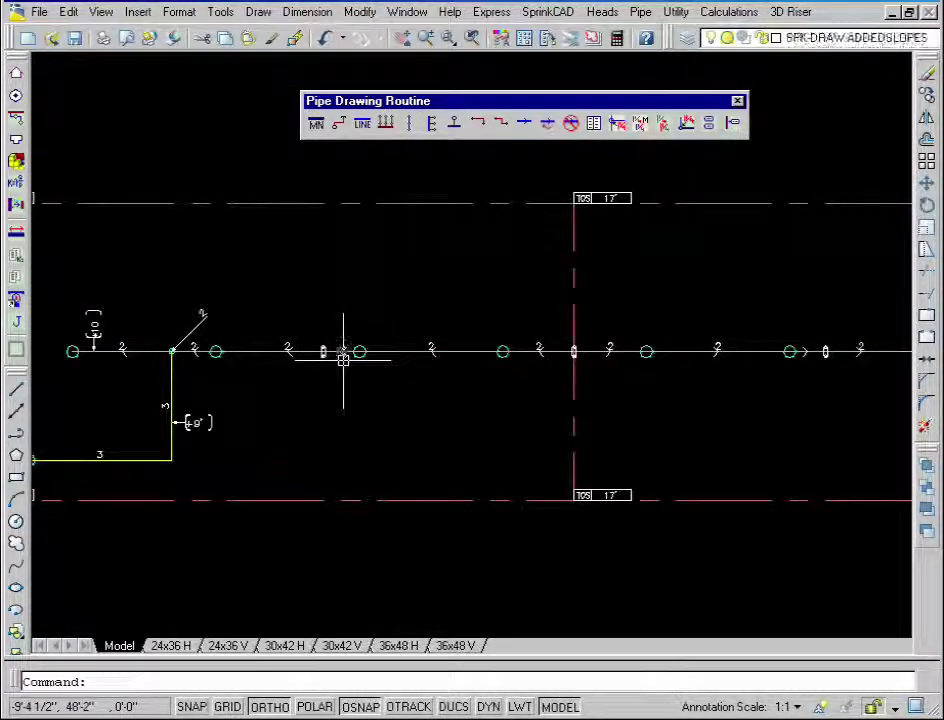
key("Escape")
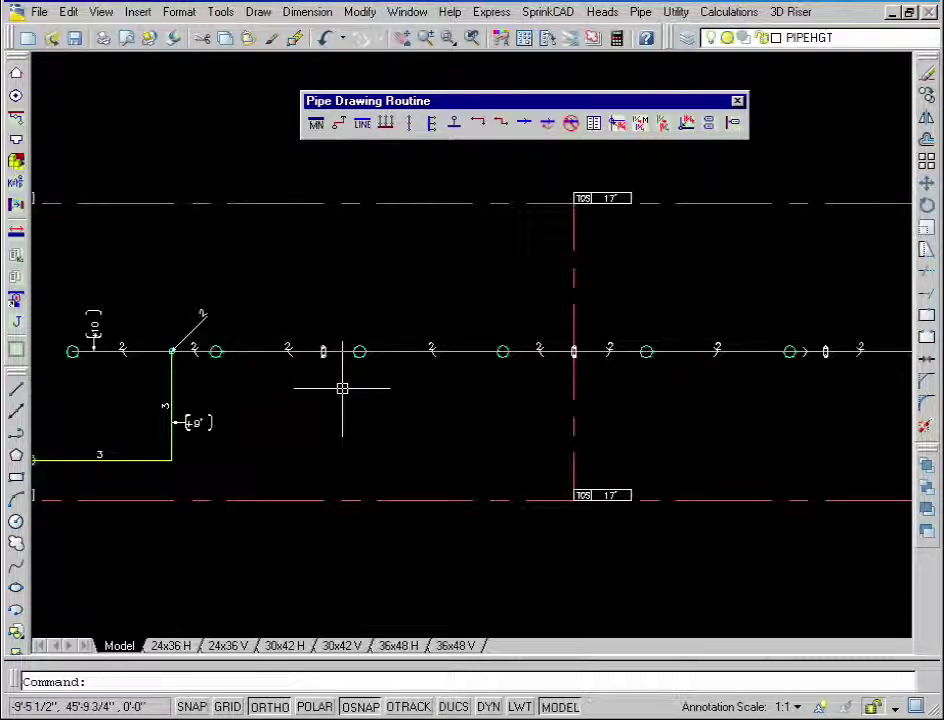
Insert another 3D block below the plan to check the branch line with the slope arrow missing beside the coupling
scroll(350, 400, "down", 3)
mouse_move(350, 400)
middle_mouse_down()
mouse_move(320, 320)
mouse_move(341, 222)
middle_mouse_up()
left_click(549, 12)
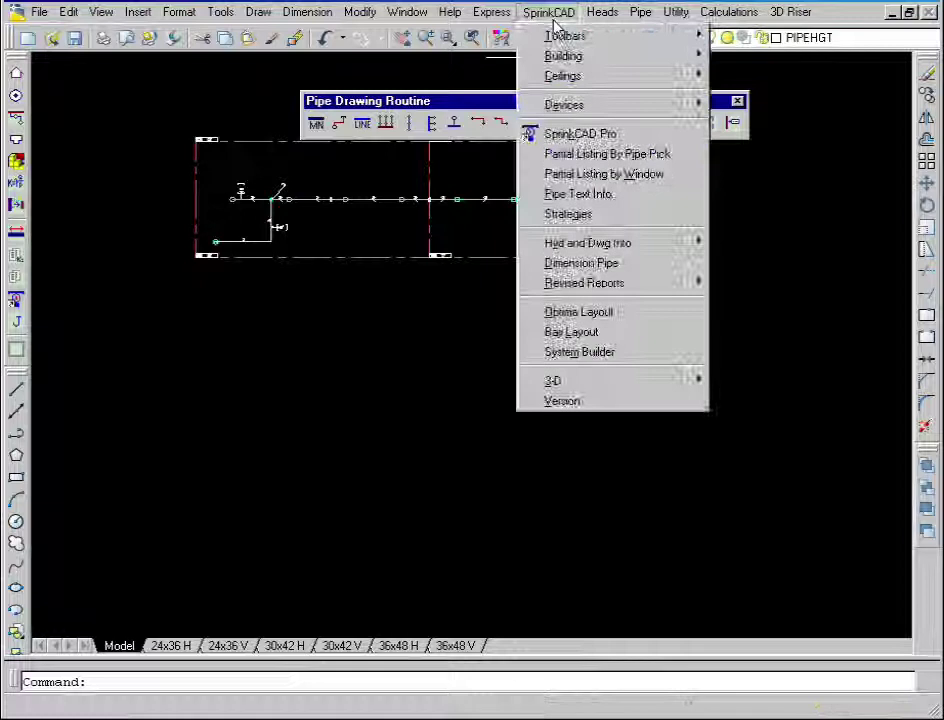
mouse_move(585, 383)
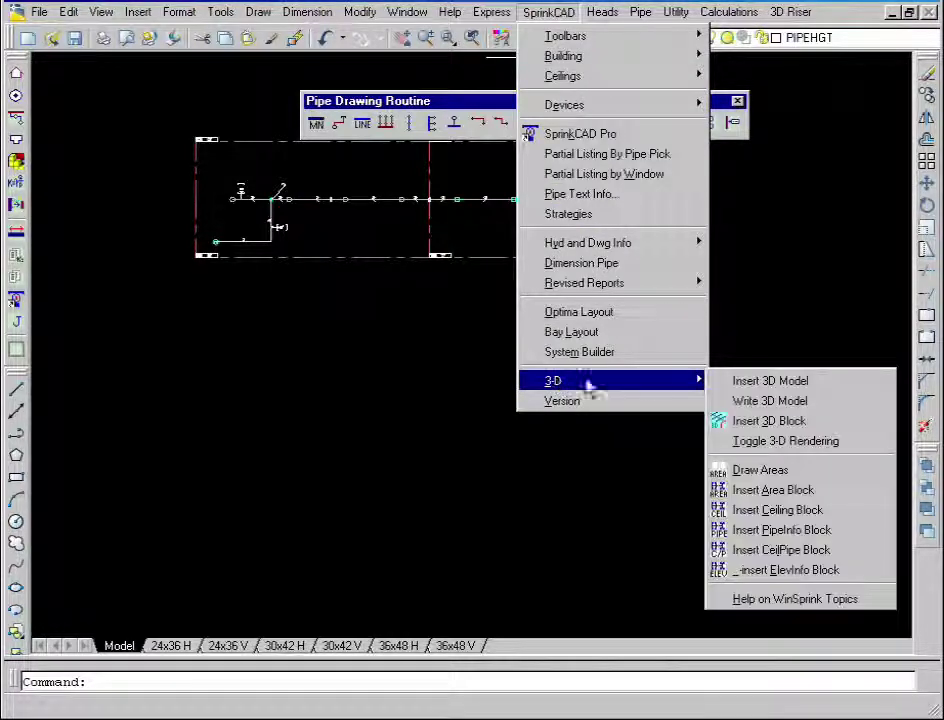
left_click(745, 421)
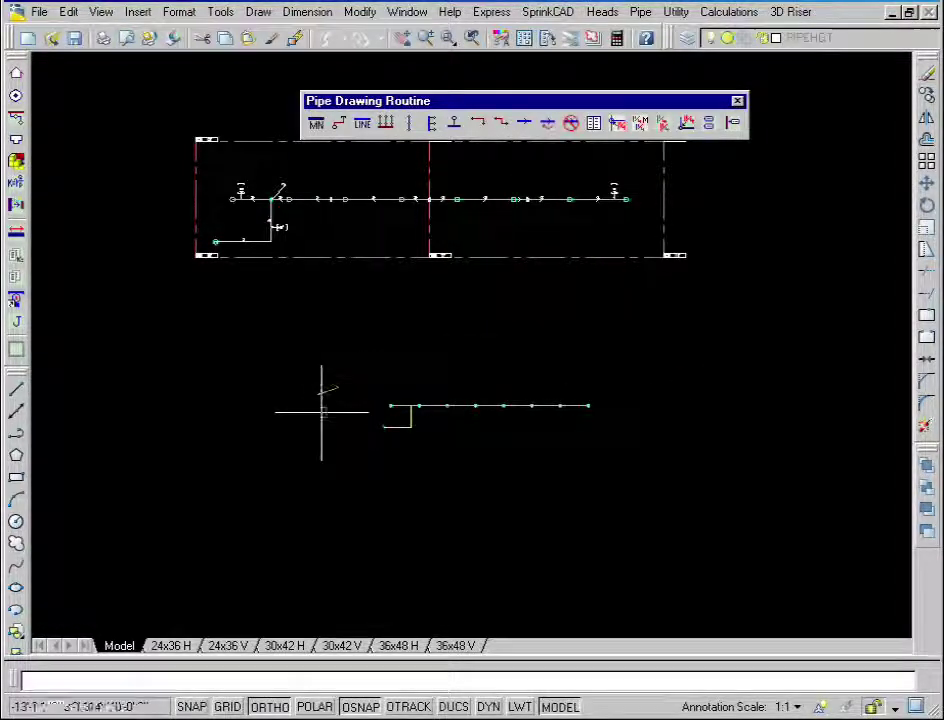
left_click(365, 380)
scroll(369, 369, "up", 5)
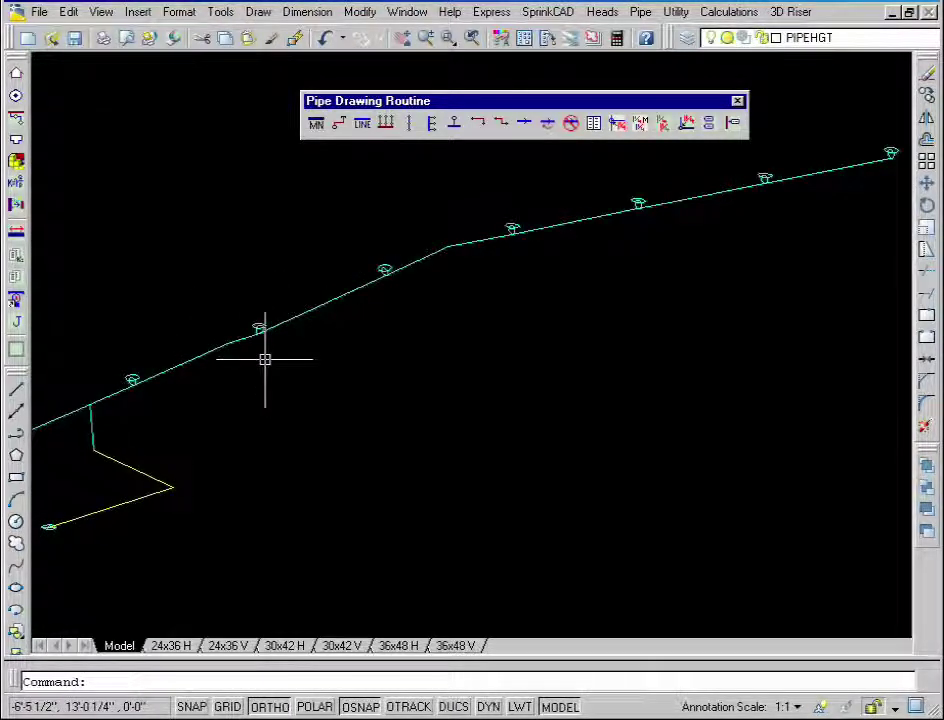
Erase the second 3D block and return the view to the full plan
left_click(468, 270)
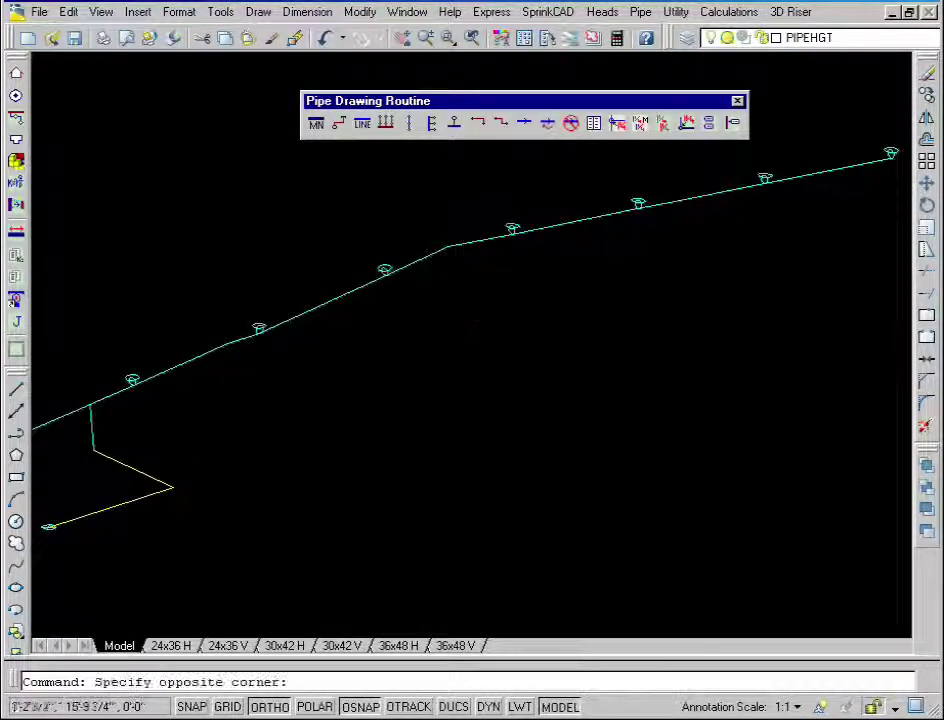
left_click(347, 299)
key("Delete")
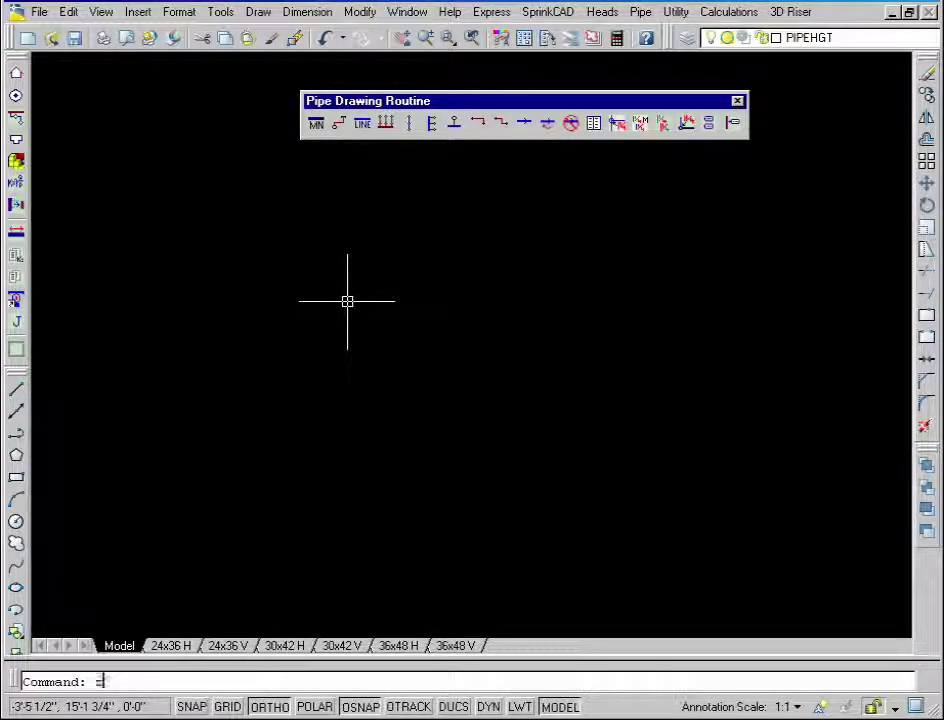
key("ctrl+z")
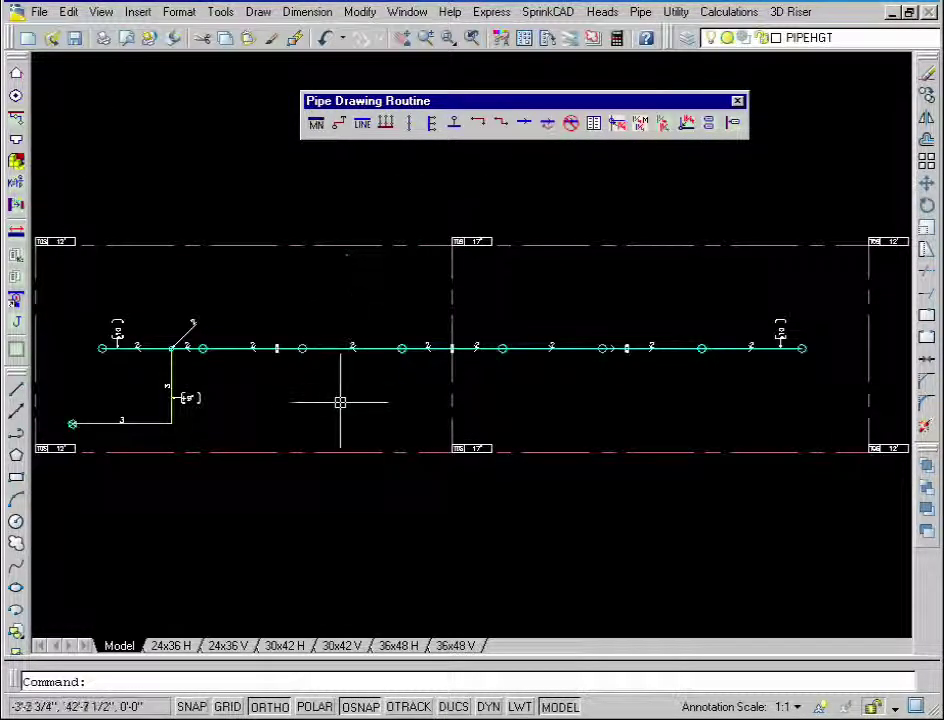
Copy the slope arrow from the adjacent 2" pipe onto the short segment between the left coupling and its neighbouring head, using a nearest snap
scroll(340, 402, "up", 3)
middle_click_drag(255, 375, 279, 453)
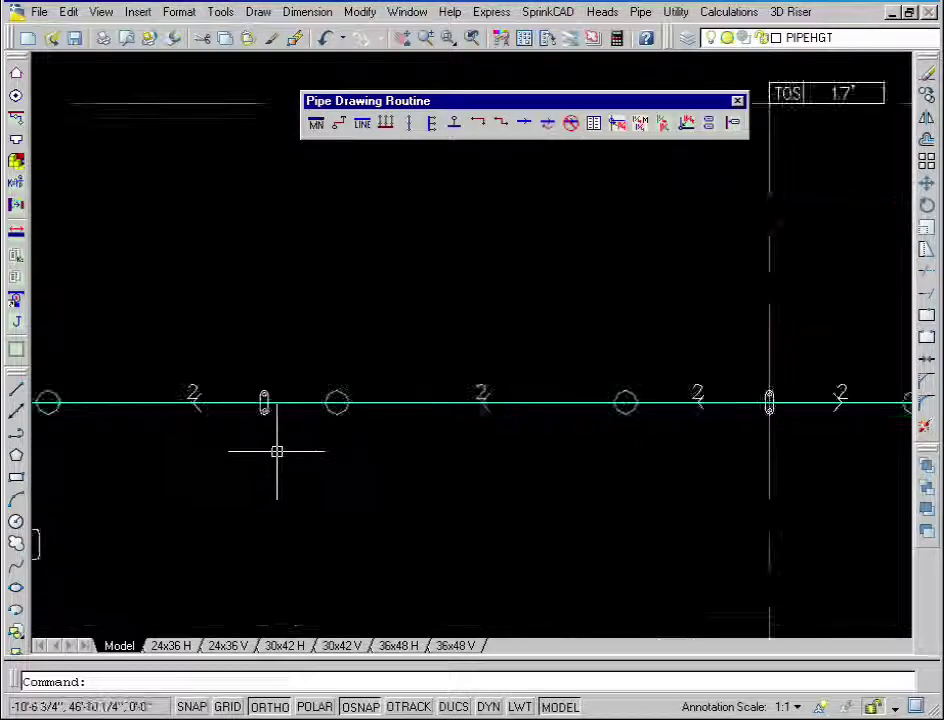
type("copy")
key("Return")
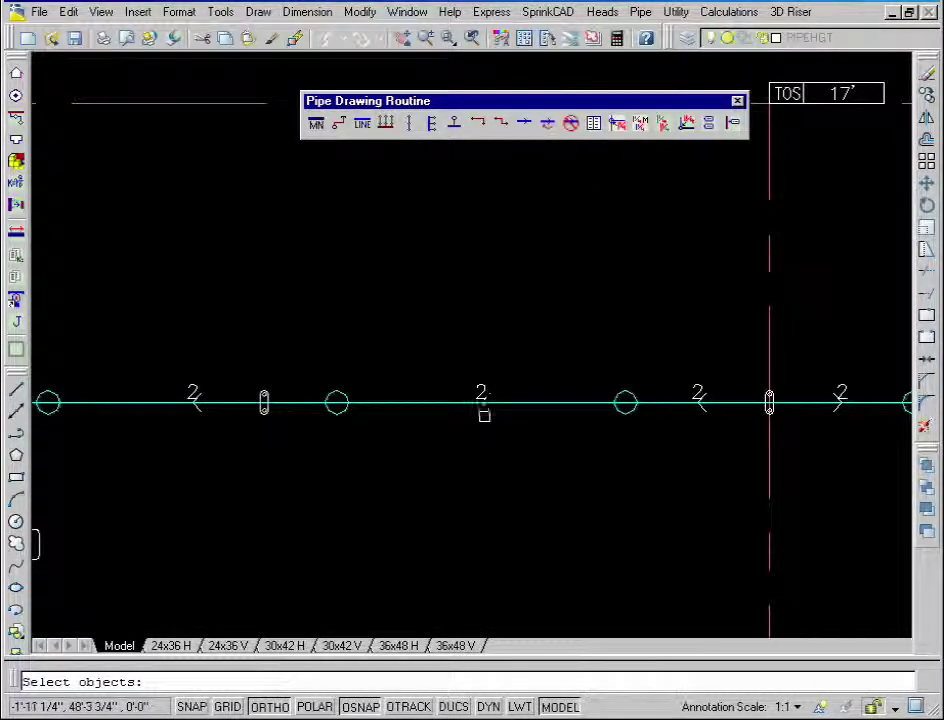
left_click(486, 411)
key("Return")
scroll(478, 402, "up", 3)
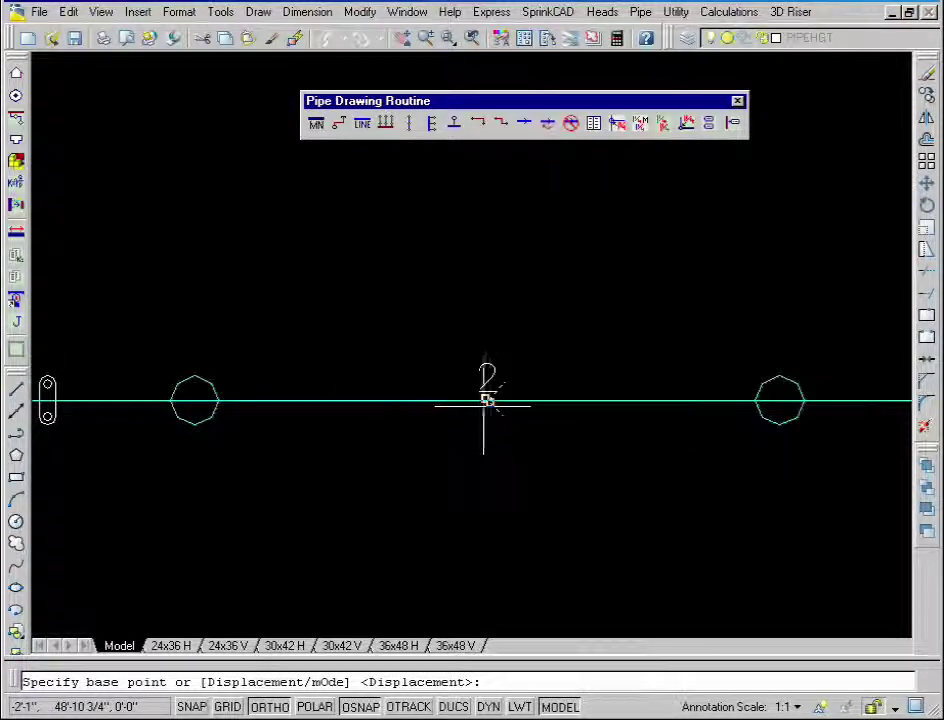
left_click(488, 398)
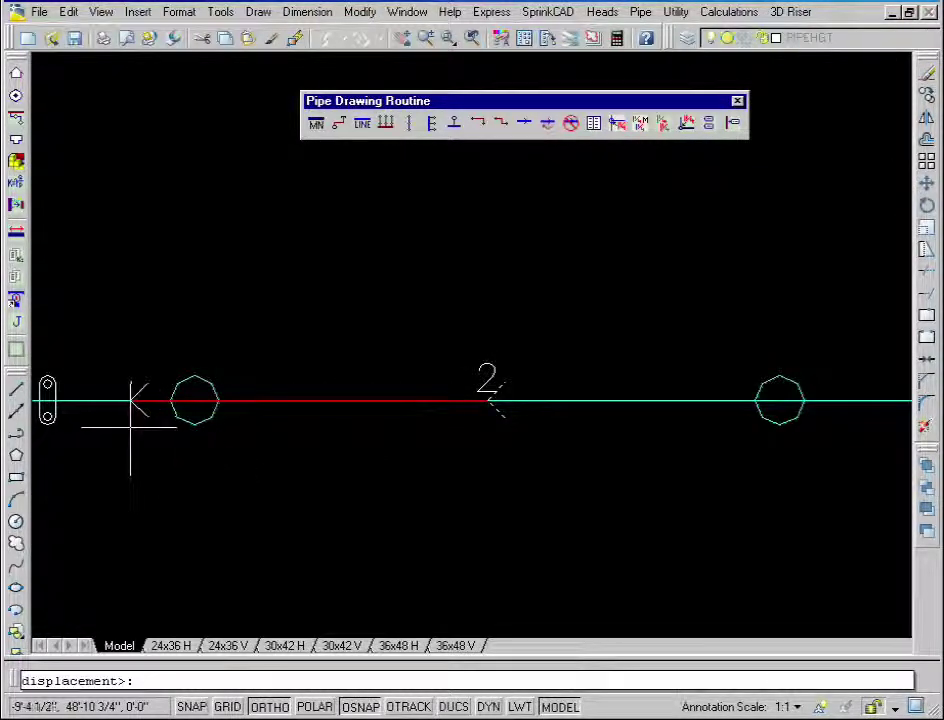
type("near")
key("Return")
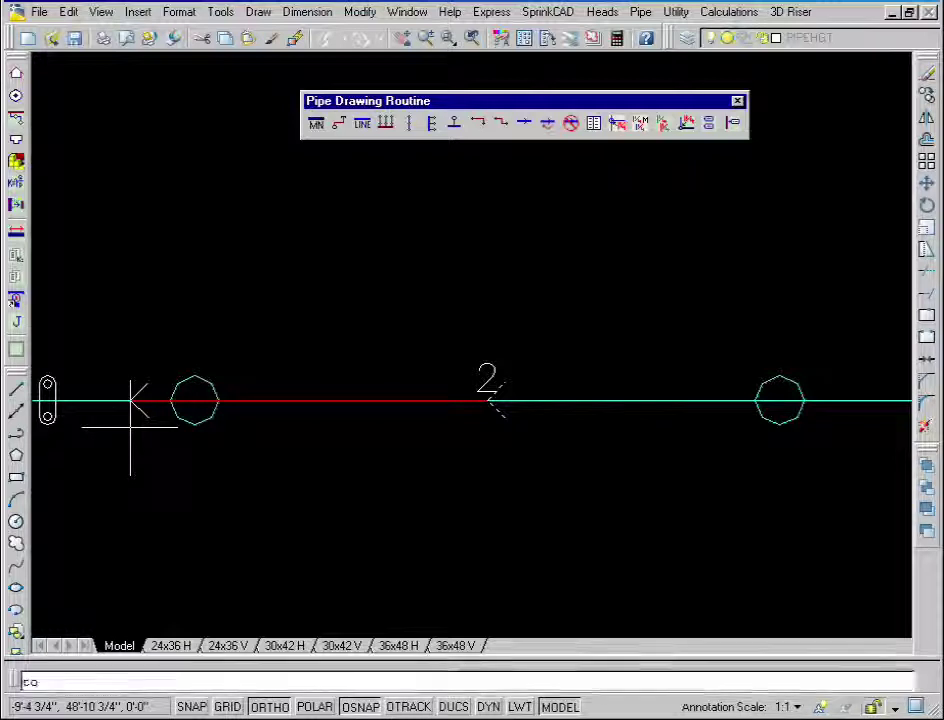
left_click(111, 401)
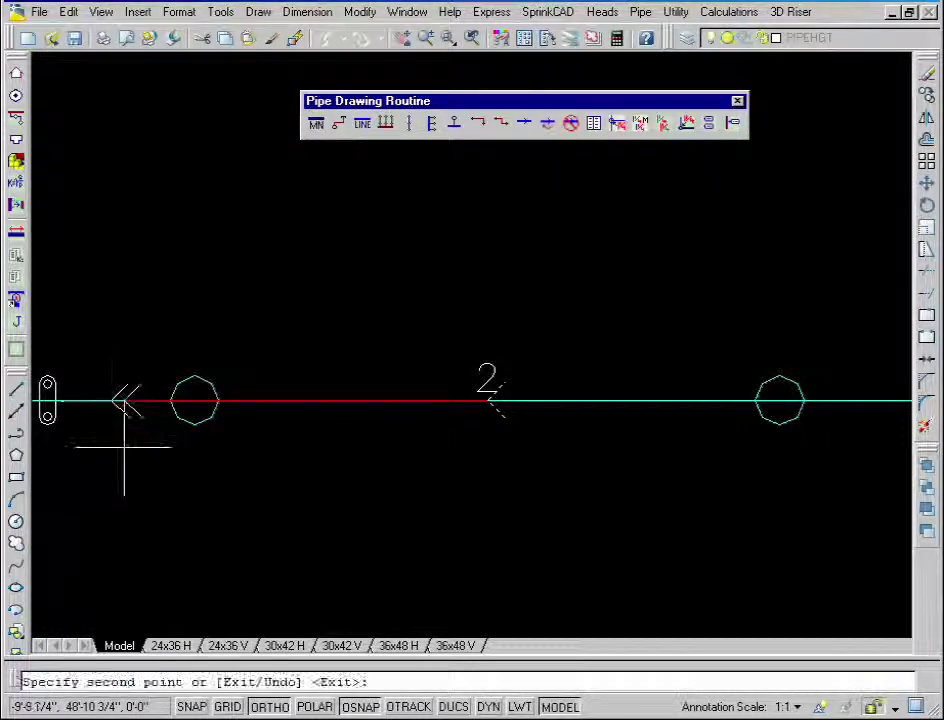
End the slope arrow copy beside the left coupling and bring the whole plan back into view
right_click(131, 458)
left_click(140, 466)
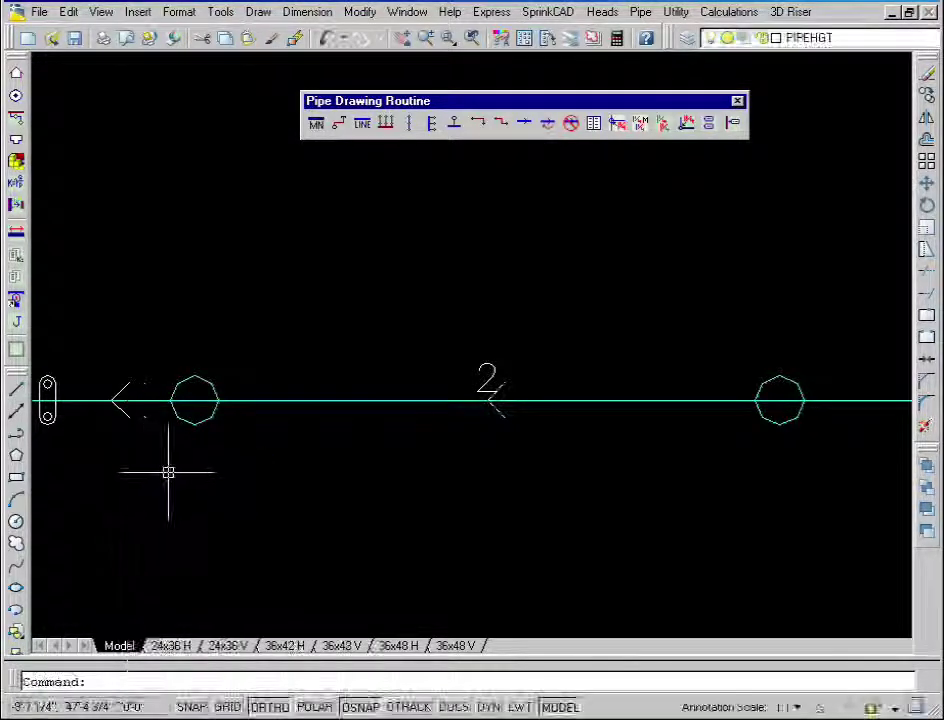
scroll(166, 467, "down", 2)
type("z")
key("Return")
type("e")
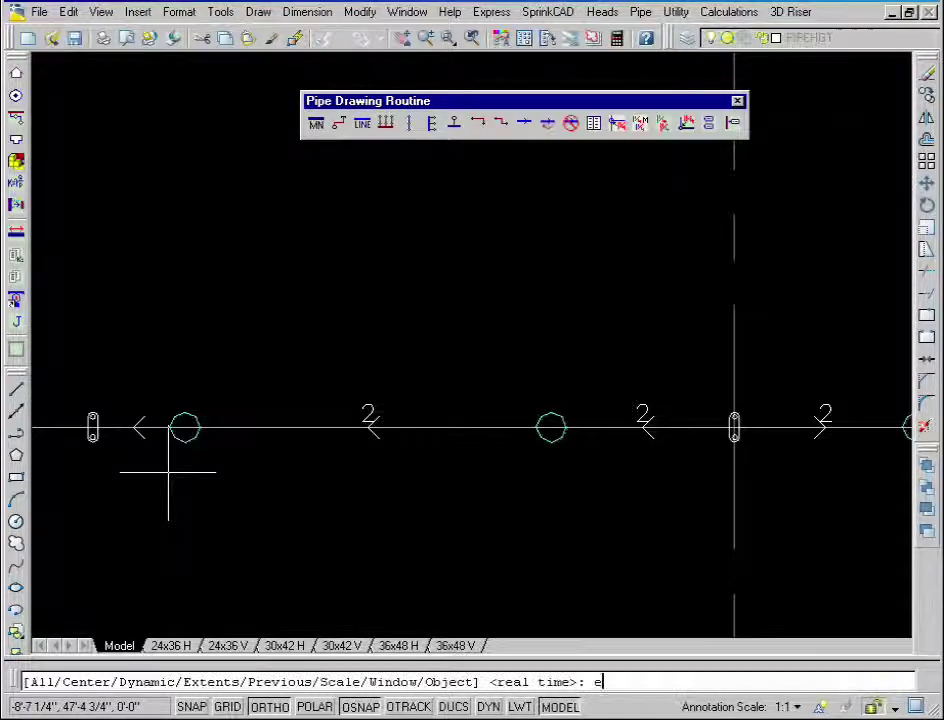
key("Return")
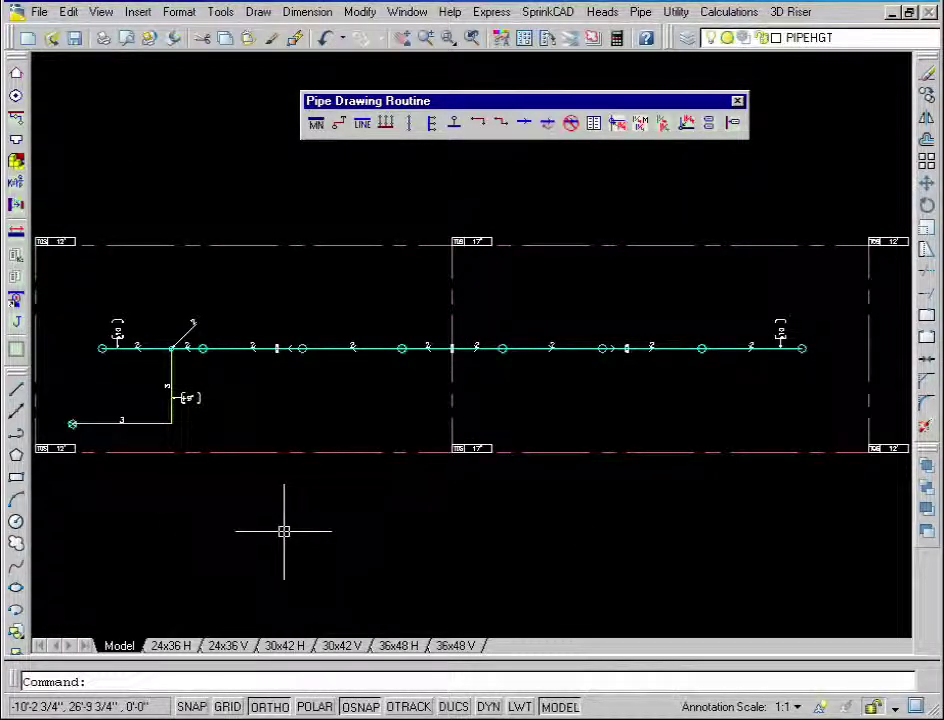
Insert a 3D block below the plan to check the branch line's slope with the copied arrow beside the left coupling
scroll(284, 531, "down", 2)
middle_click_drag(284, 526, 340, 305)
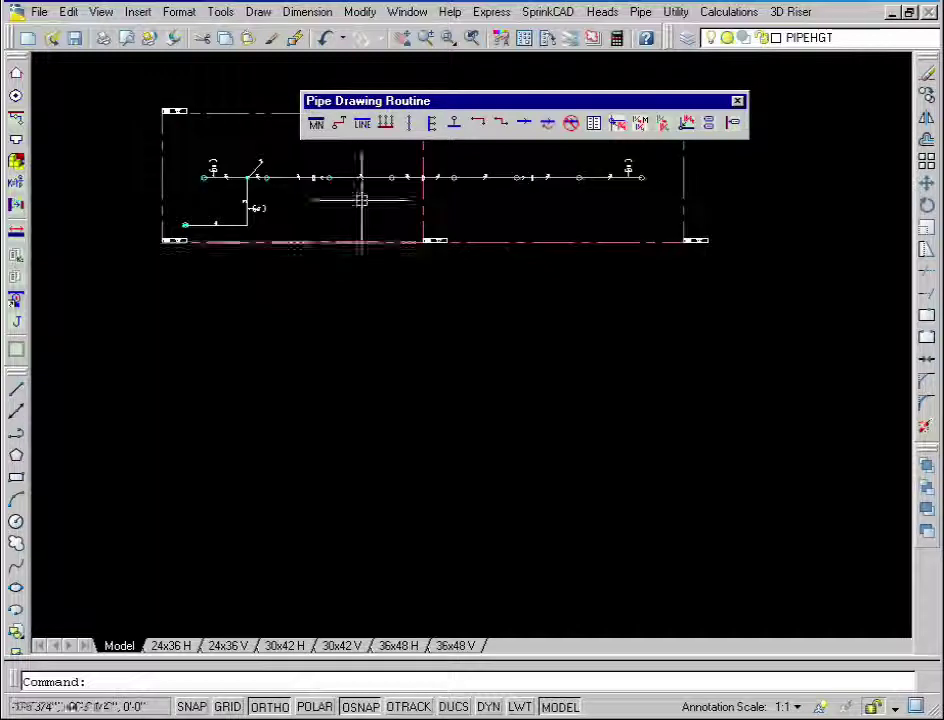
left_click(535, 13)
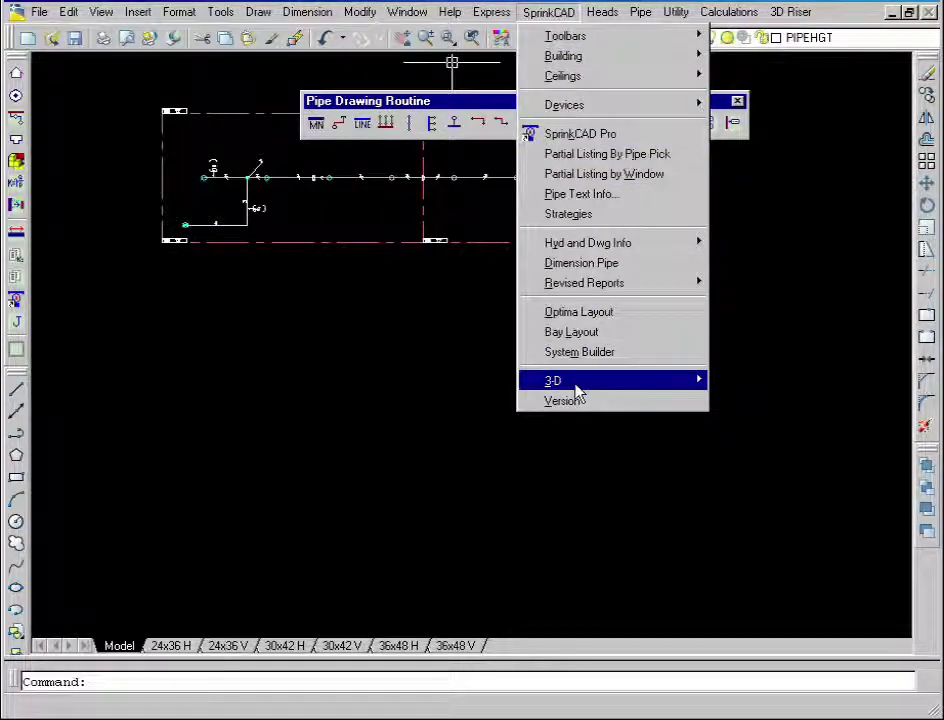
mouse_move(573, 383)
left_click(730, 421)
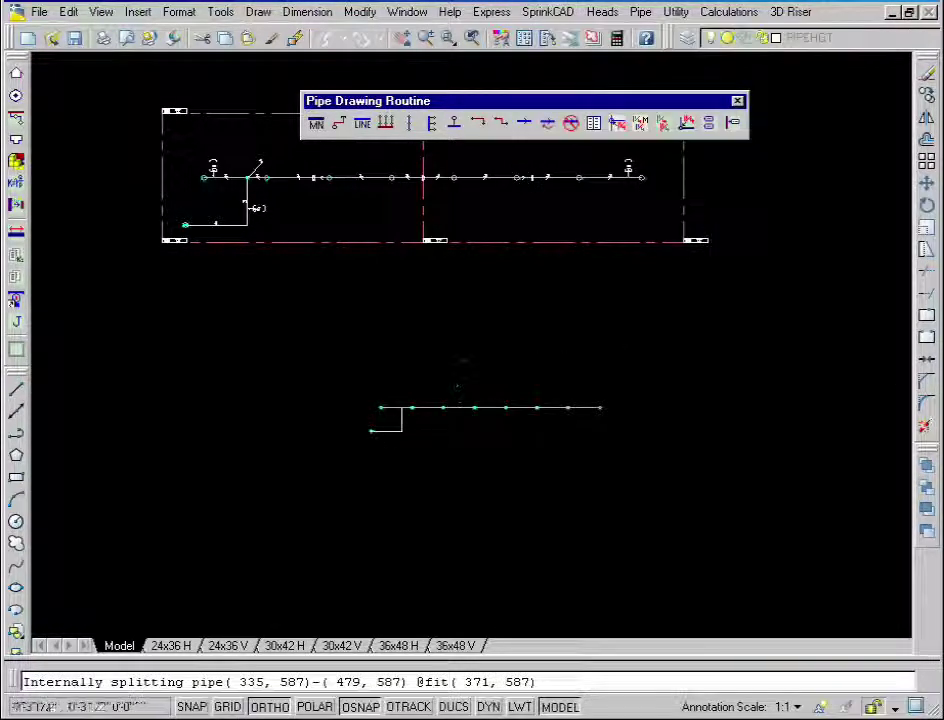
left_click(287, 436)
scroll(337, 370, "up", 5)
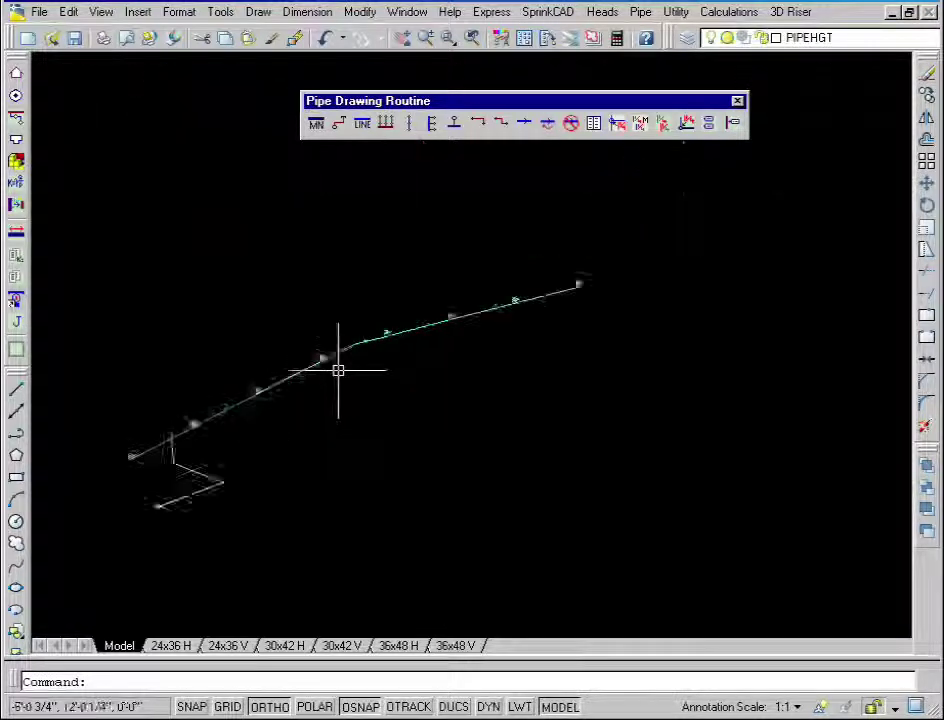
middle_click_drag(338, 370, 427, 387)
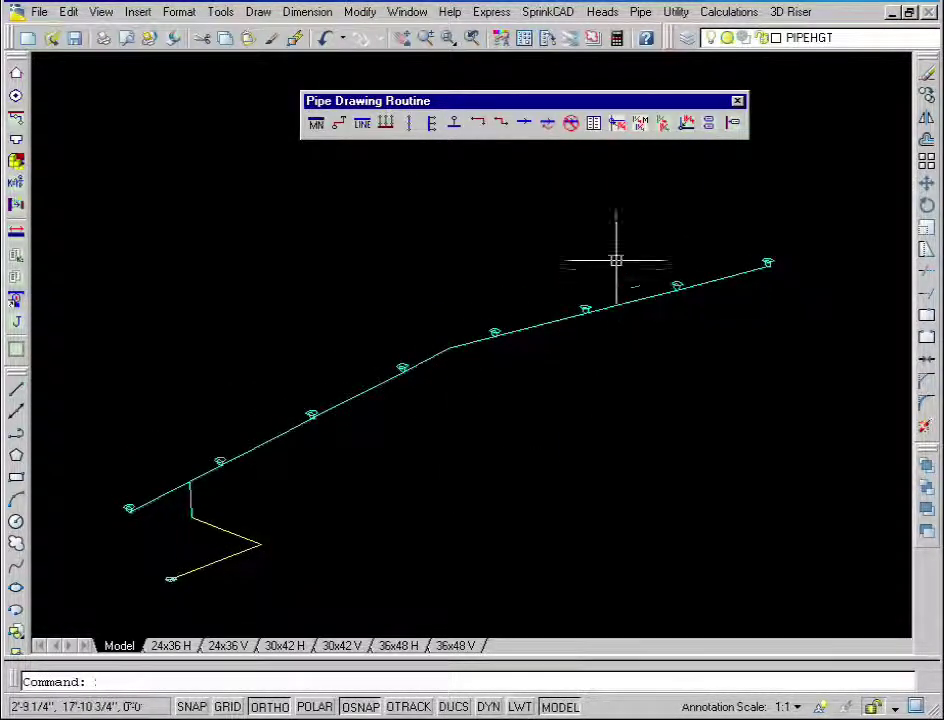
Erase the 3D block of the branch line and return to the full plan view
left_click(550, 332)
key("Delete")
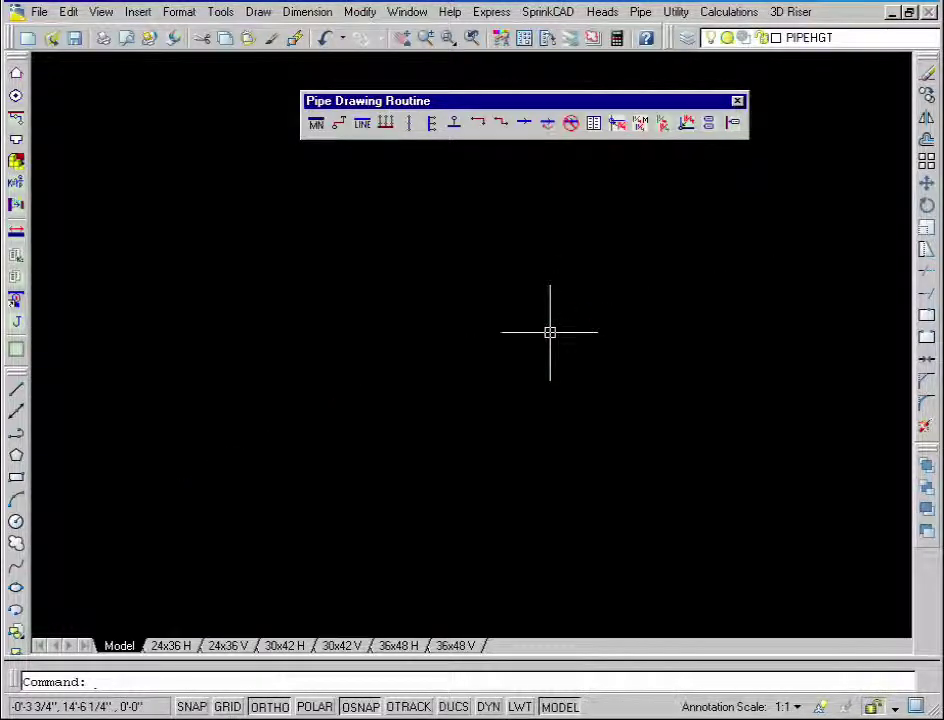
key("ctrl+z")
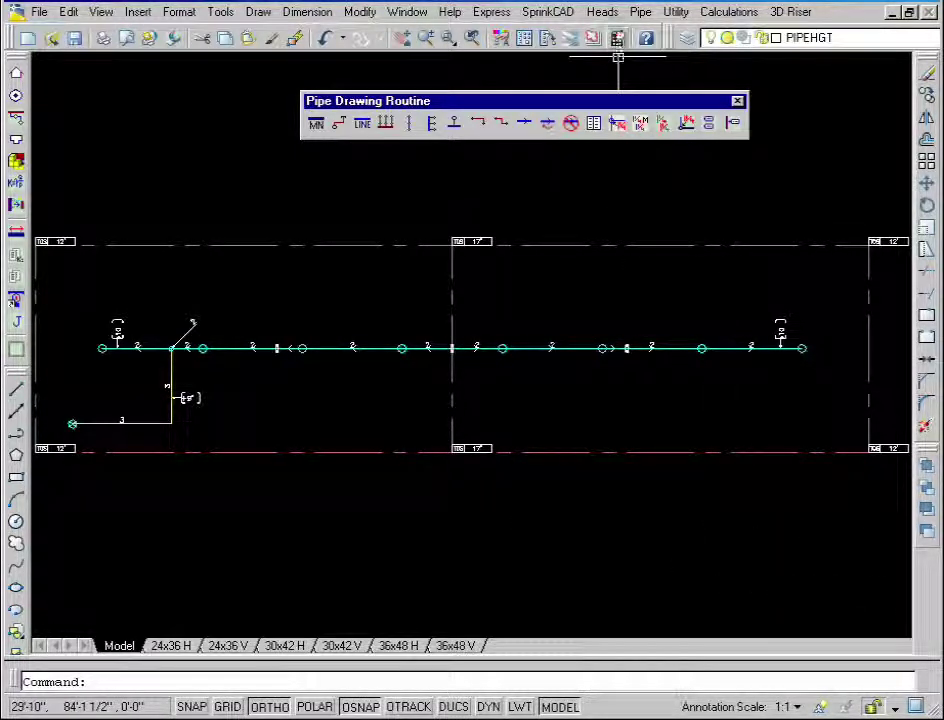
Replace all heads on the sloped branch line with the first DPEND head style
left_click(614, 18)
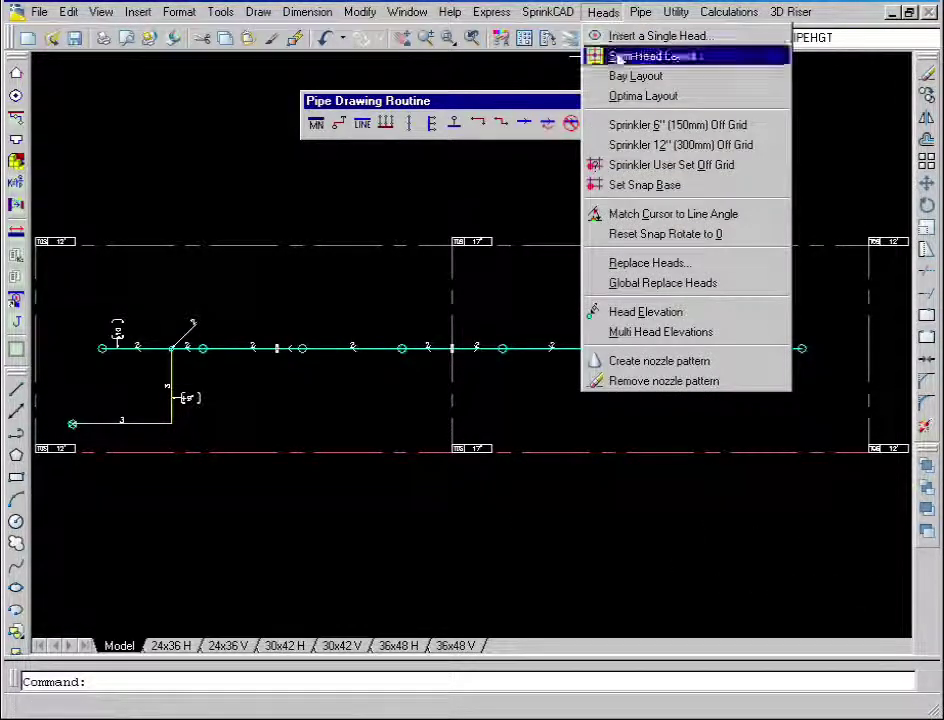
left_click(647, 263)
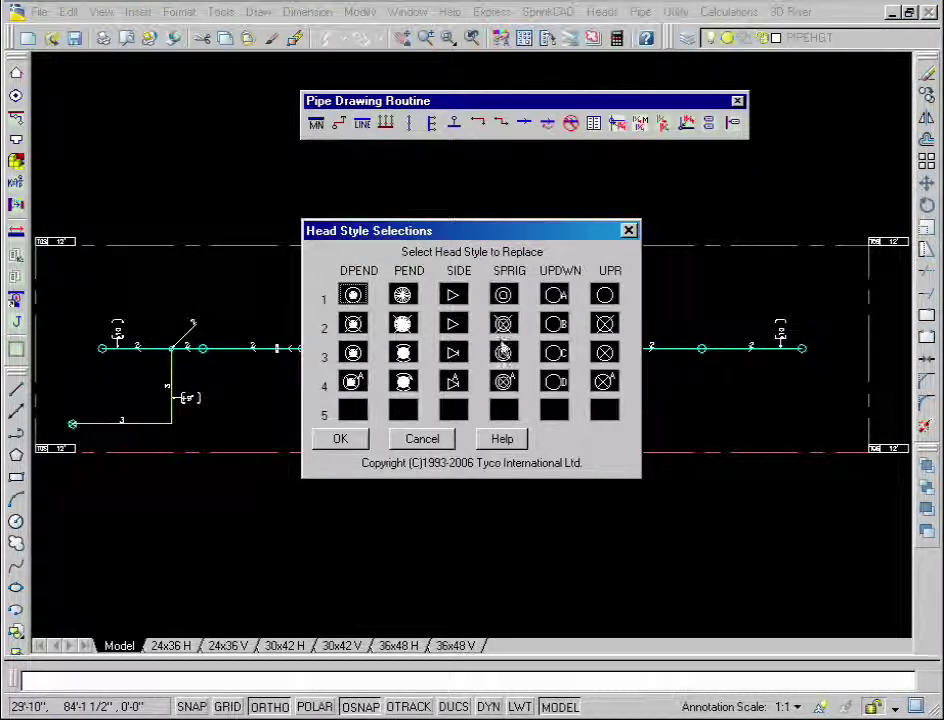
left_click(354, 294)
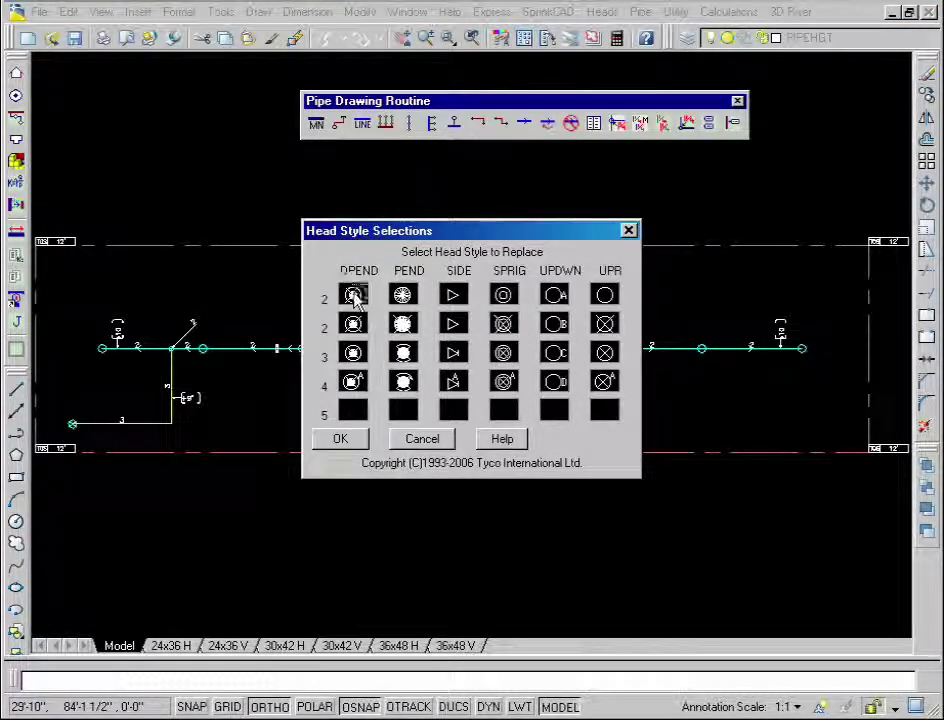
left_click(350, 441)
left_click(829, 322)
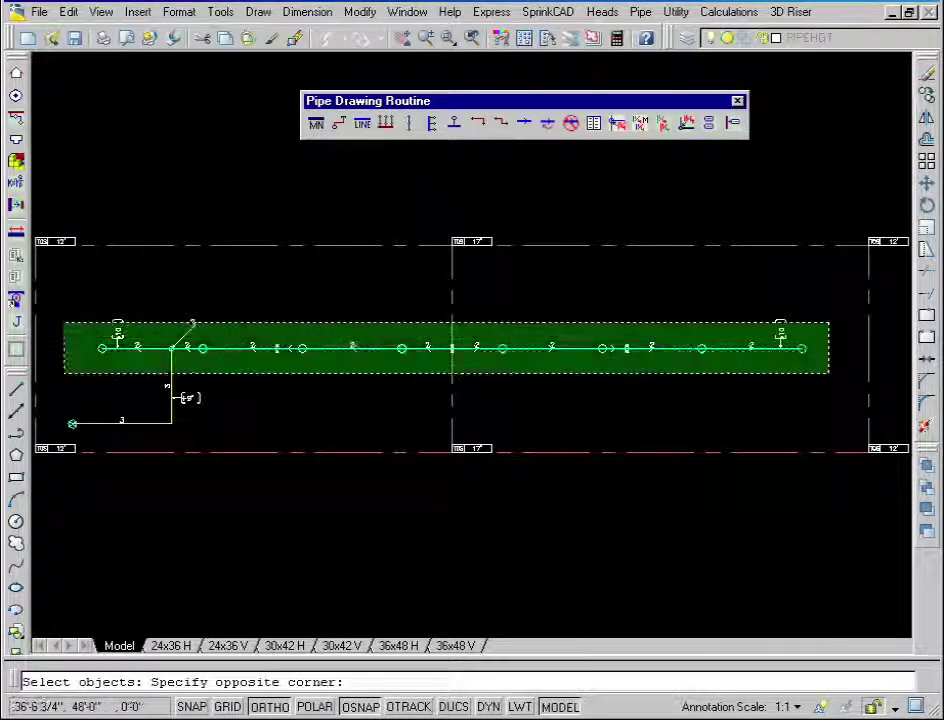
left_click(63, 372)
key("Return")
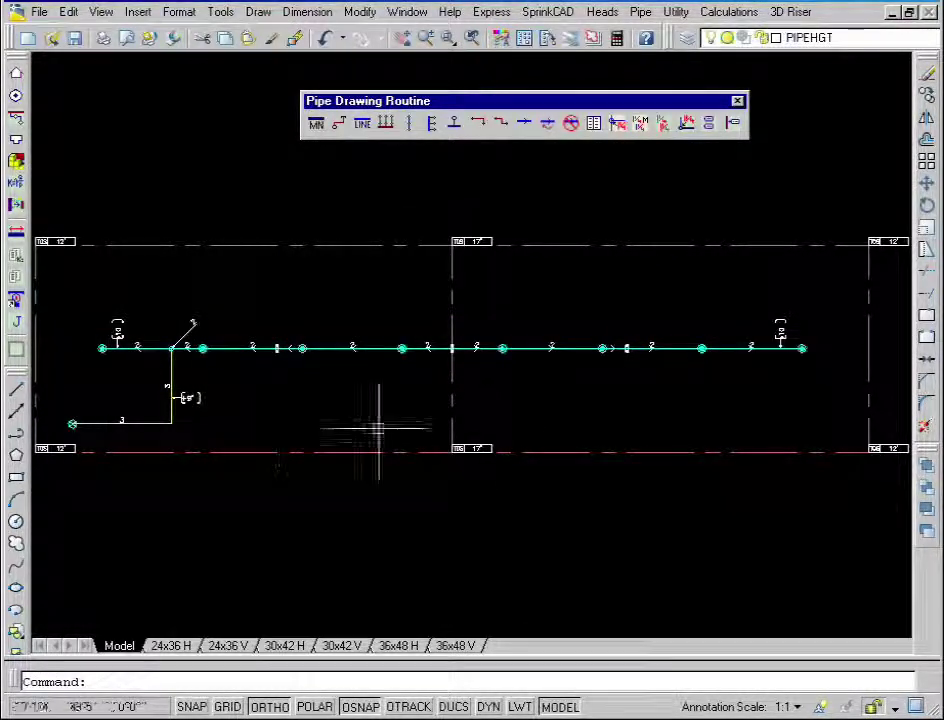
Apply a sprig/drop head elevation of *3 to all heads on the branch line using Multi Head Elevations
left_click(606, 13)
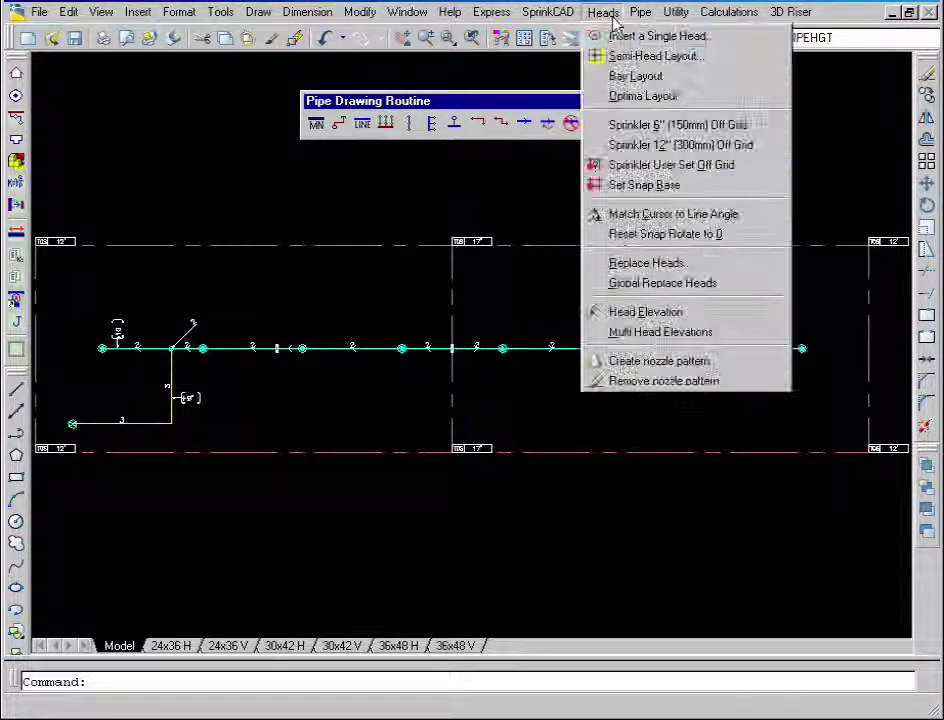
left_click(694, 333)
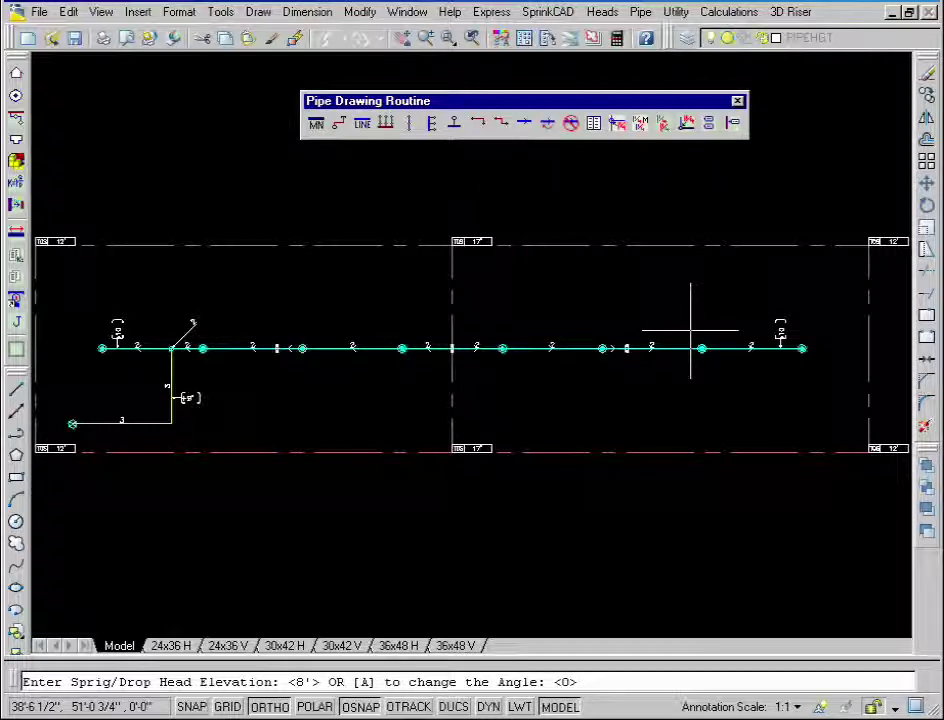
type("3")
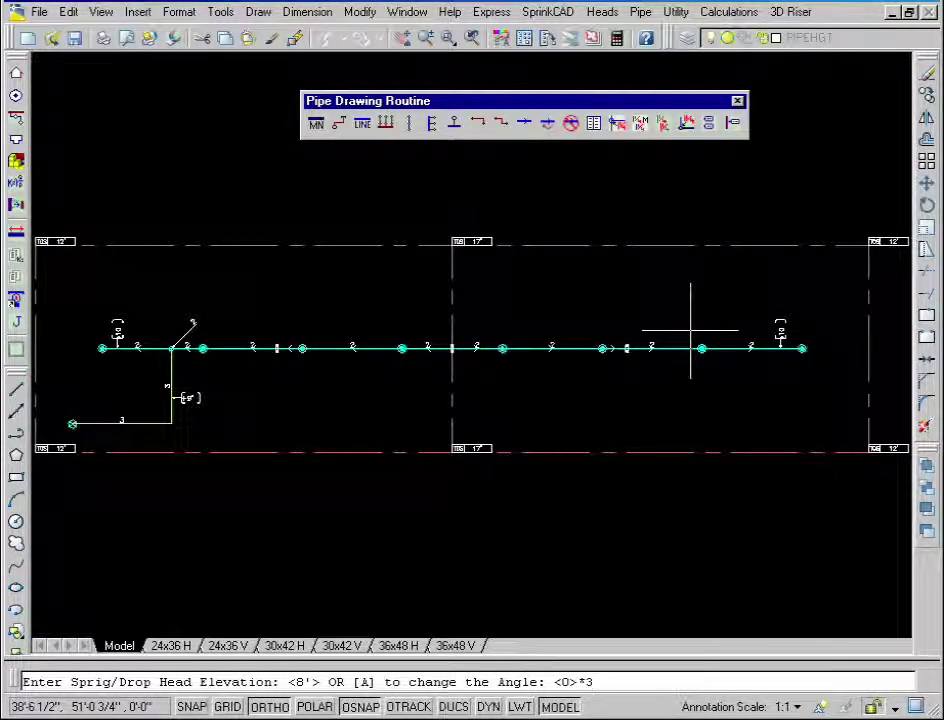
key("Return")
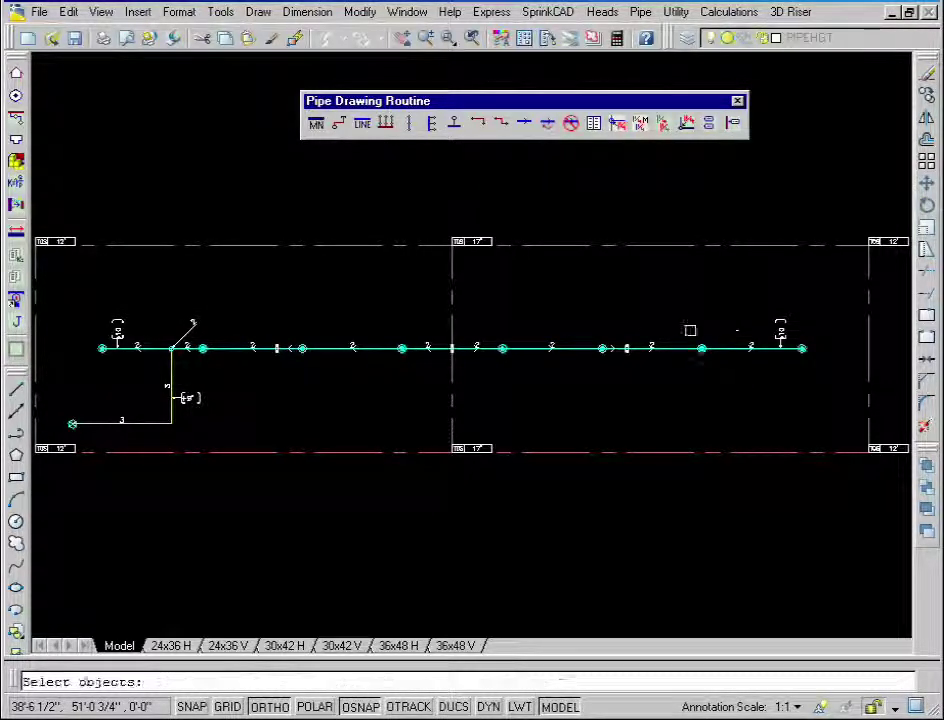
left_click(820, 332)
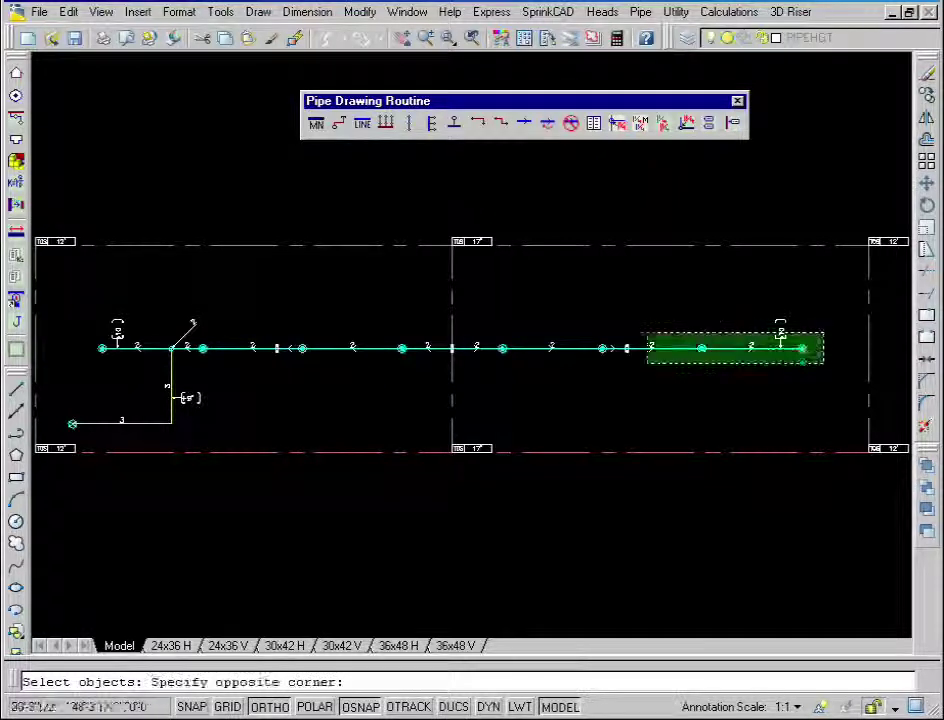
left_click(172, 378)
key("Return")
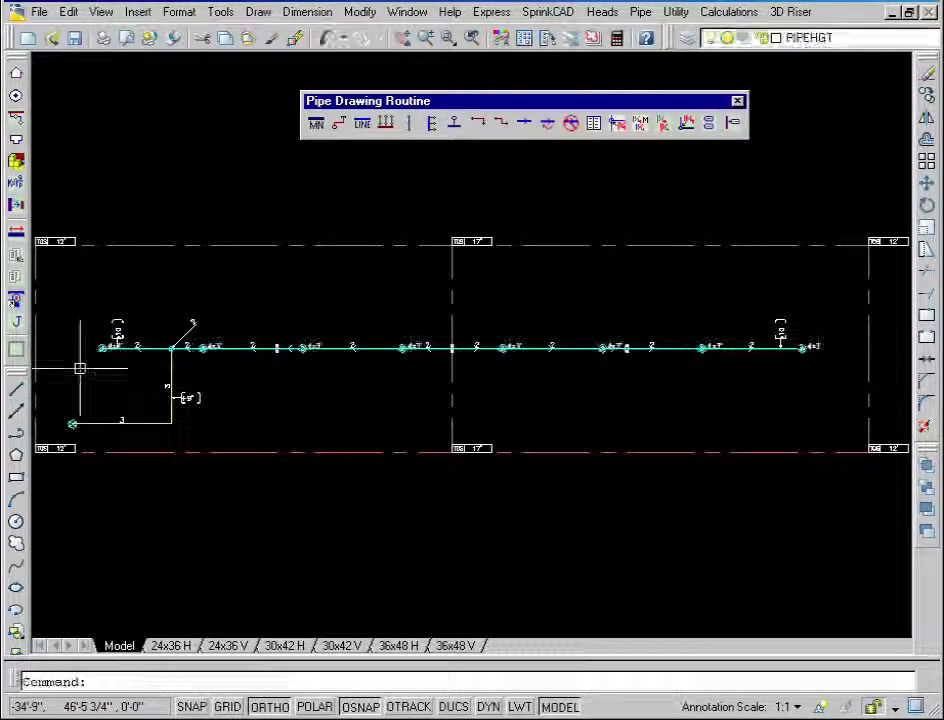
Check the head elevation labels and insert a 3D block below the plan to inspect the drops on the sloped line
scroll(325, 356, "up", 5)
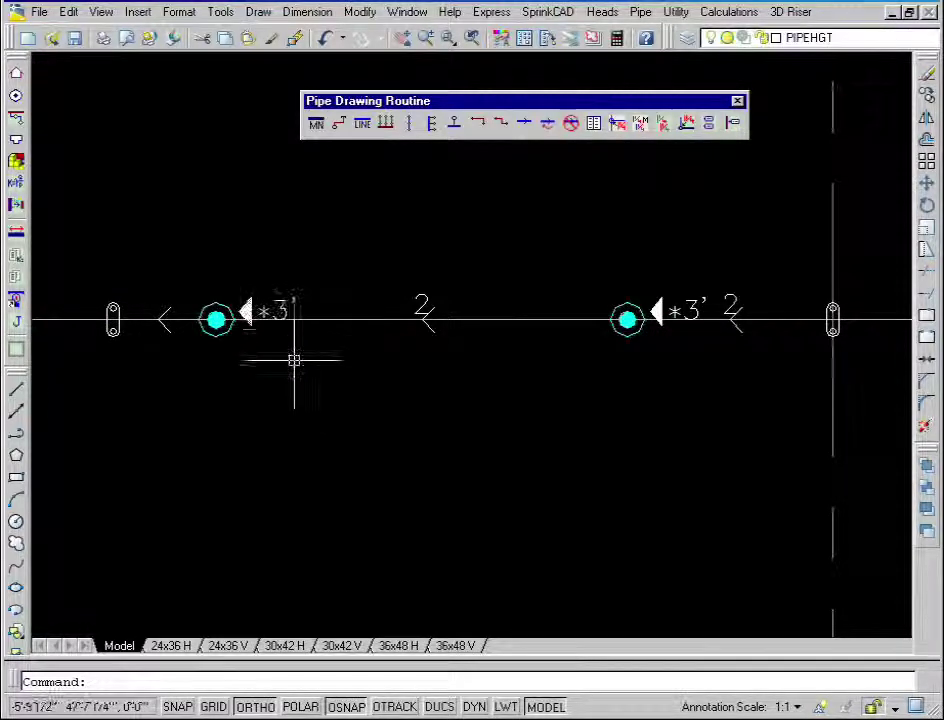
type("z")
key("Return")
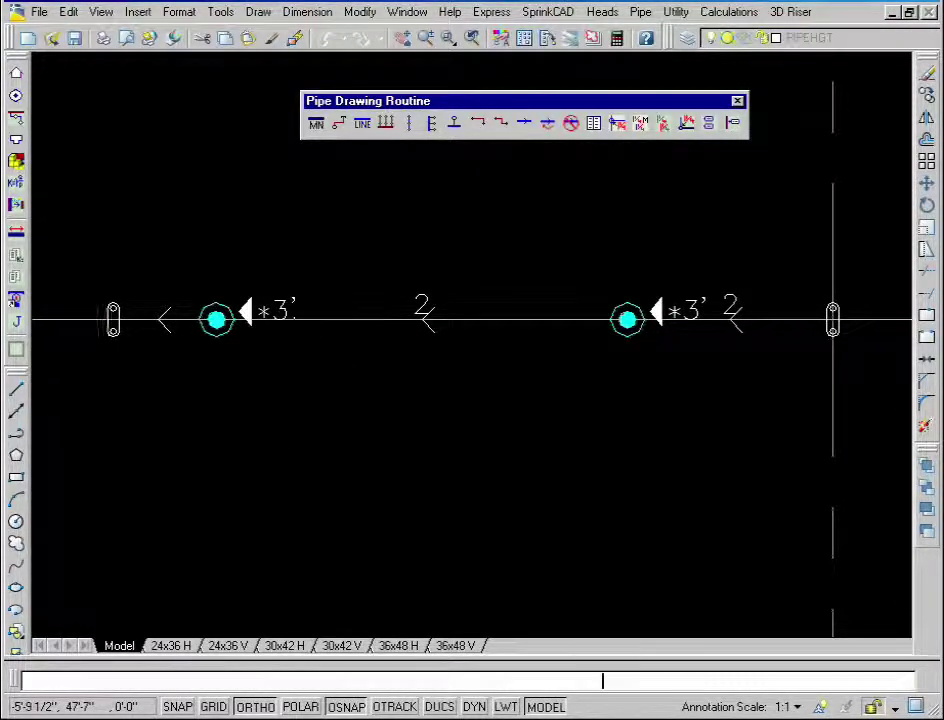
type("p")
key("Return")
scroll(432, 448, "down", 4)
middle_click_drag(468, 514, 467, 306)
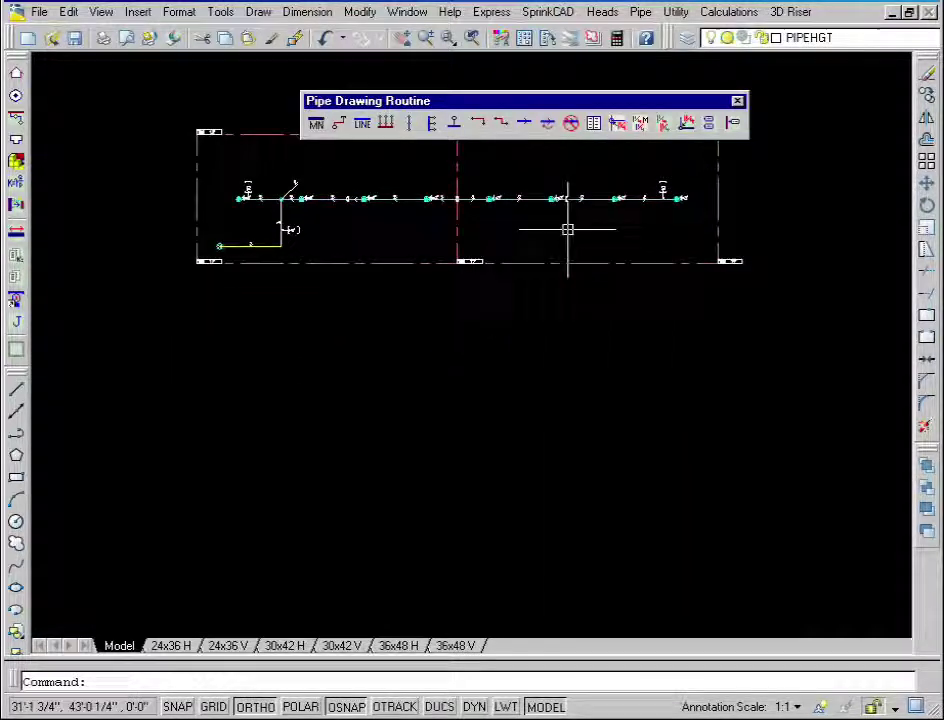
left_click(548, 12)
mouse_move(600, 389)
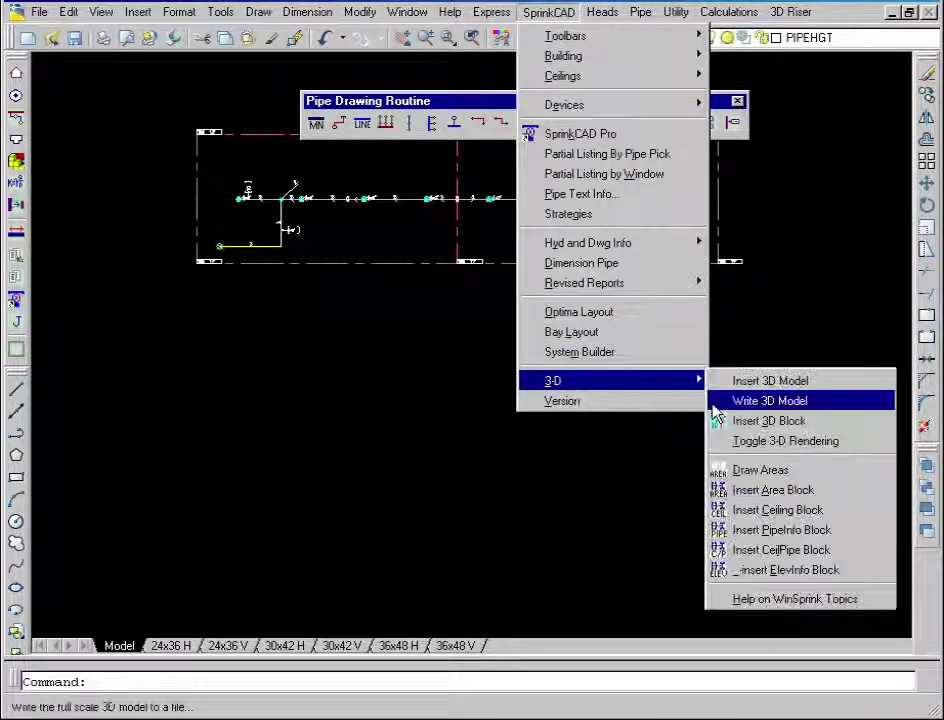
left_click(760, 418)
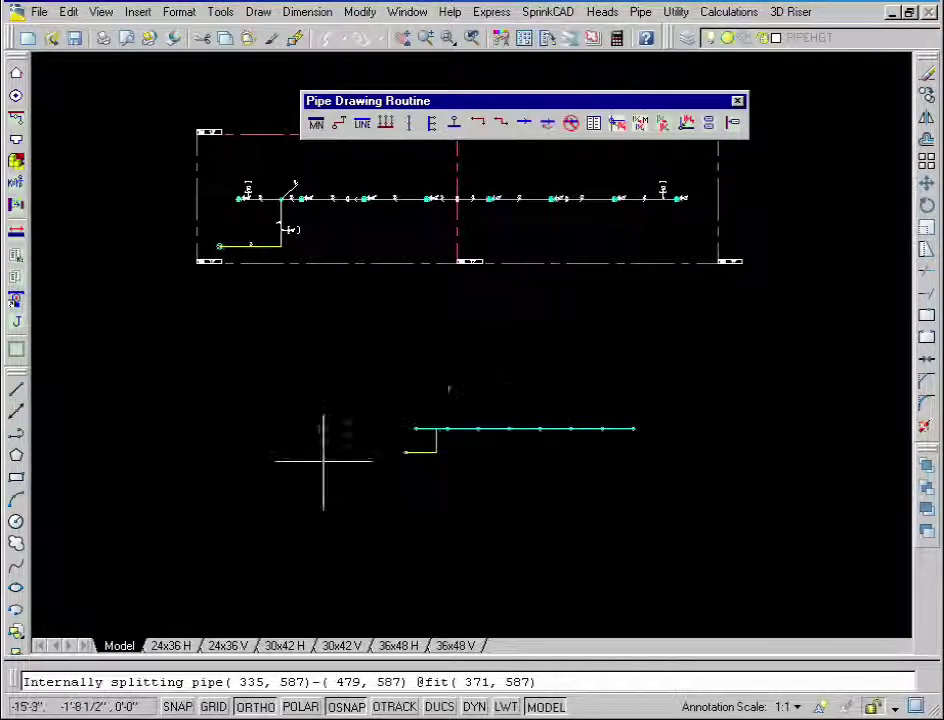
scroll(331, 459, "up", 5)
scroll(457, 415, "down", 3)
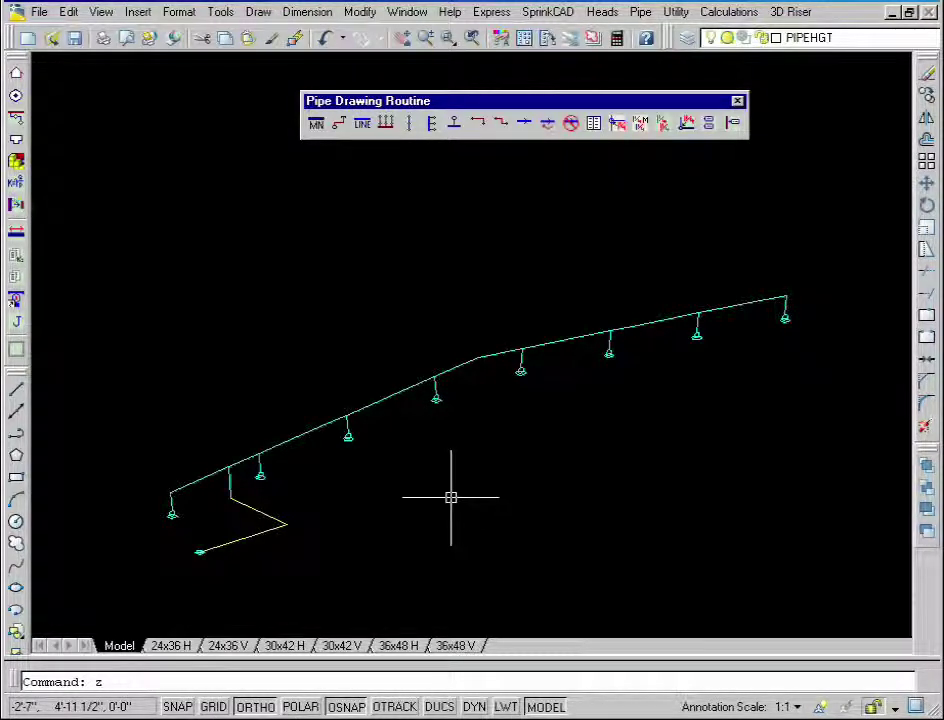
Remove the 3D block showing the drops and bring the full plan back into view
key("Return")
type("a")
key("Return")
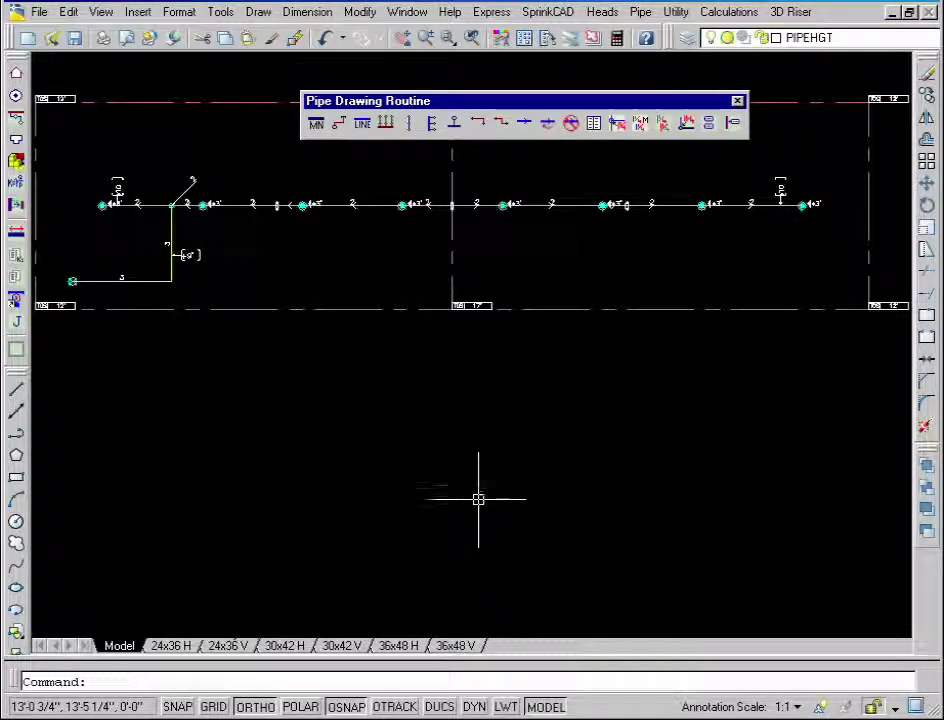
scroll(530, 404, "down", 1)
middle_click_drag(530, 405, 487, 490)
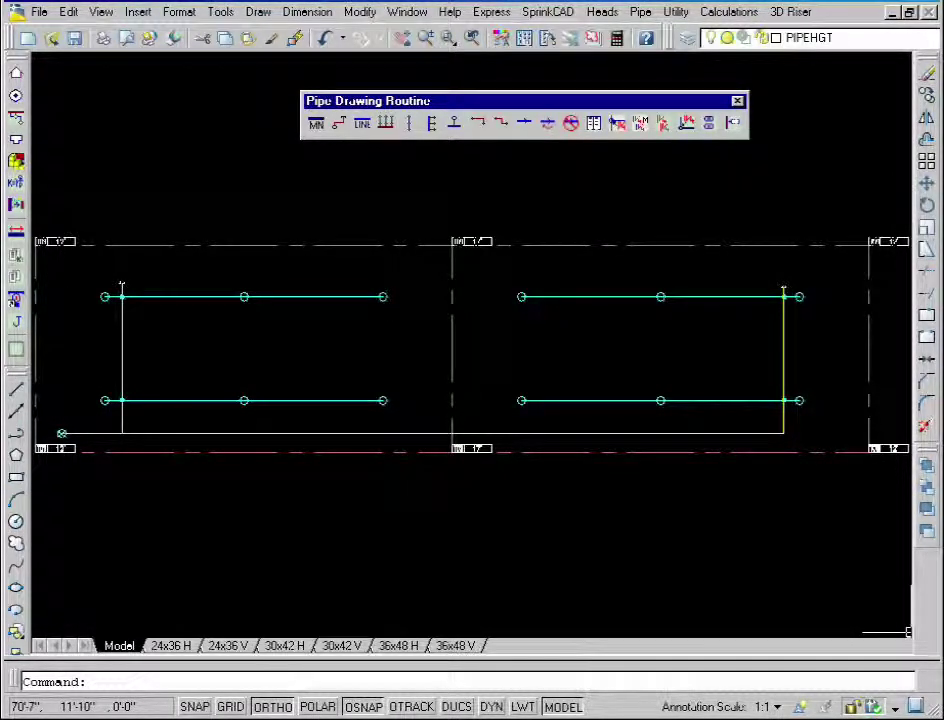
Assign a pipe elevation of +10' to the left and right vertical mains and the long horizontal feed main
left_click(707, 128)
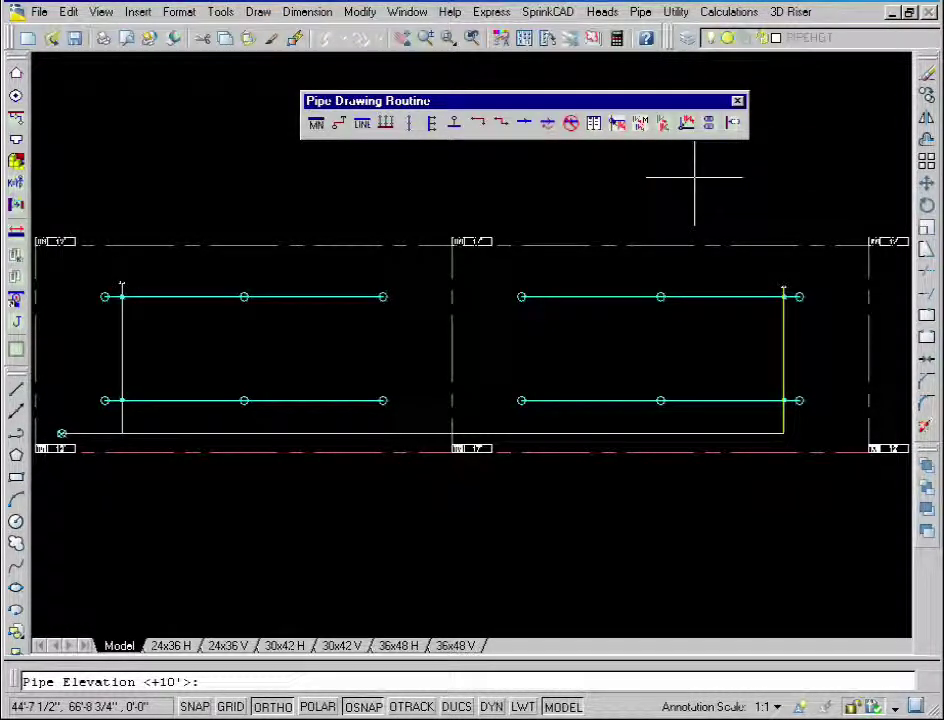
key("Return")
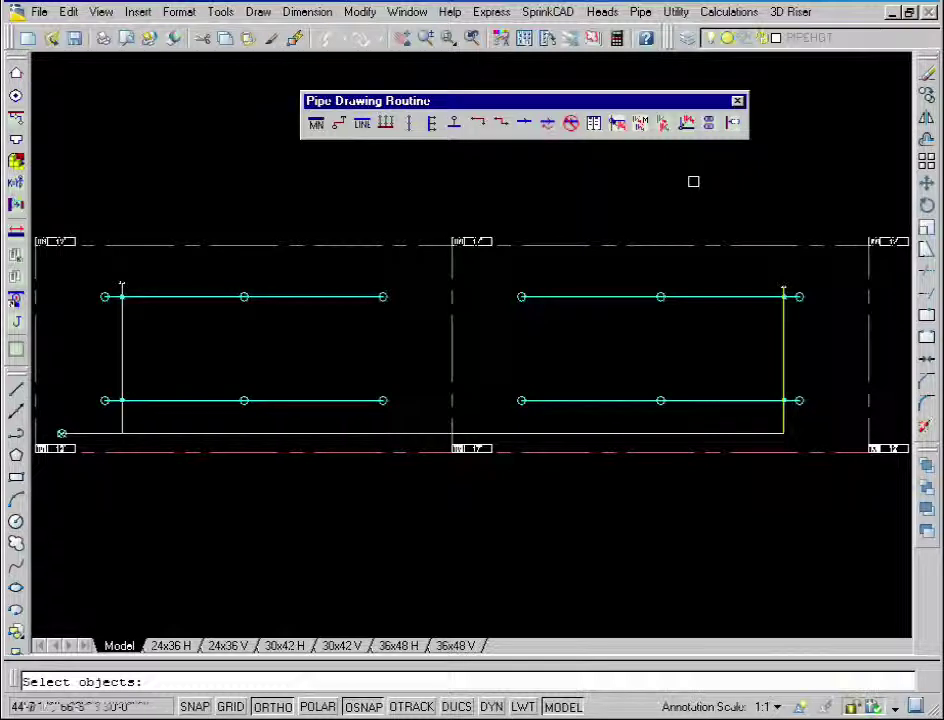
left_click(785, 352)
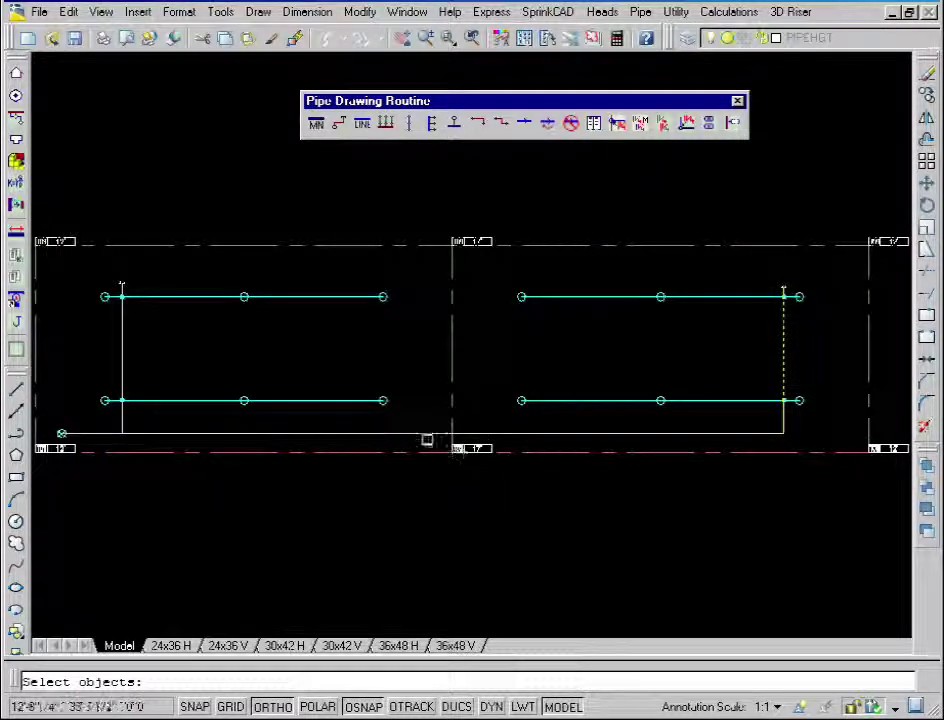
left_click(421, 433)
left_click(122, 338)
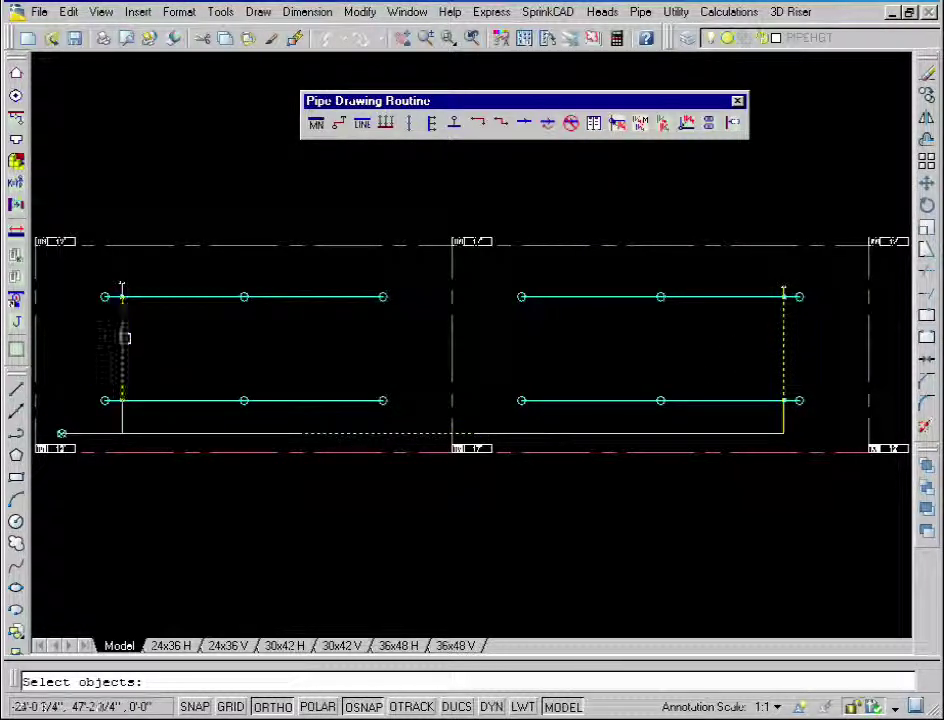
key("Return")
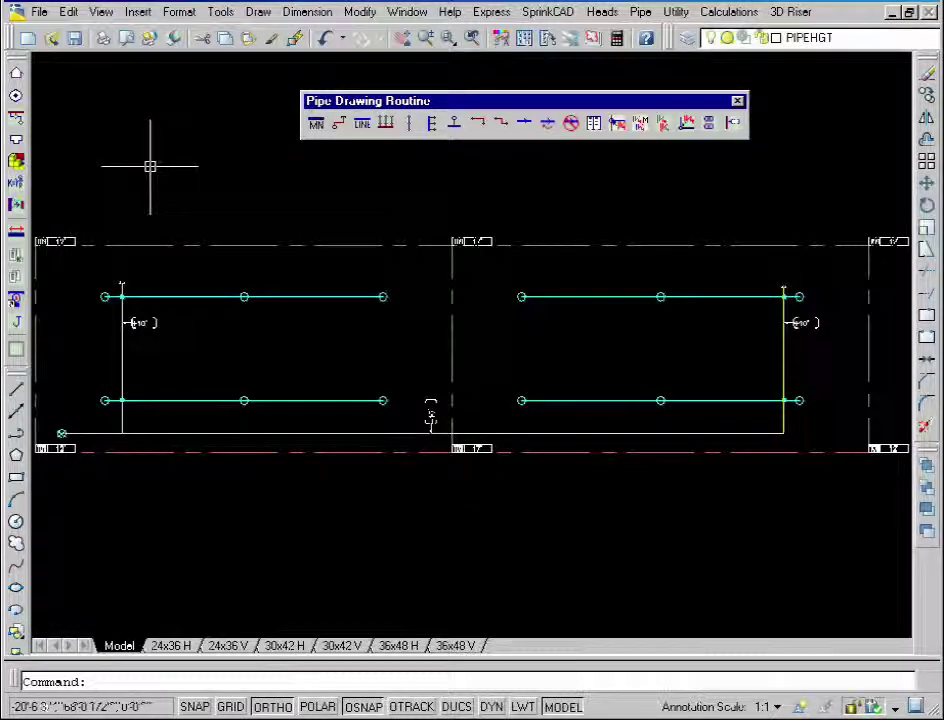
Assign a pipe elevation to the upper and lower branch lines in both the left and right bays
right_click(151, 166)
left_click(193, 183)
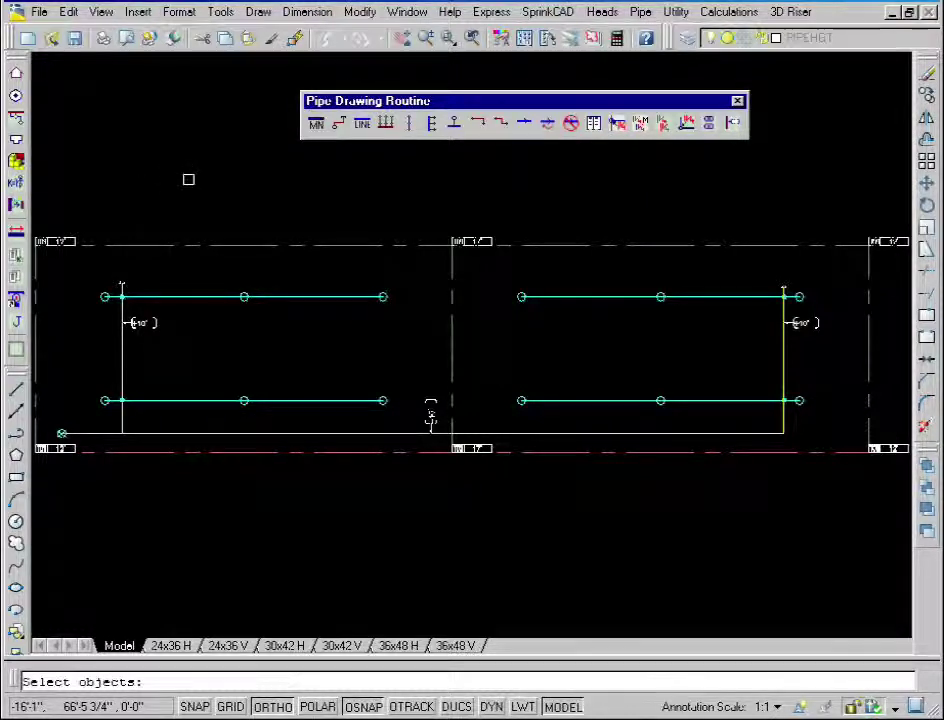
left_click(628, 279)
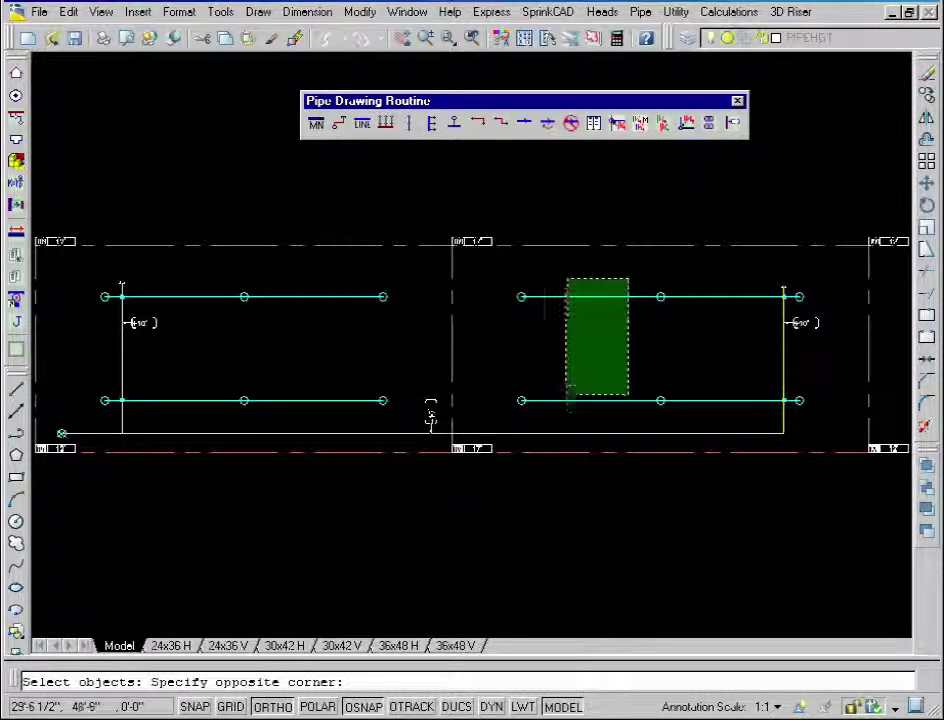
left_click(567, 411)
left_click(345, 281)
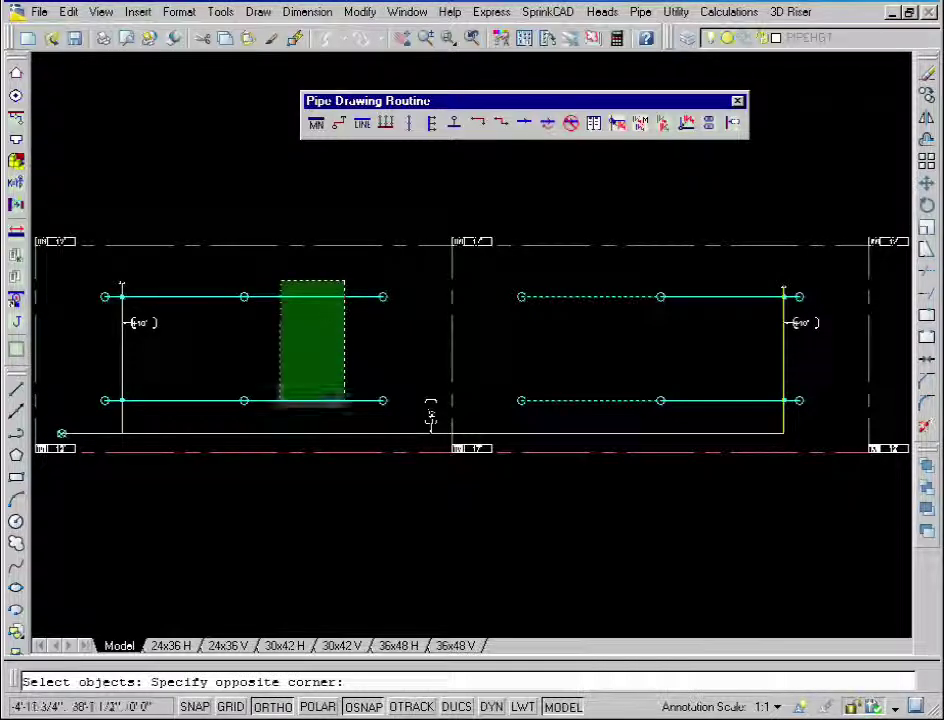
left_click(281, 401)
key("Return")
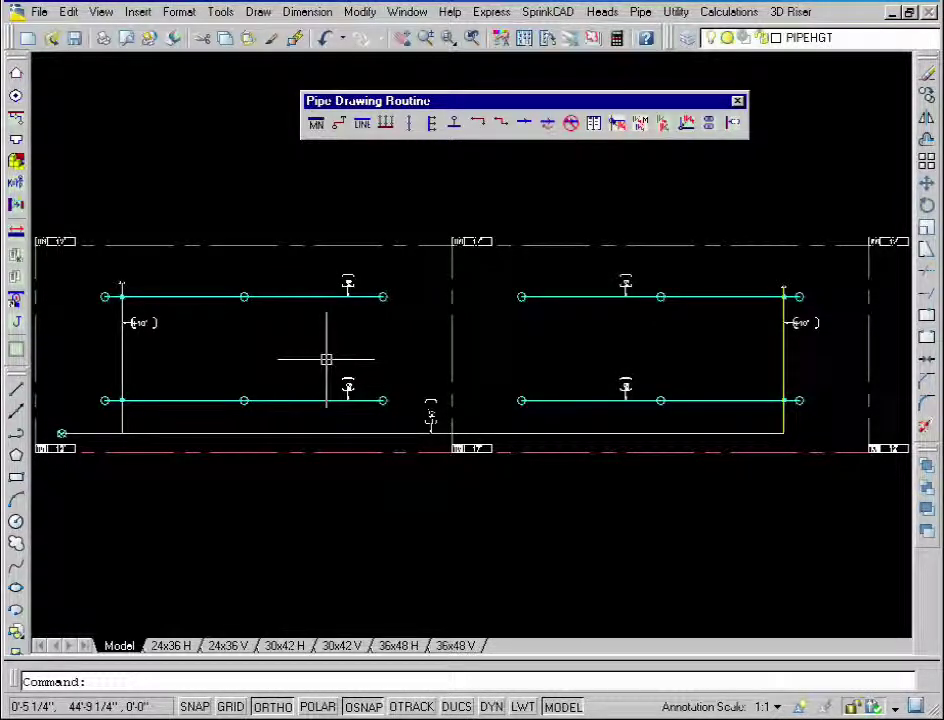
Slope every segment of both right-bay branch lines with arrows pointing down the slope toward the right vertical main
left_click(523, 124)
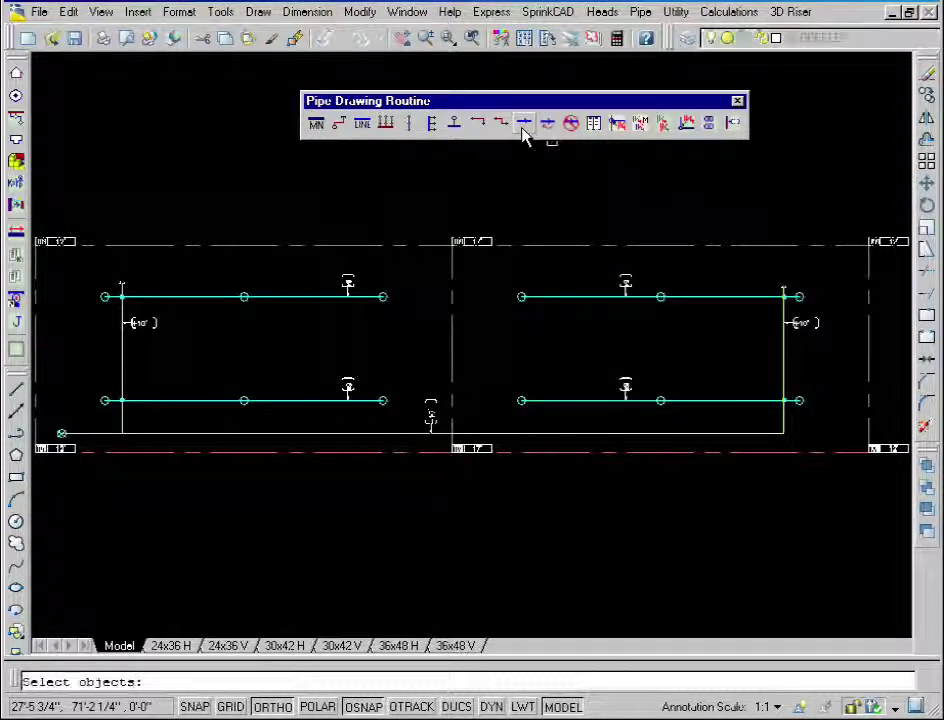
scroll(743, 326, "up", 3)
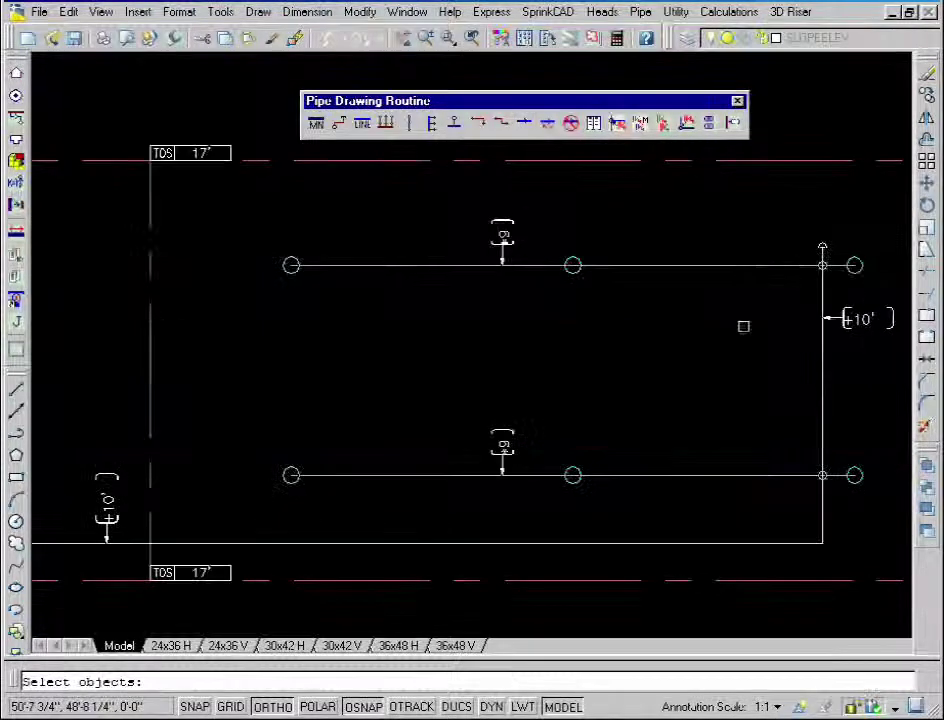
middle_click_drag(744, 325, 685, 318)
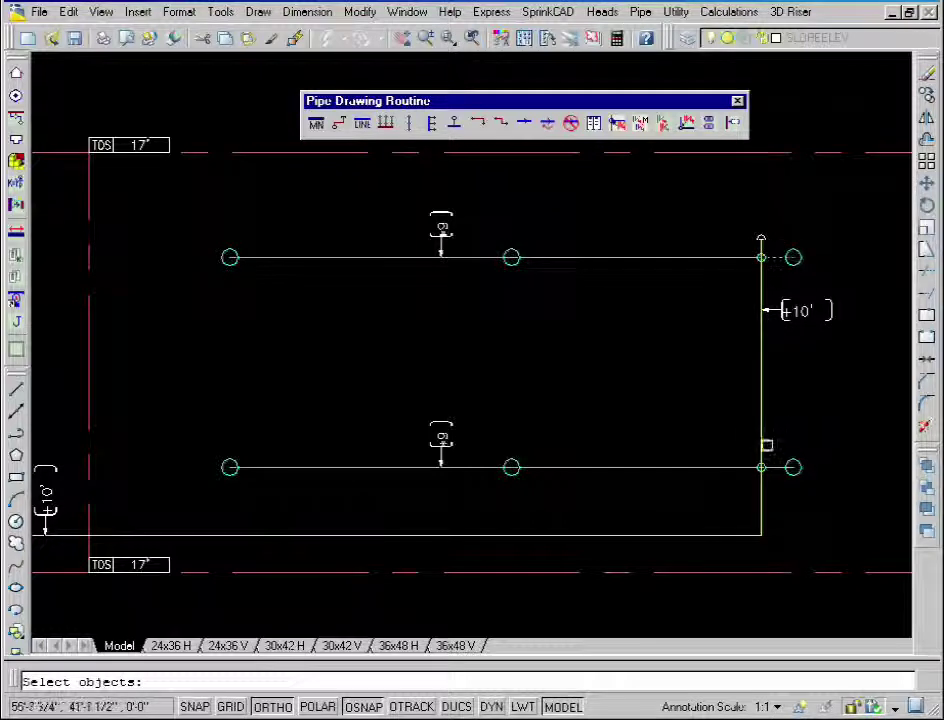
left_click(586, 244)
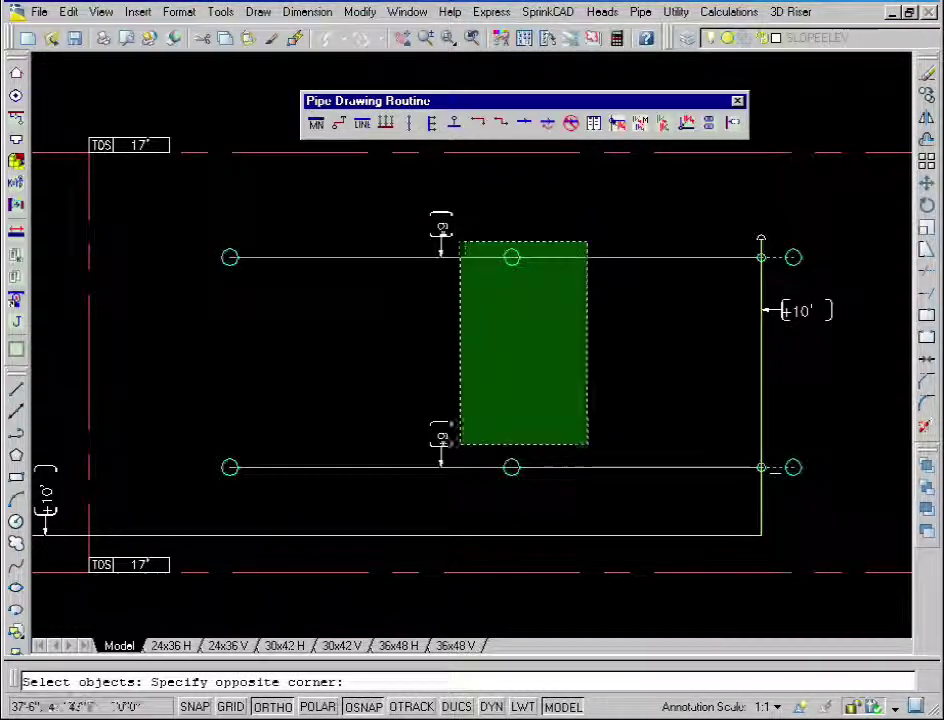
left_click(466, 488)
key("Return")
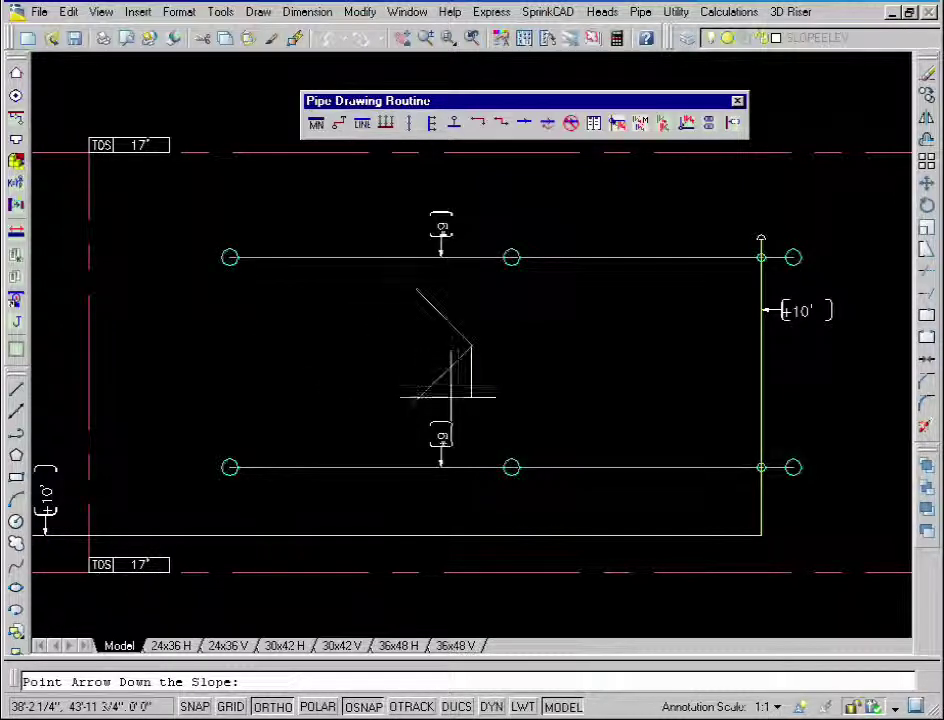
left_click(457, 396)
Slope every segment of both left-bay branch lines with arrows pointing down the slope toward the left vertical main
scroll(497, 390, "down", 3)
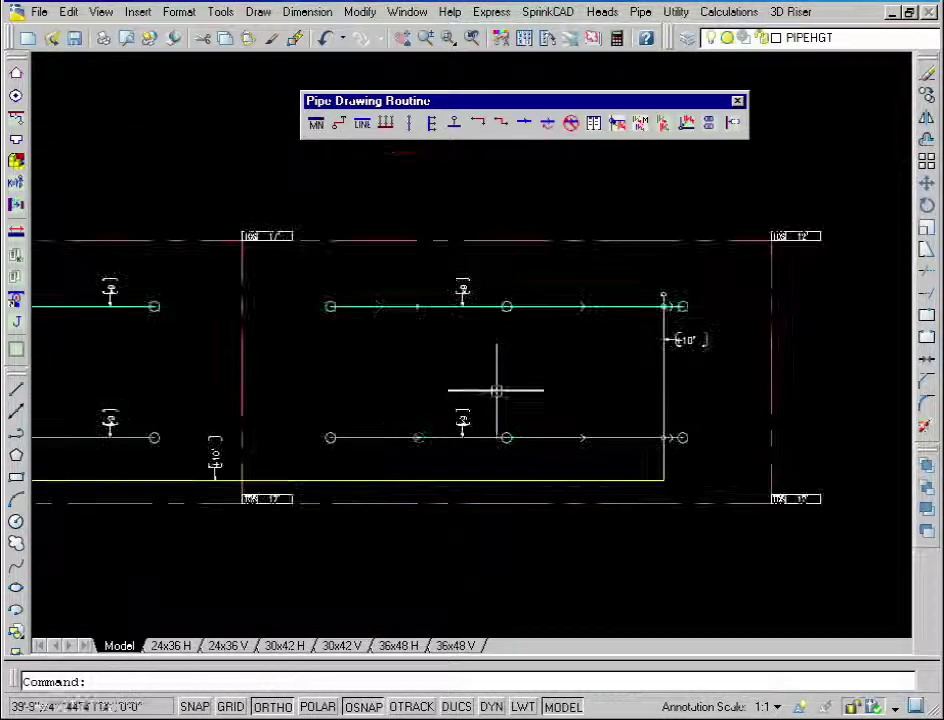
scroll(365, 342, "down", 2)
scroll(361, 346, "up", 3)
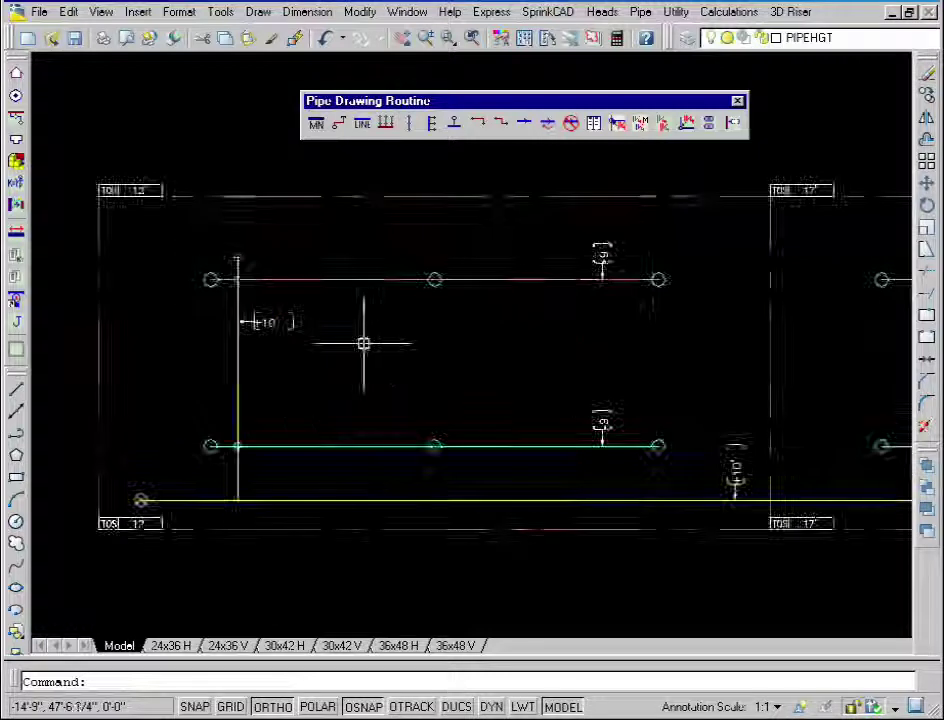
left_click(524, 122)
left_click(520, 251)
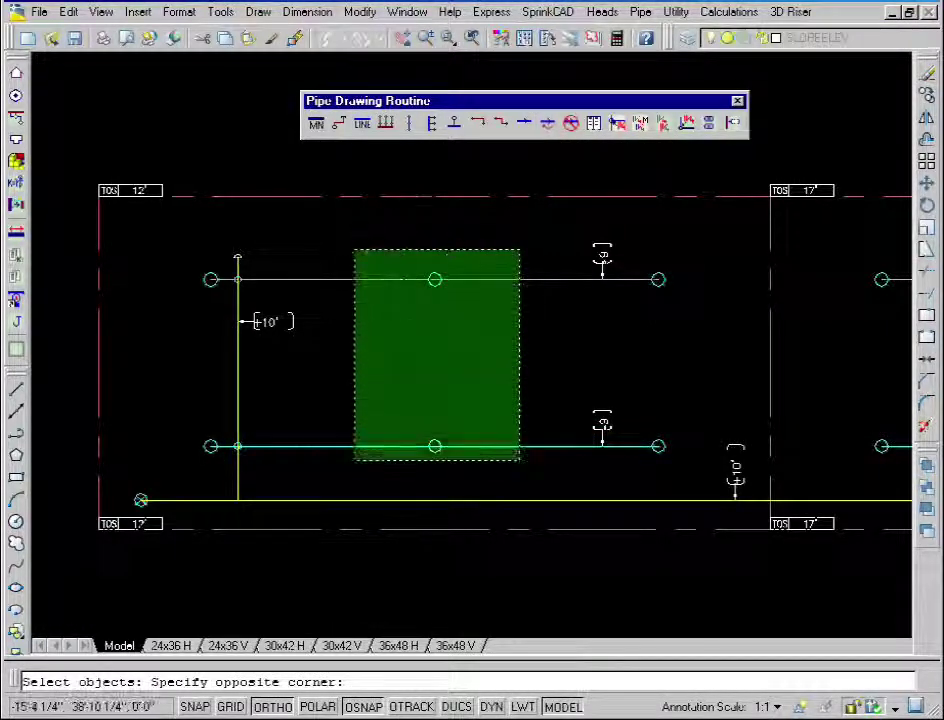
left_click(352, 460)
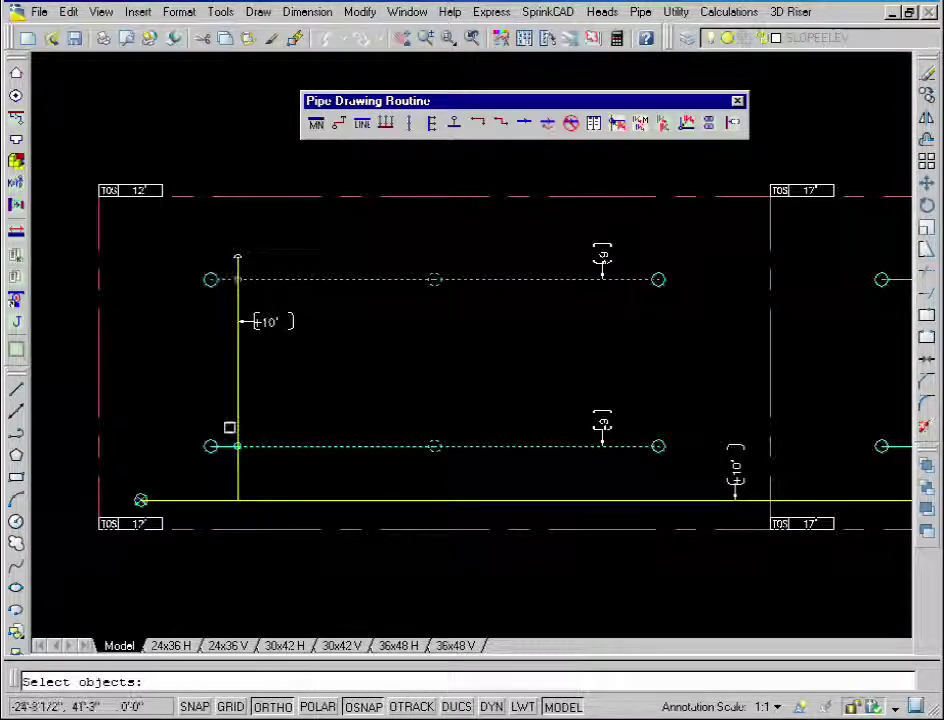
key("Return")
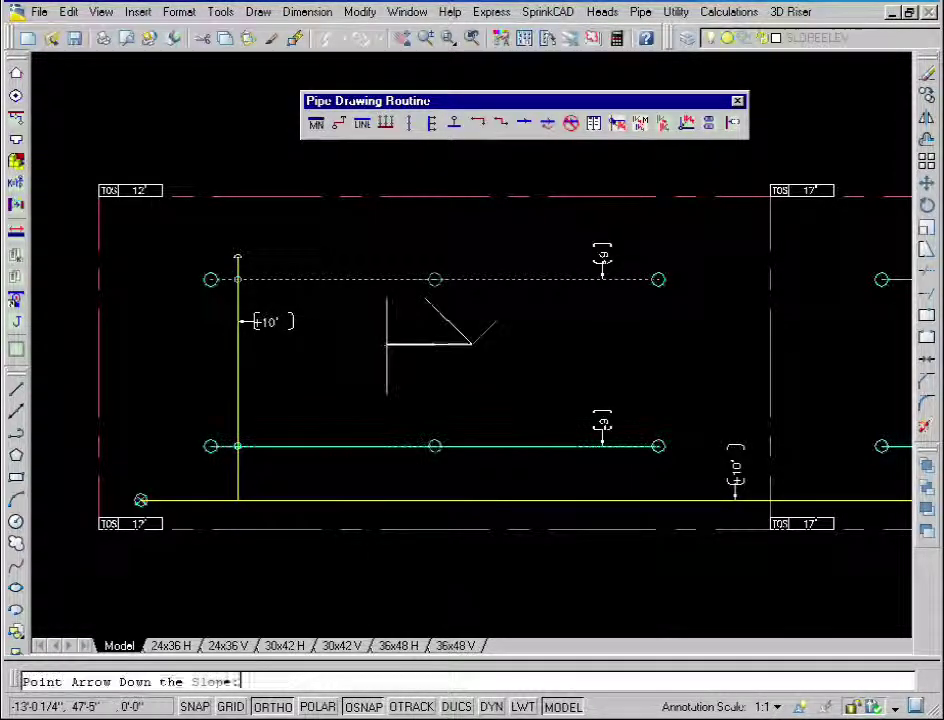
left_click(455, 251)
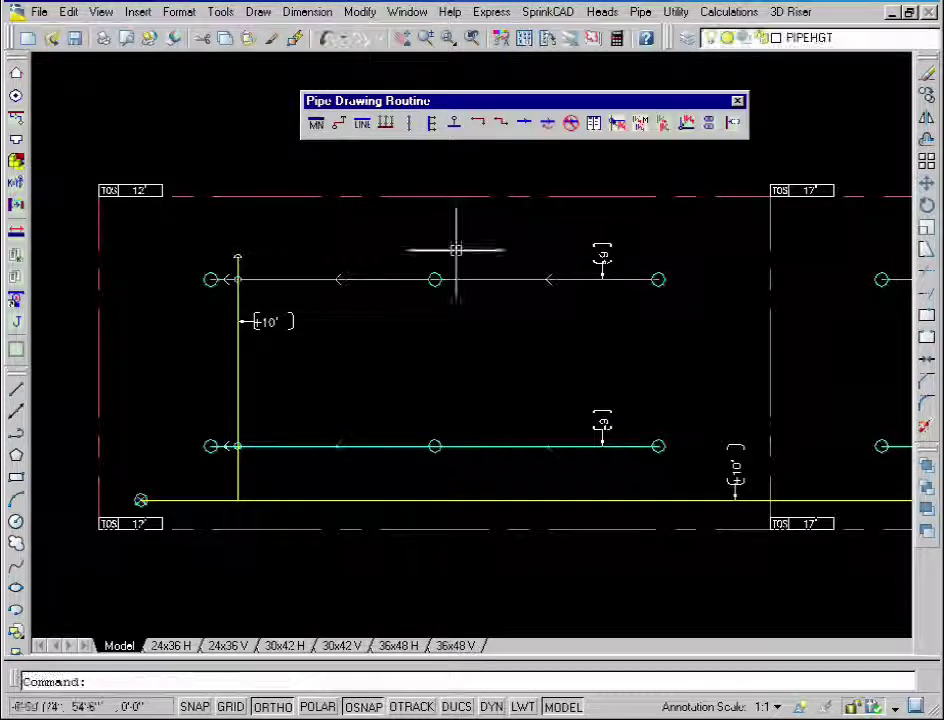
Insert a temporary 3D block below the plan to inspect the sloped branch lines of both bays, and delete it
scroll(554, 377, "down", 4)
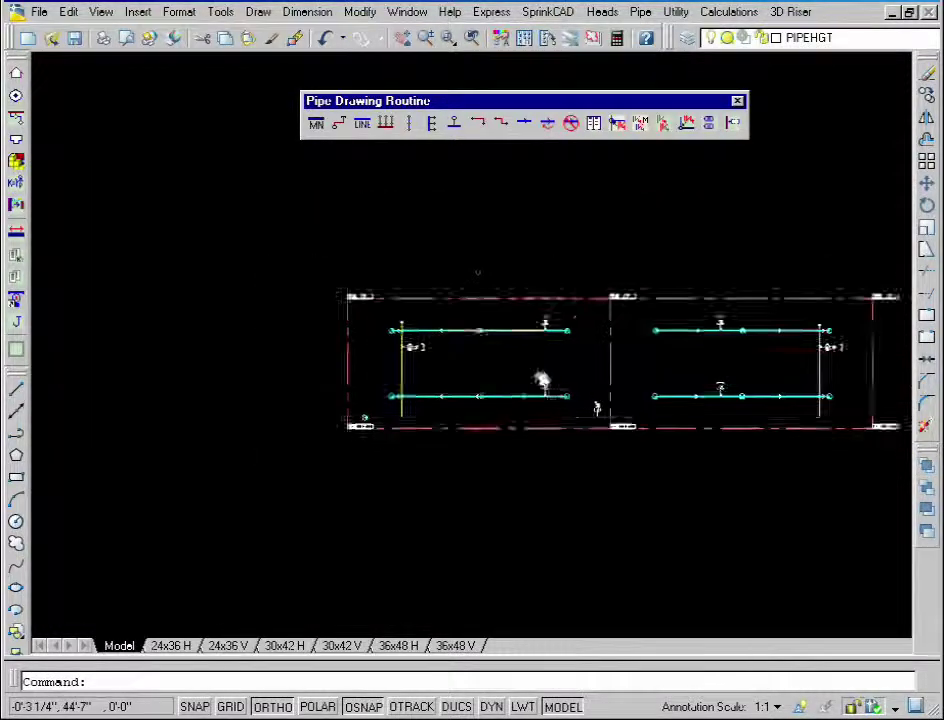
mouse_move(540, 381)
middle_mouse_down()
mouse_move(333, 312)
mouse_move(350, 295)
mouse_move(362, 246)
middle_mouse_up()
left_click(560, 13)
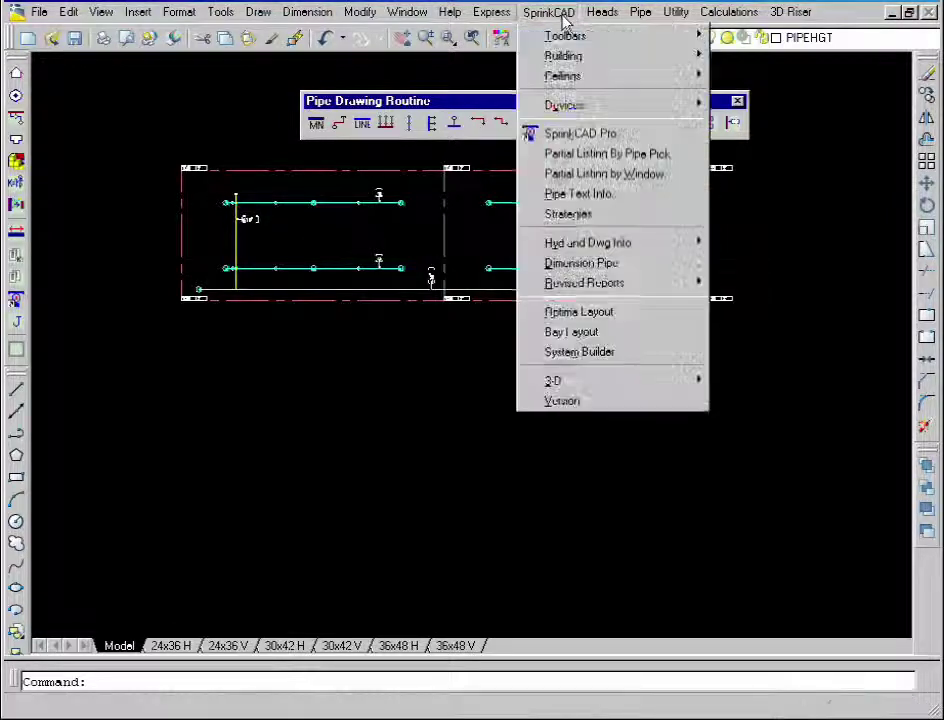
mouse_move(598, 385)
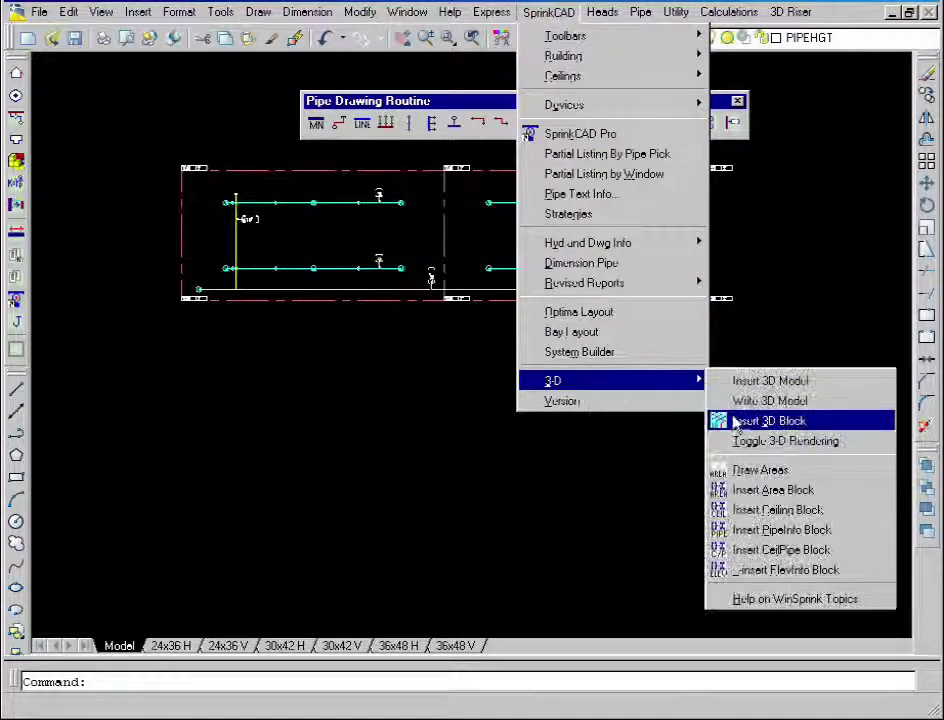
left_click(745, 420)
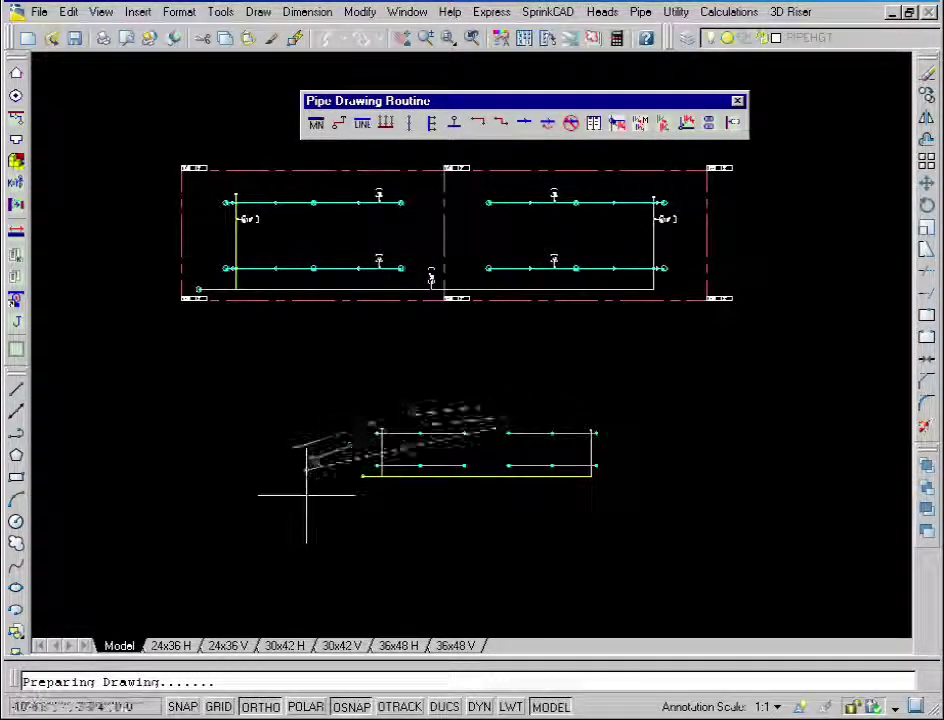
scroll(388, 450, "up", 3)
scroll(392, 438, "up", 2)
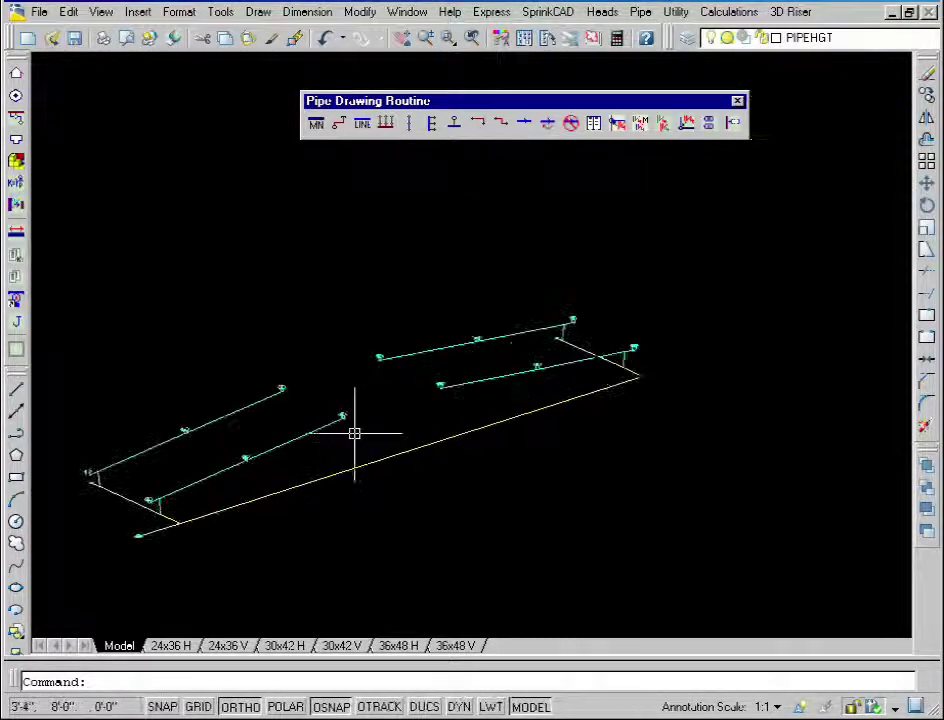
middle_click_drag(354, 432, 438, 356)
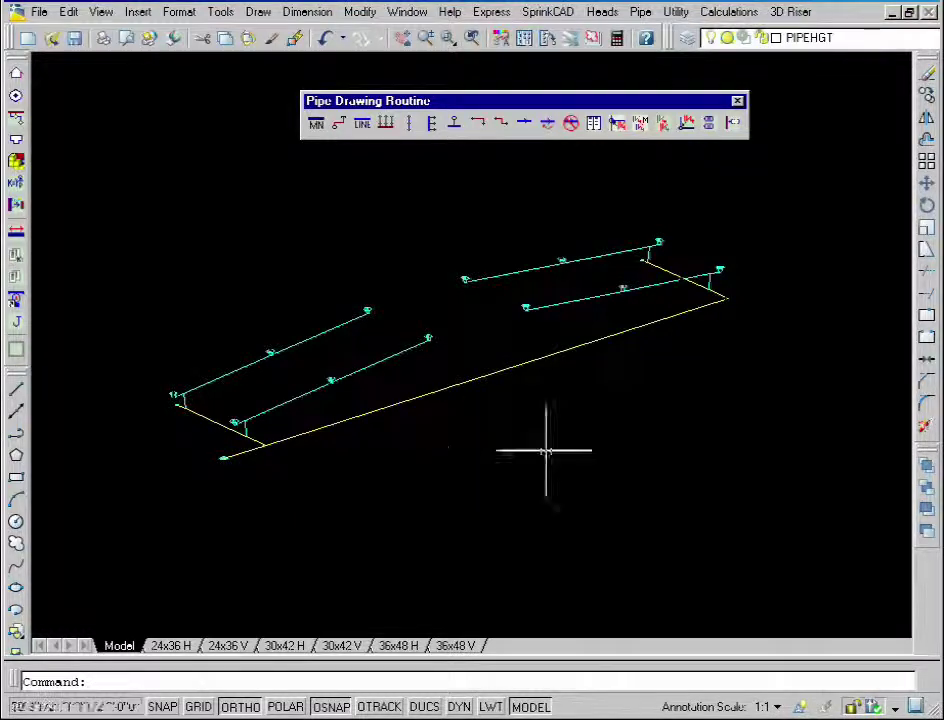
left_click(695, 310)
key("Delete")
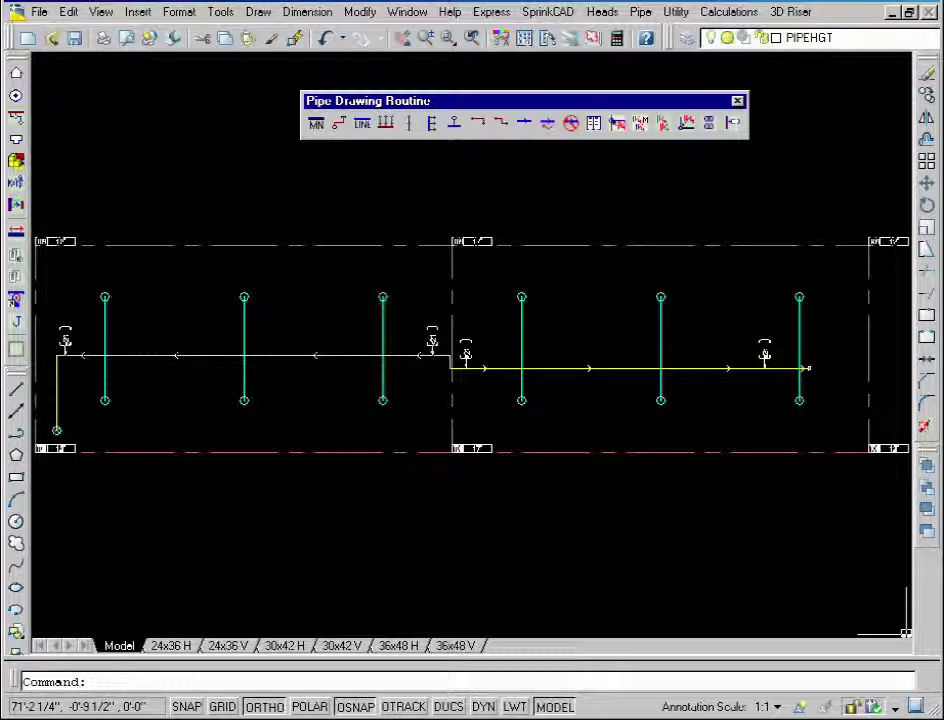
Check the elevation labels and slope arrows on the main in the third layout and insert a 3D block below the plan
scroll(775, 390, "up", 6)
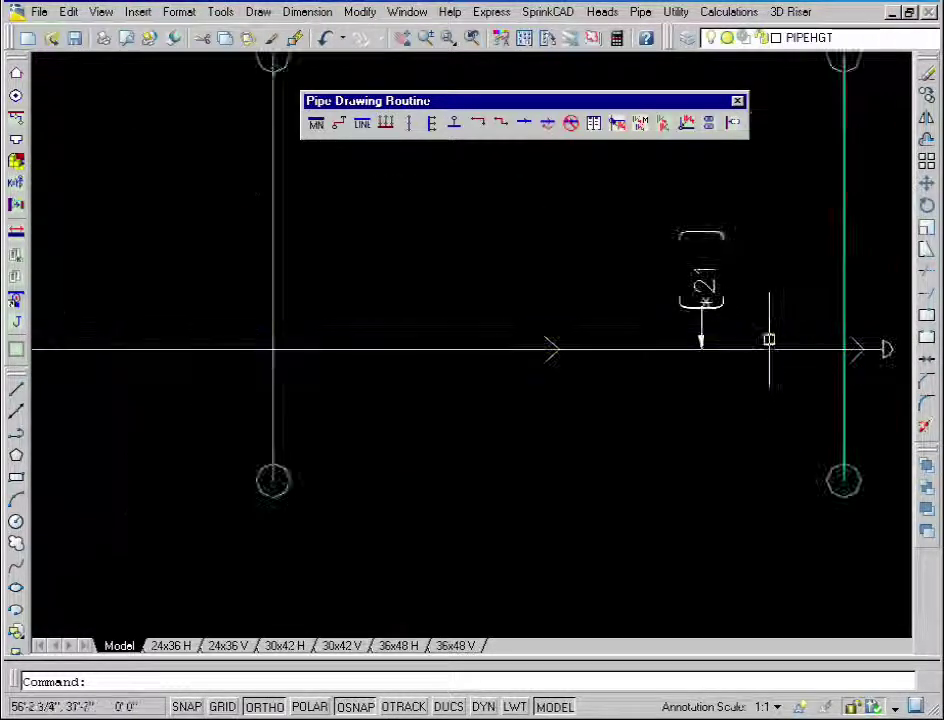
middle_click_drag(769, 340, 617, 438)
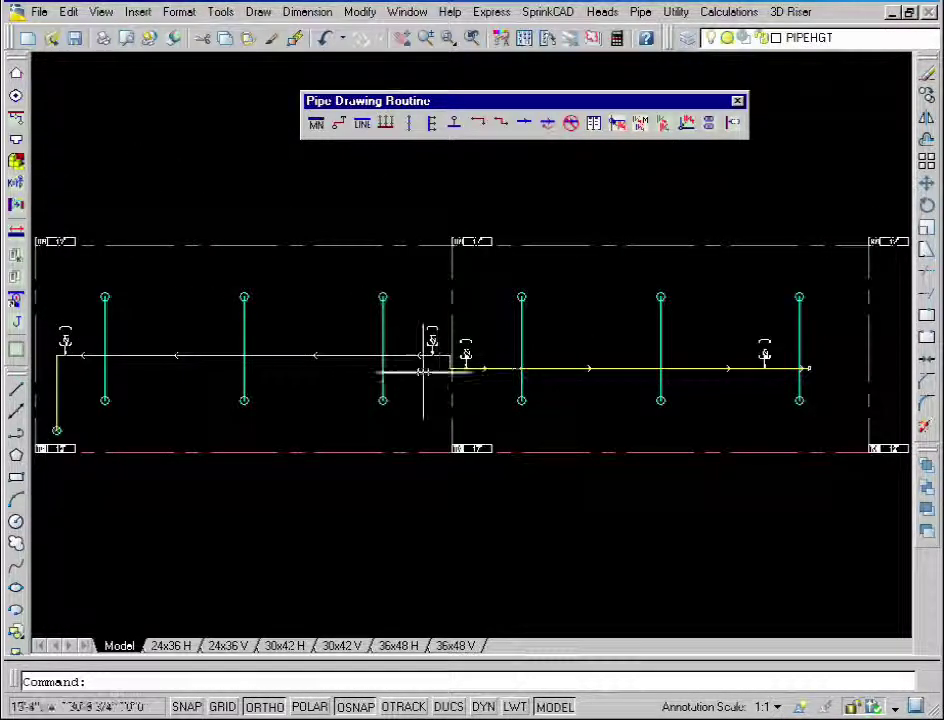
scroll(423, 372, "up", 8)
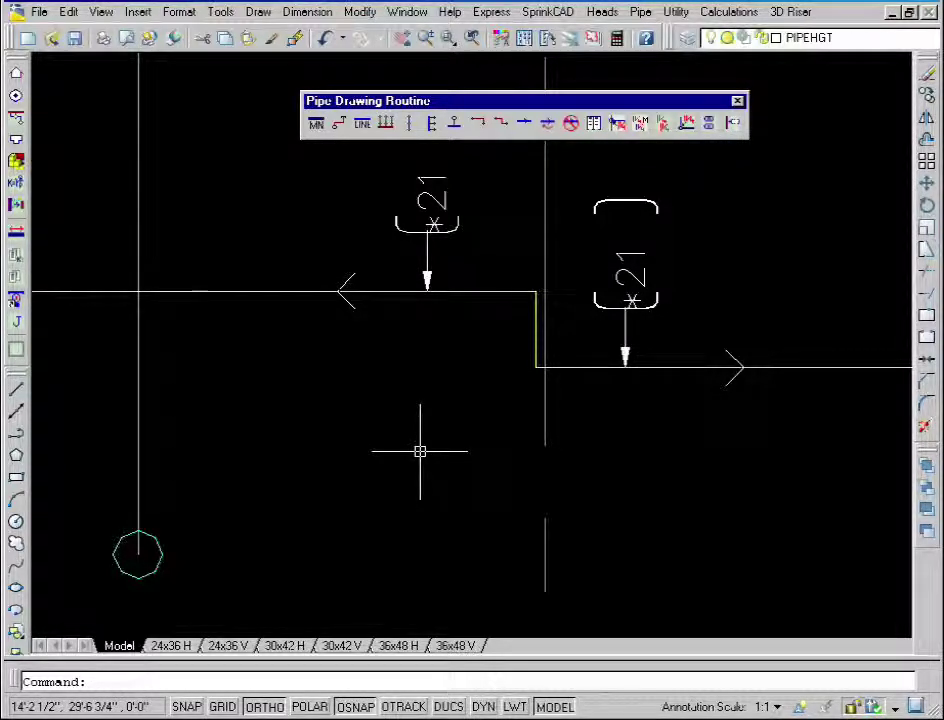
scroll(420, 451, "down", 4)
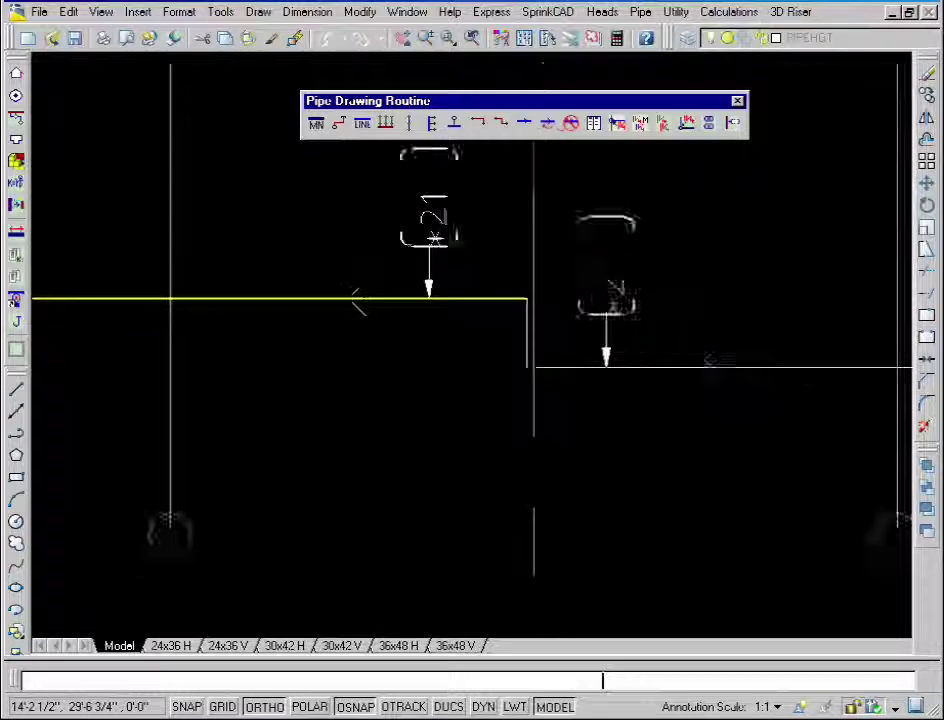
scroll(449, 470, "down", 4)
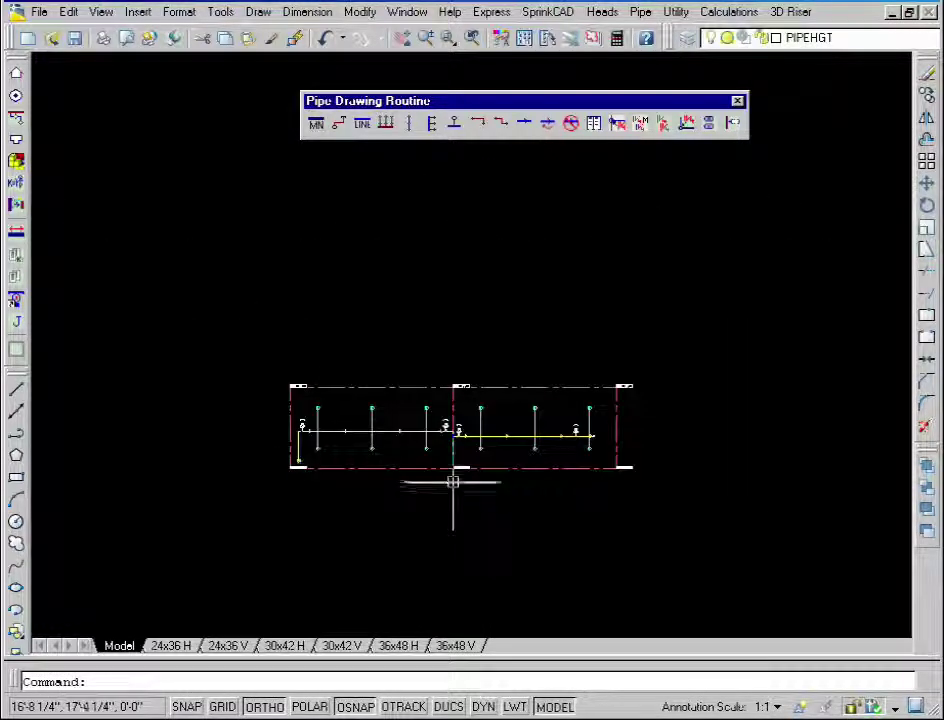
middle_click_drag(451, 482, 457, 288)
left_click(565, 13)
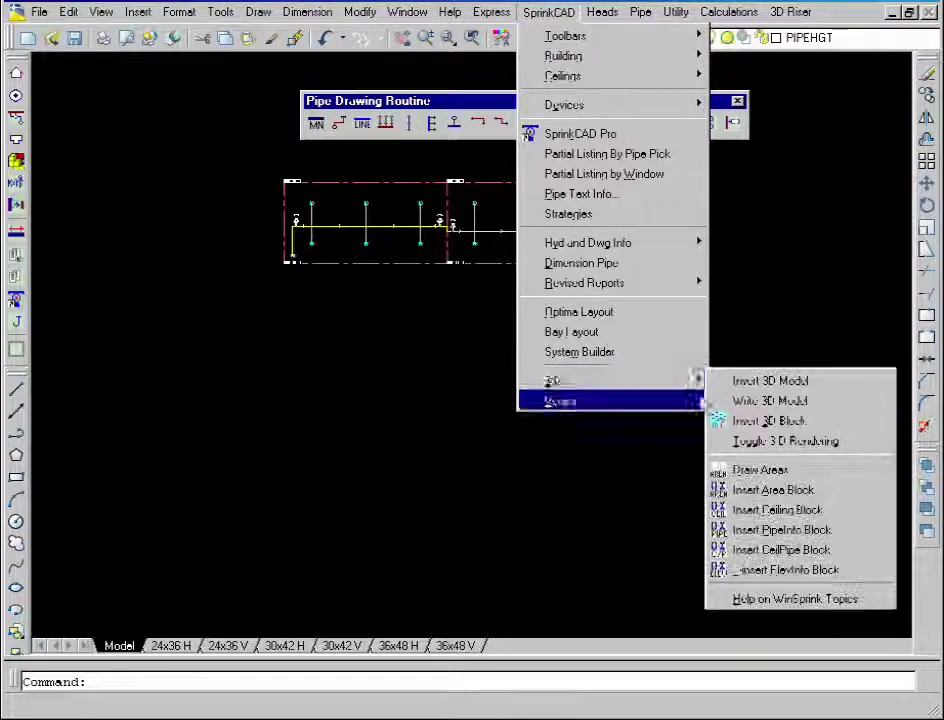
left_click(769, 420)
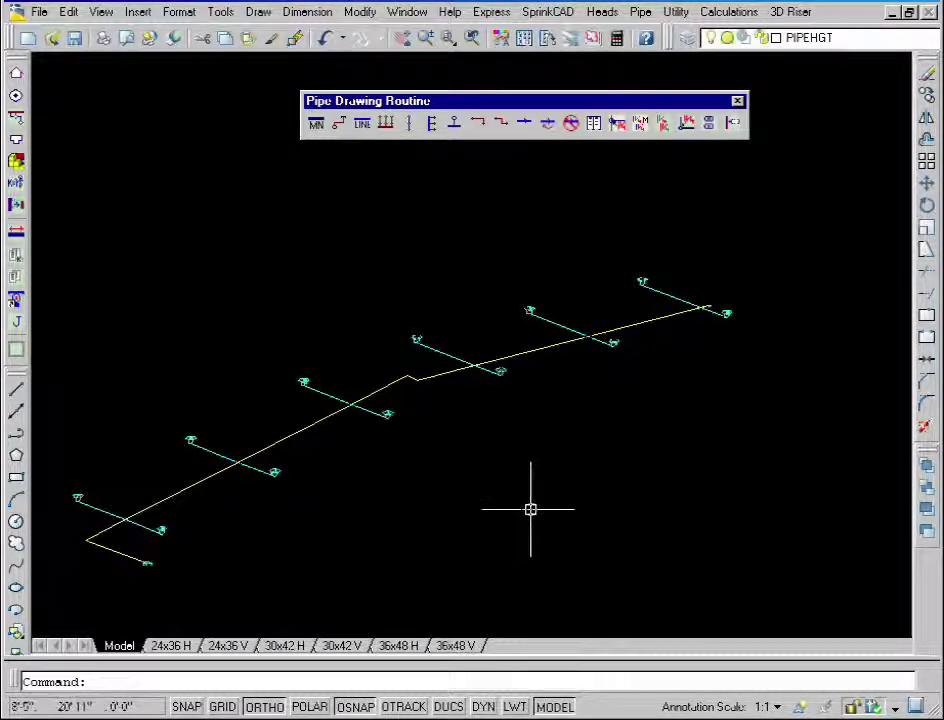
Remove the 3D block of the sloped main and bring the whole plan of the third layout back into view
left_click(716, 327)
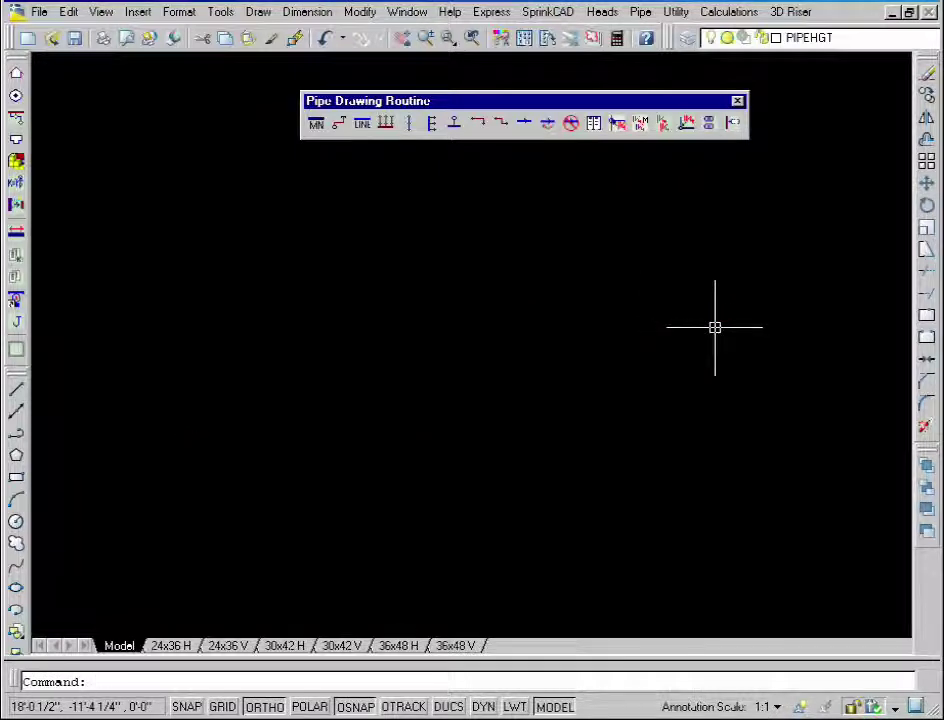
type("z")
key("Return")
type("e")
key("Return")
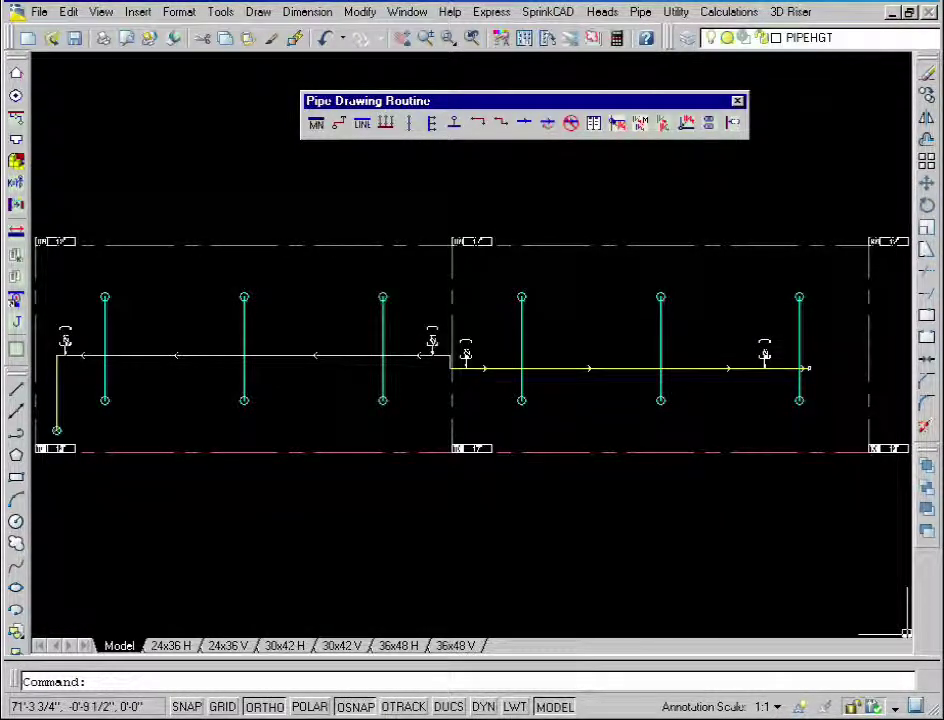
Add pipe rises where each of the six branch lines connects to the sloped main
left_click(640, 13)
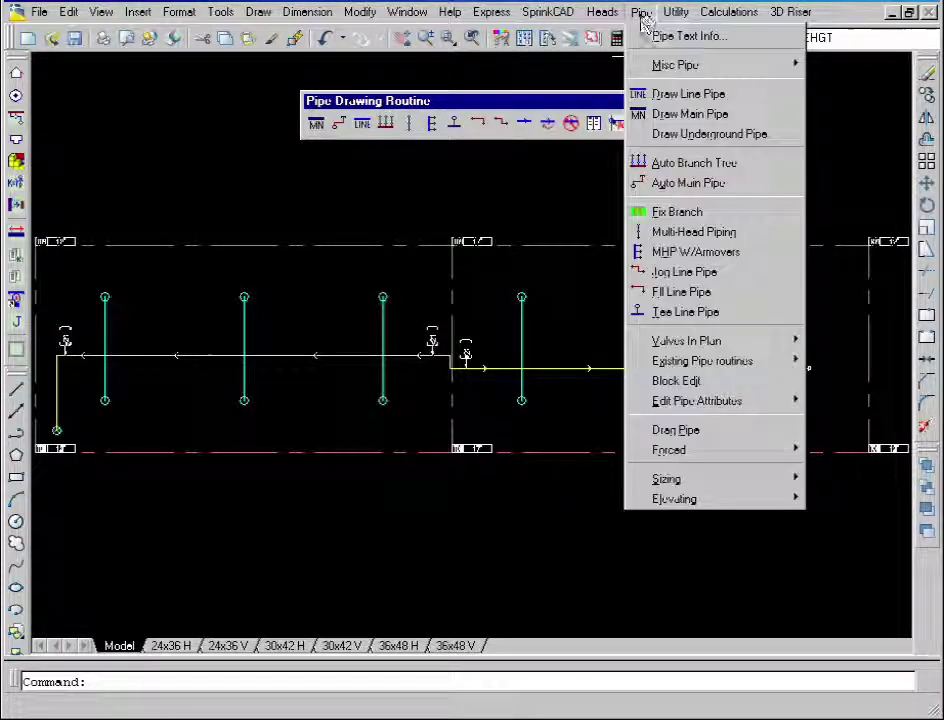
mouse_move(646, 68)
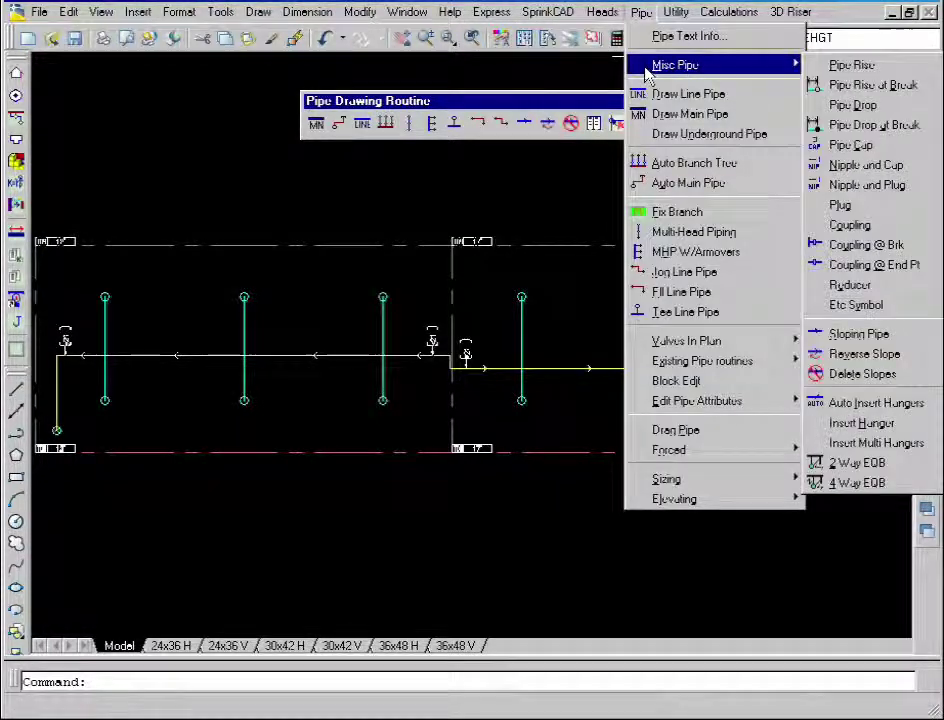
left_click(836, 65)
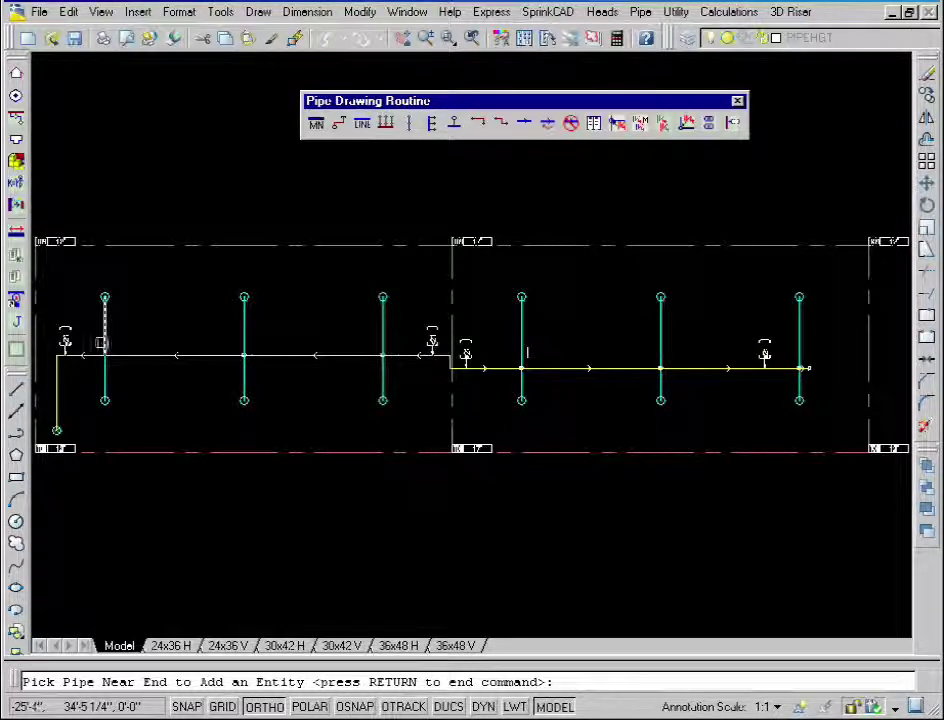
key("Return")
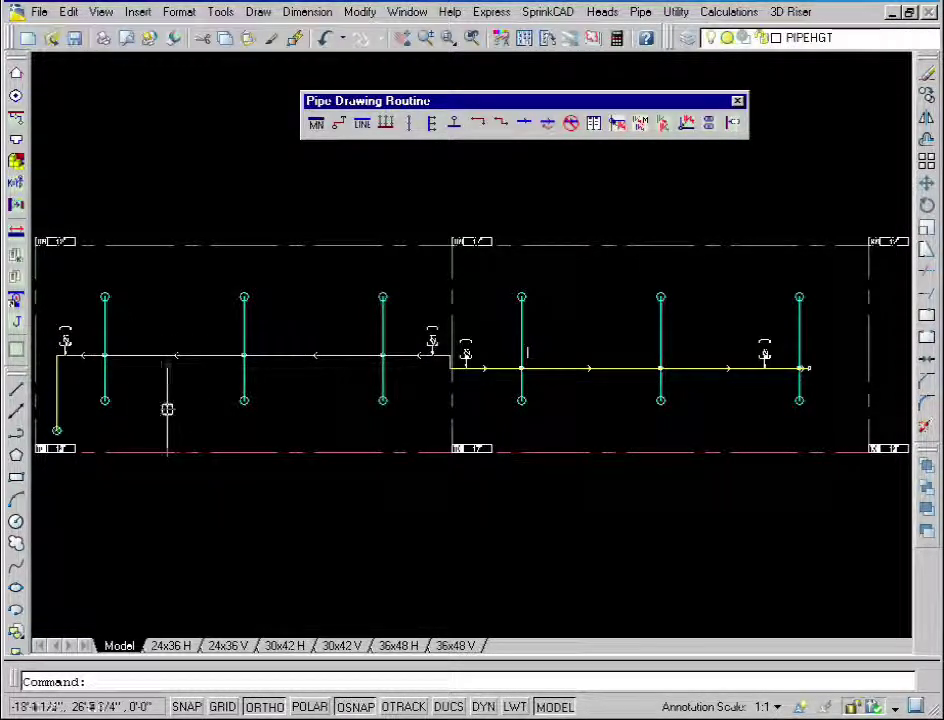
Set the pipe elevation of all six branch lines in the third layout to *9
left_click(708, 122)
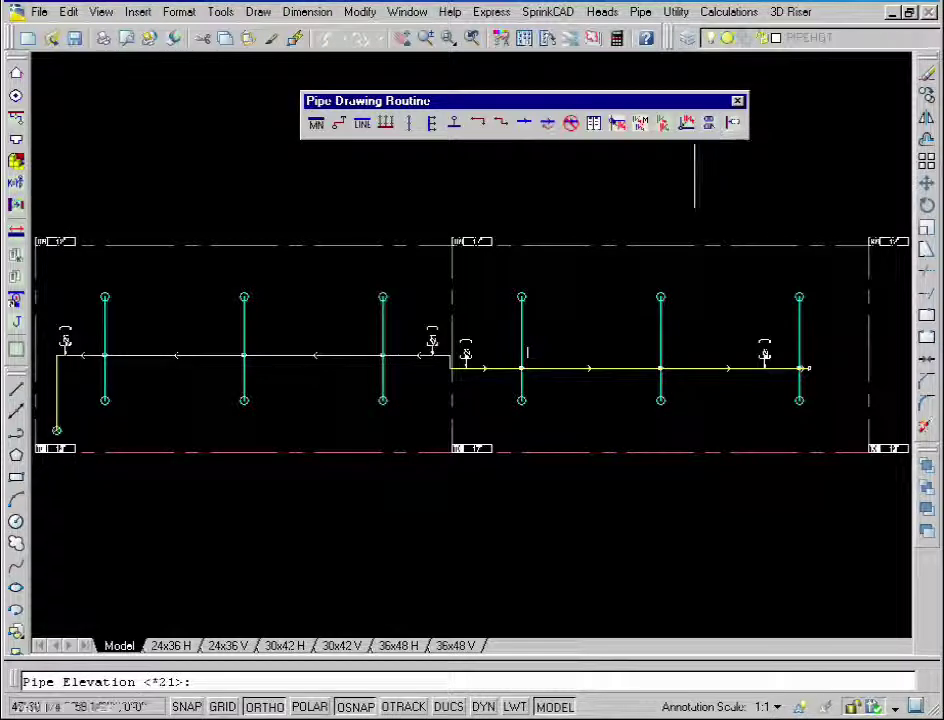
type("*9")
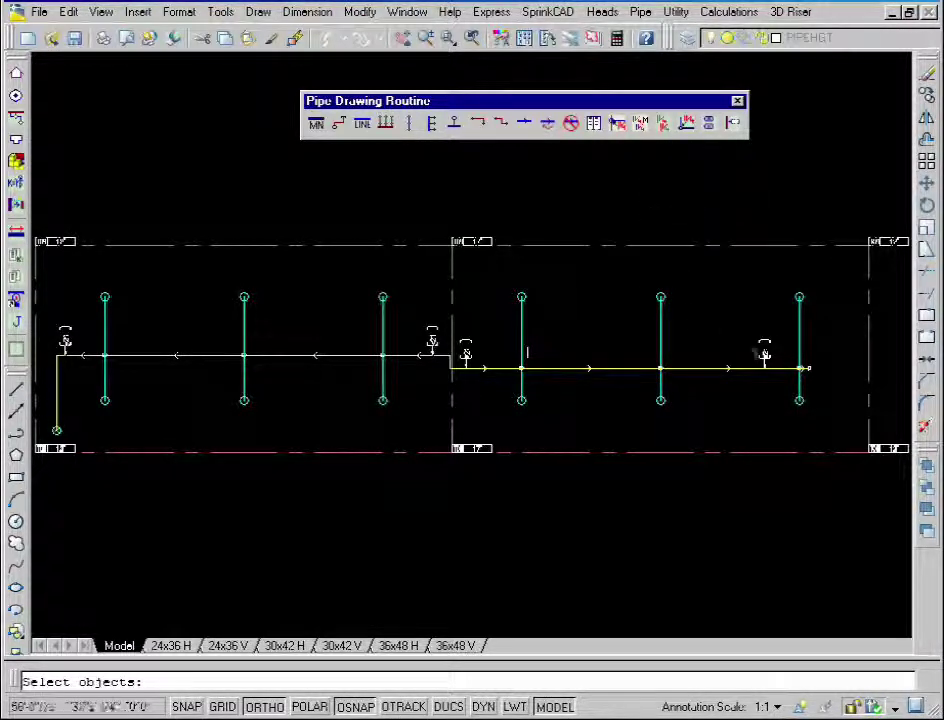
left_click(808, 315)
left_click(486, 317)
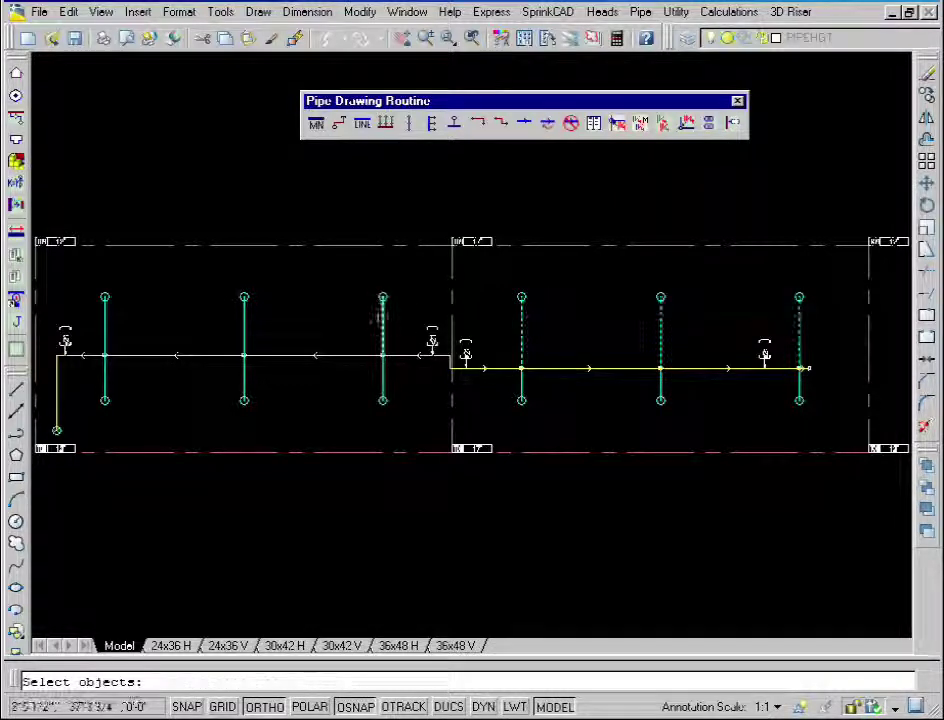
left_click(394, 312)
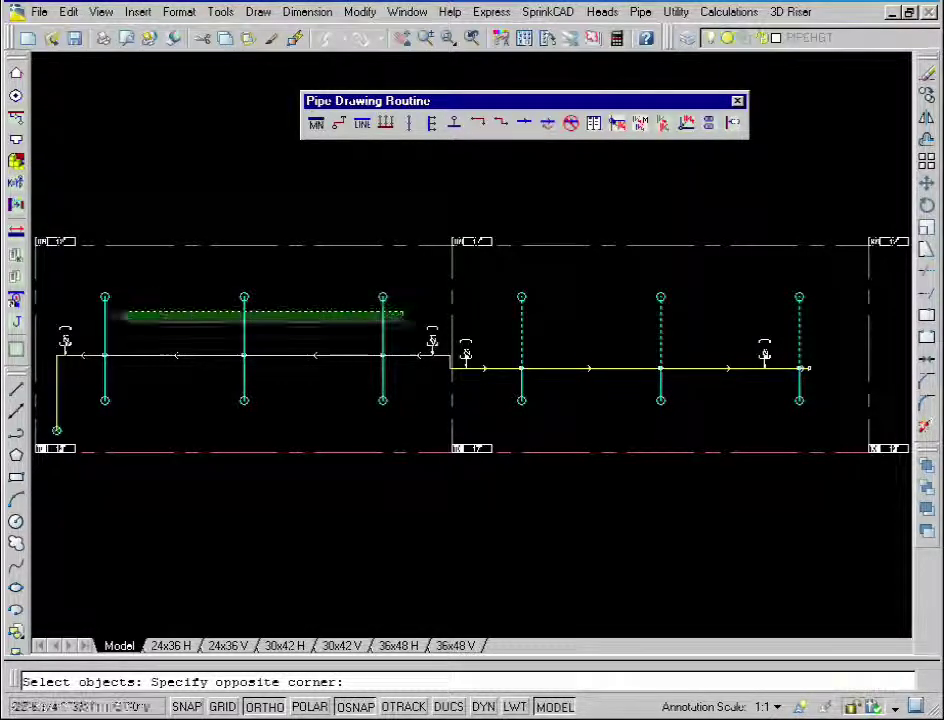
left_click(93, 319)
key("Return")
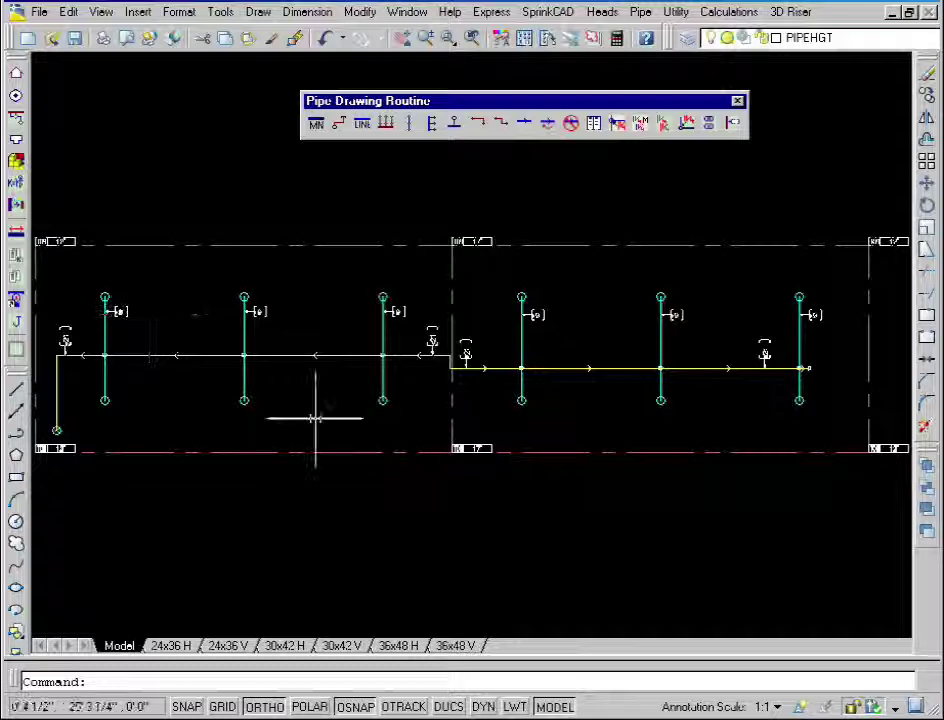
scroll(562, 307, "up", 4)
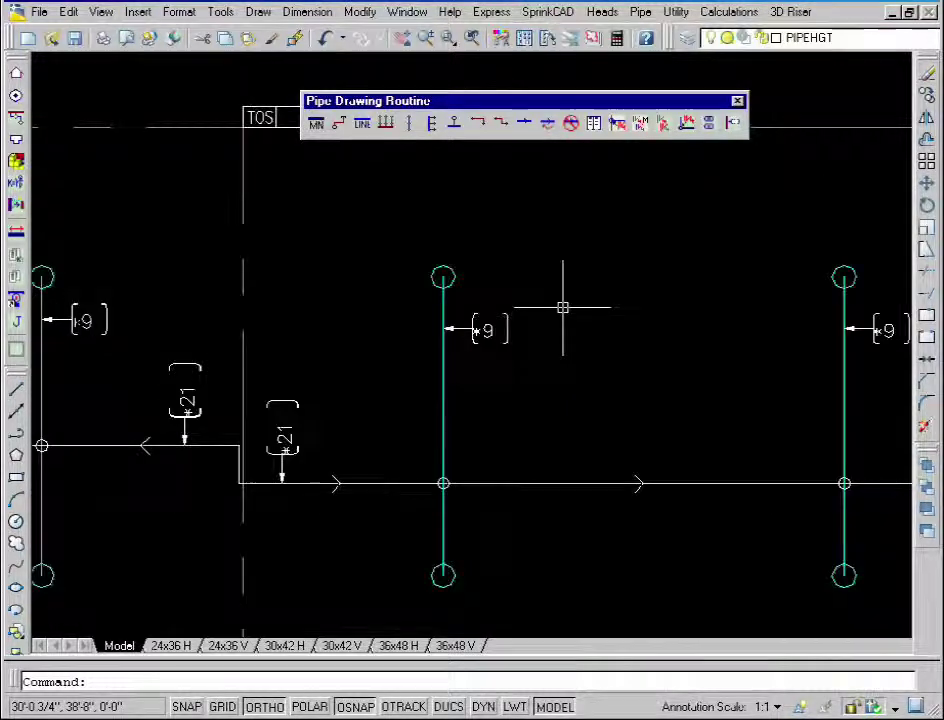
scroll(562, 307, "down", 3)
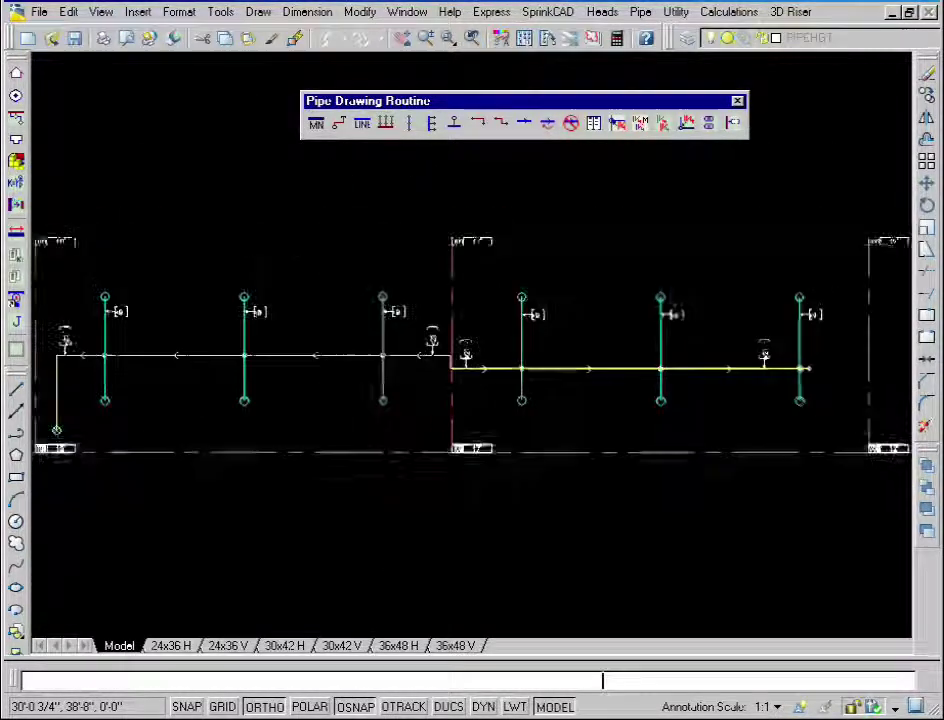
Insert a temporary 3D block below the plan to inspect the branch lines and their rises off the sloped main, and delete it
scroll(600, 460, "down", 2)
mouse_move(590, 492)
middle_mouse_down()
mouse_move(485, 400)
mouse_move(491, 326)
middle_mouse_up()
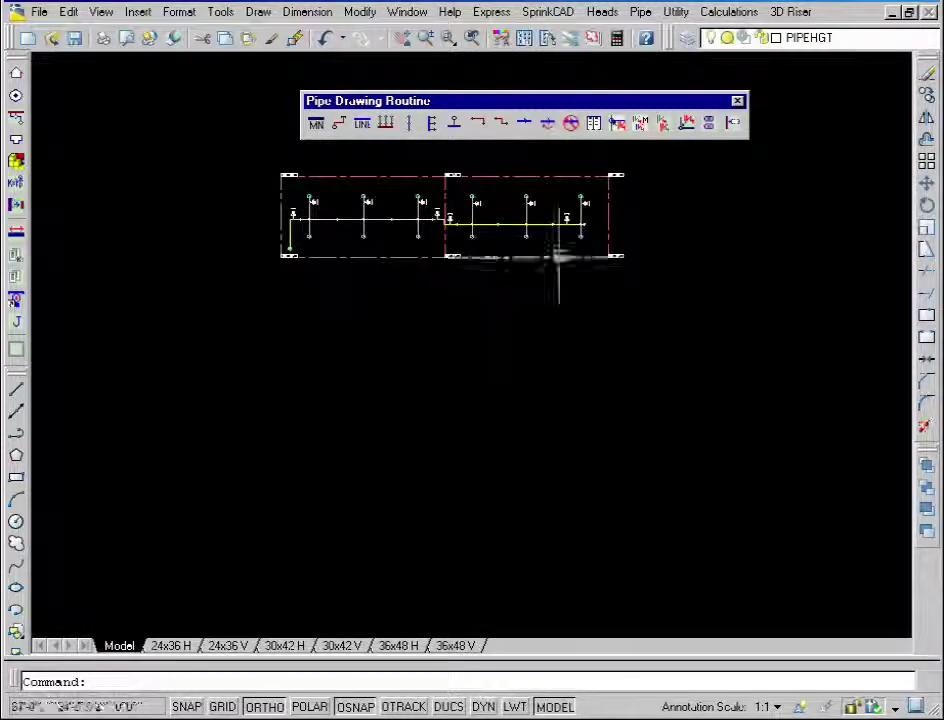
left_click(551, 13)
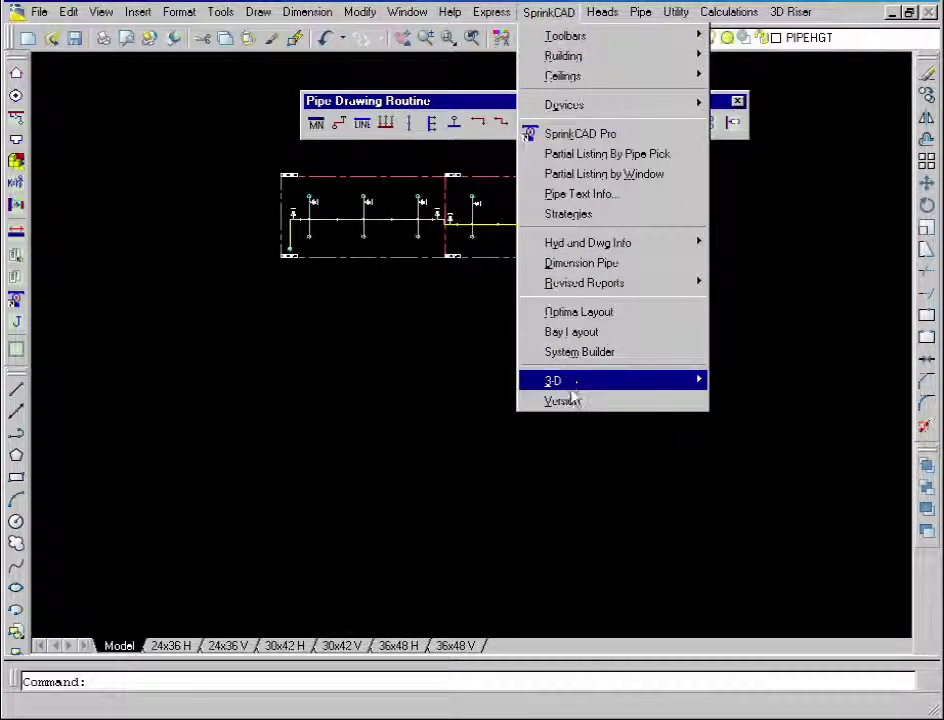
mouse_move(605, 382)
left_click(762, 421)
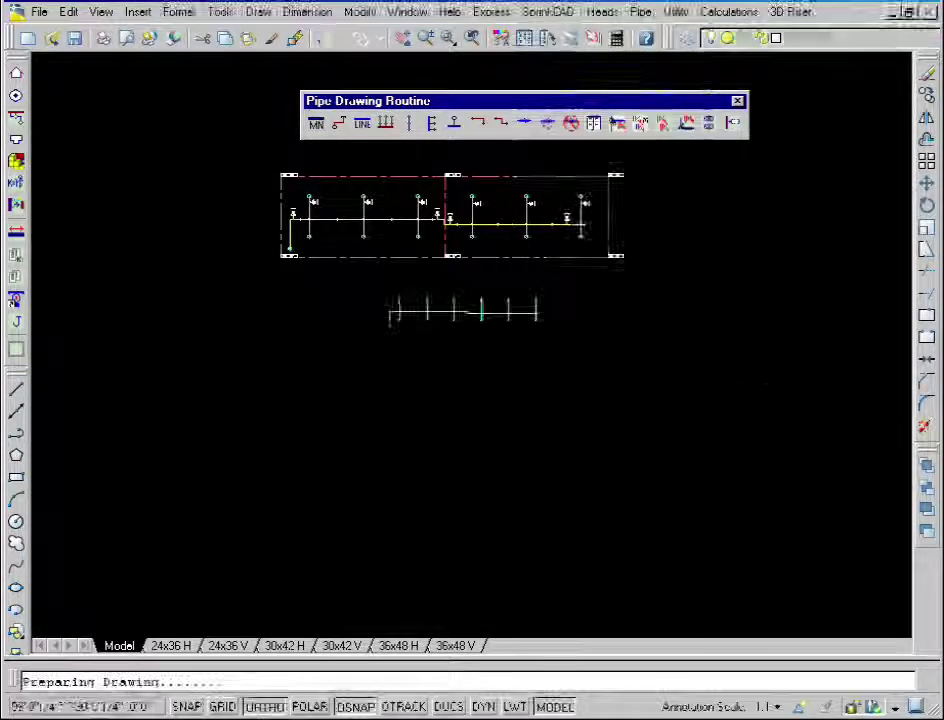
scroll(440, 400, "up", 6)
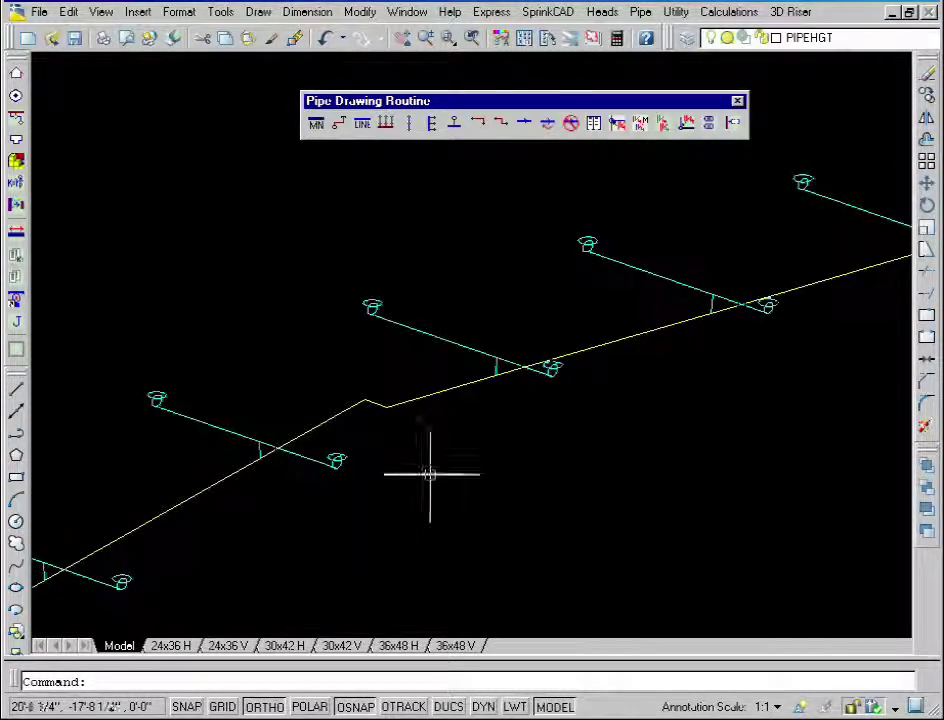
scroll(560, 350, "down", 2)
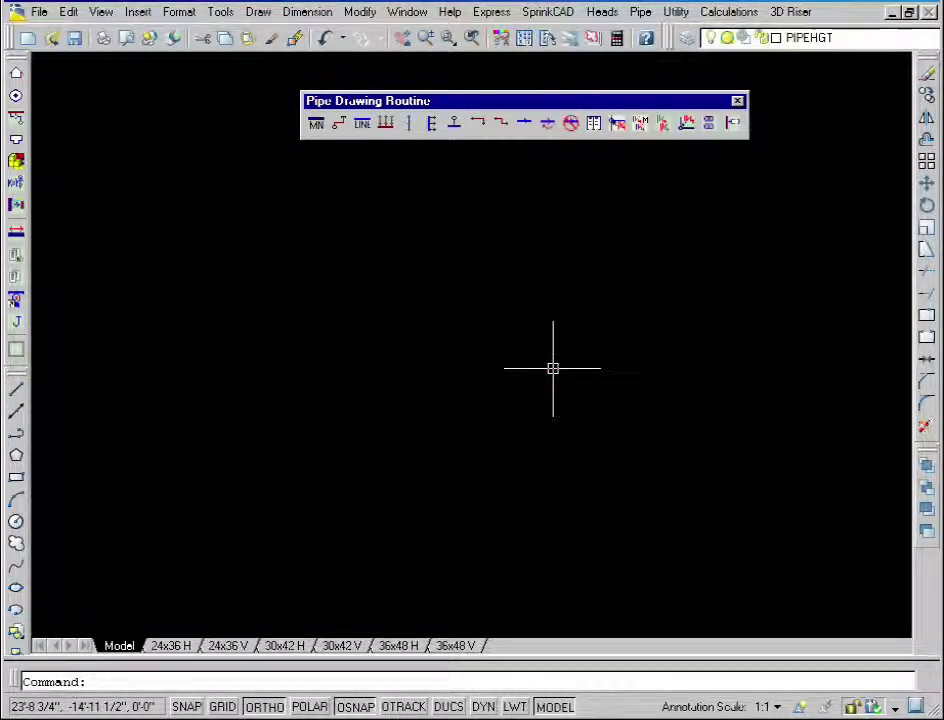
type("z")
key("Return")
type("e")
key("Return")
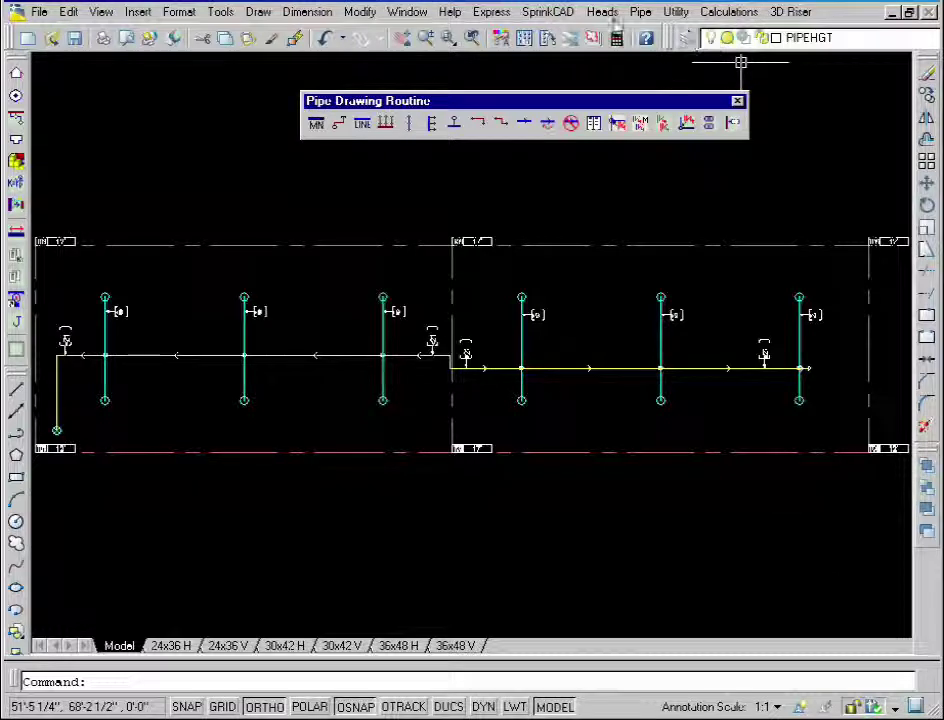
Replace all the sprinkler heads on the six branch lines with the first SPRIG head style
left_click(602, 13)
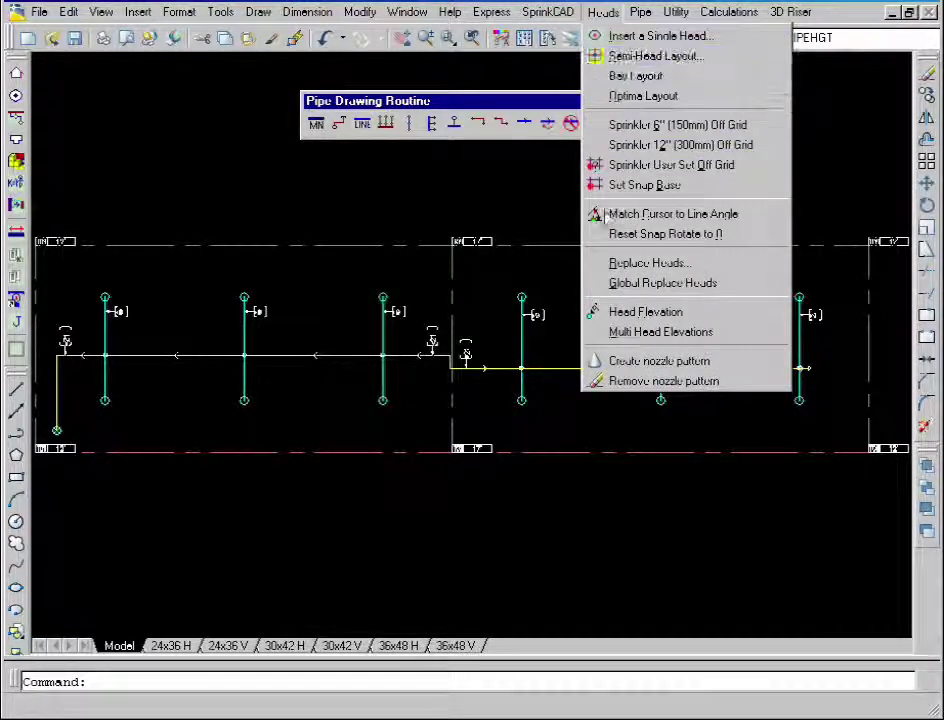
left_click(646, 264)
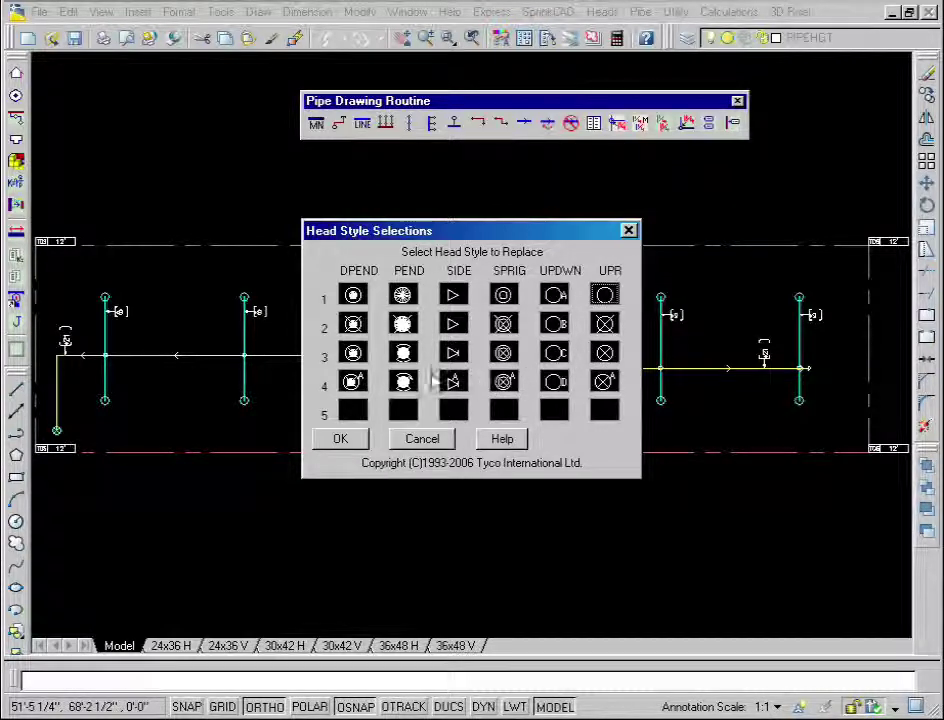
left_click(504, 297)
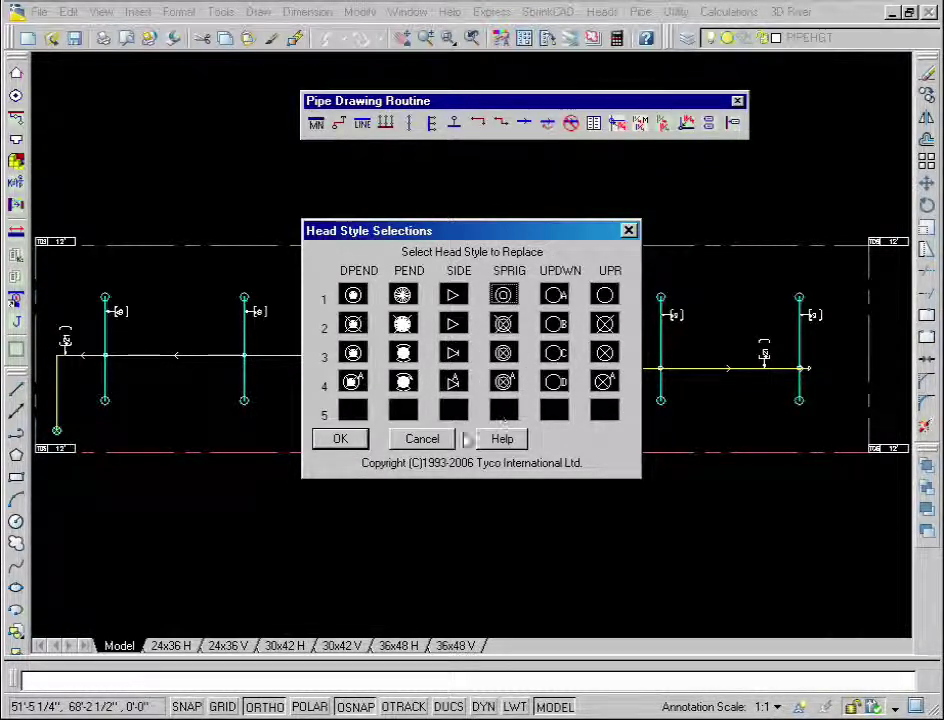
left_click(340, 438)
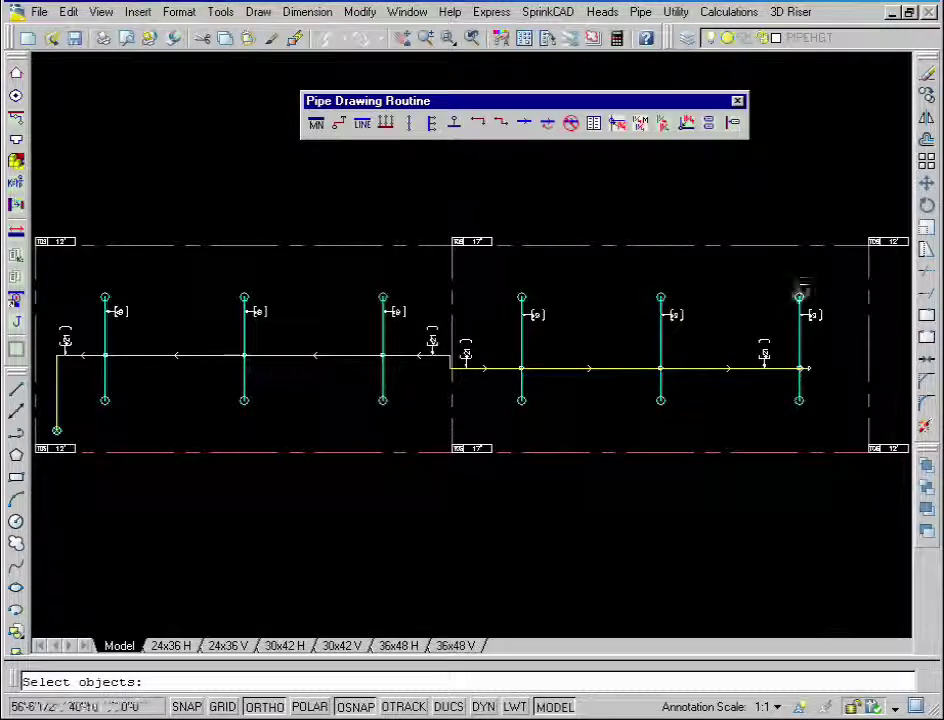
left_click(825, 281)
left_click(86, 423)
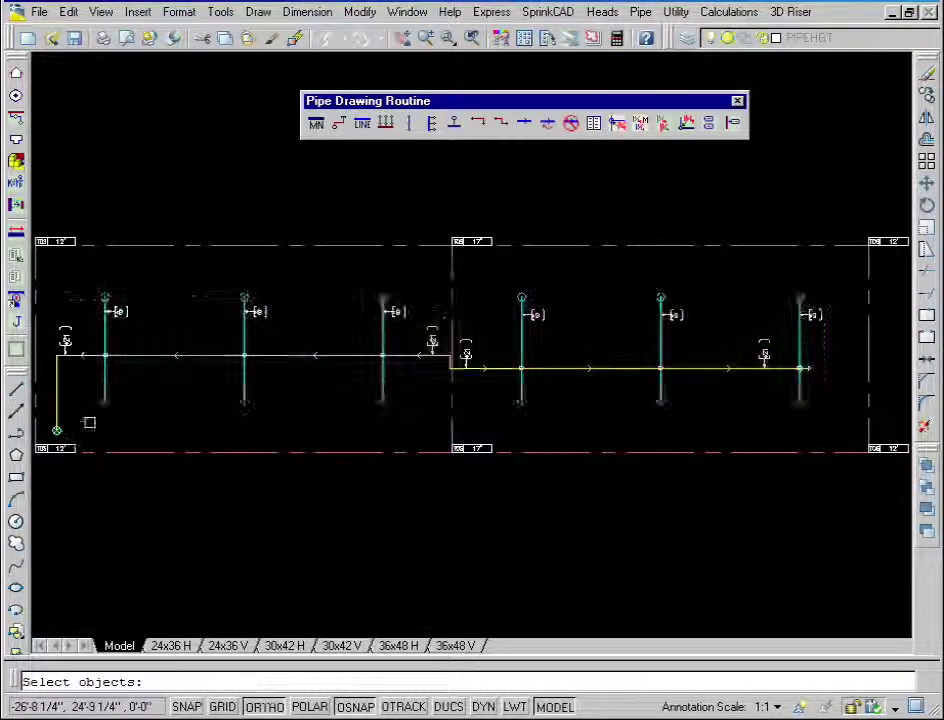
key("Return")
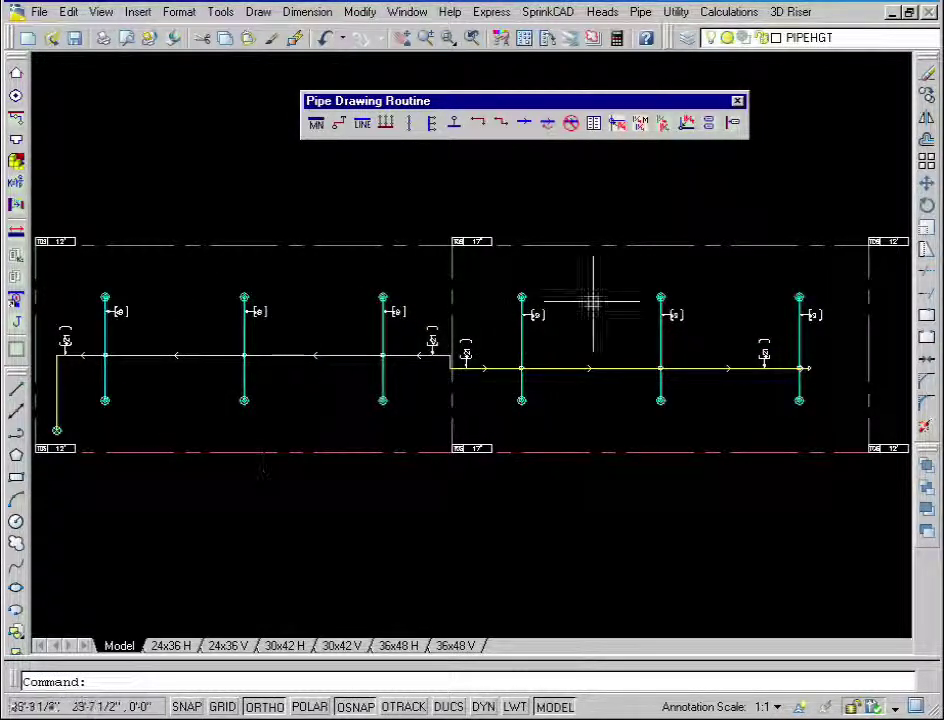
Assign a sprig head elevation of *2 to all the heads on the six branch lines with Multi Head Elevations
left_click(603, 12)
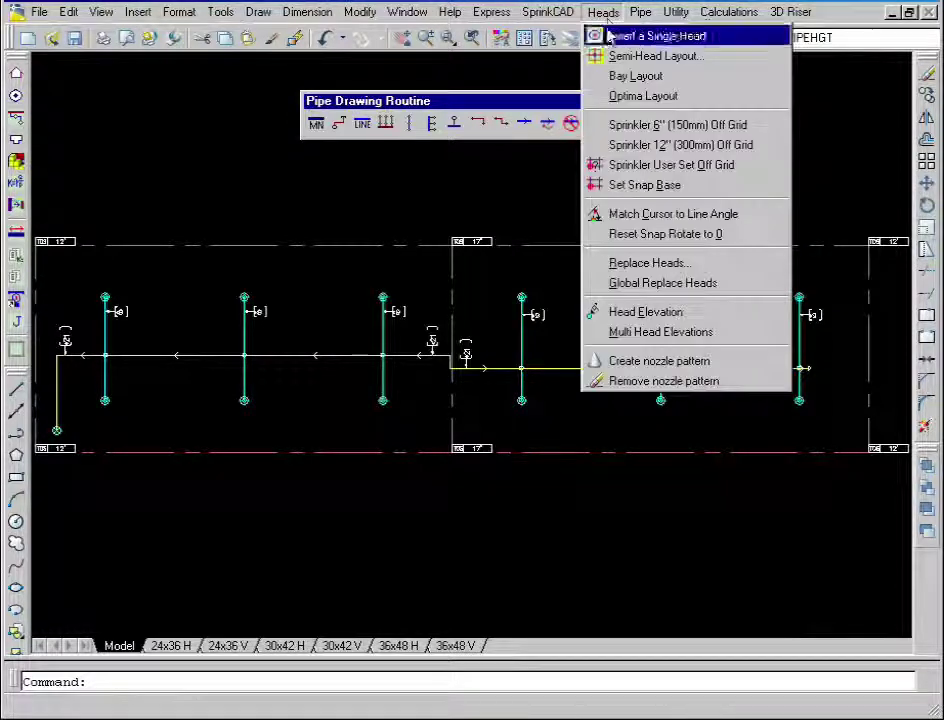
left_click(634, 333)
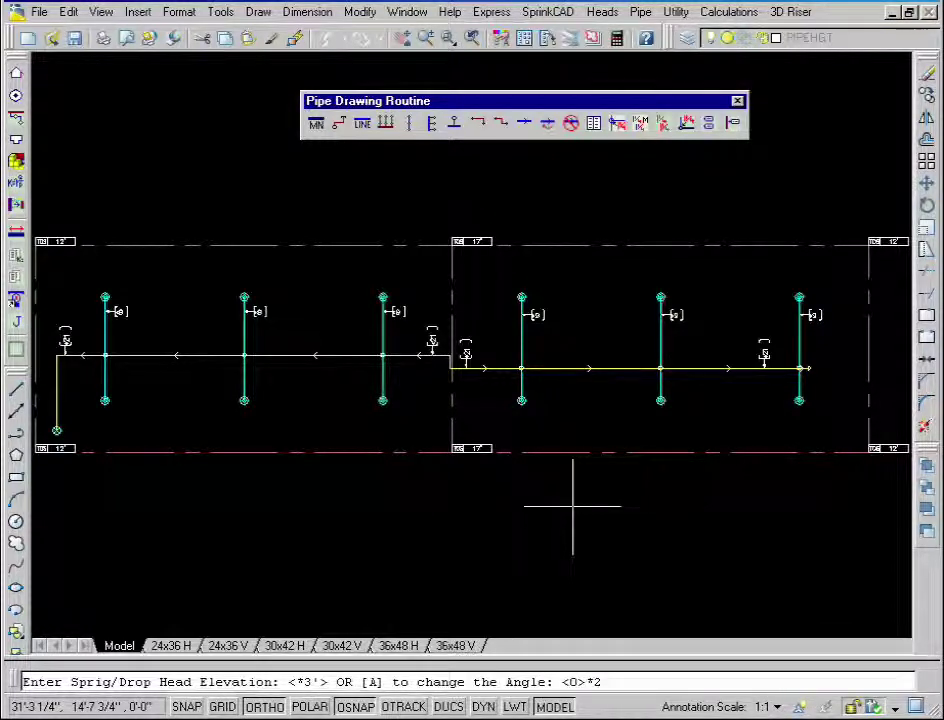
type("2")
key("Return")
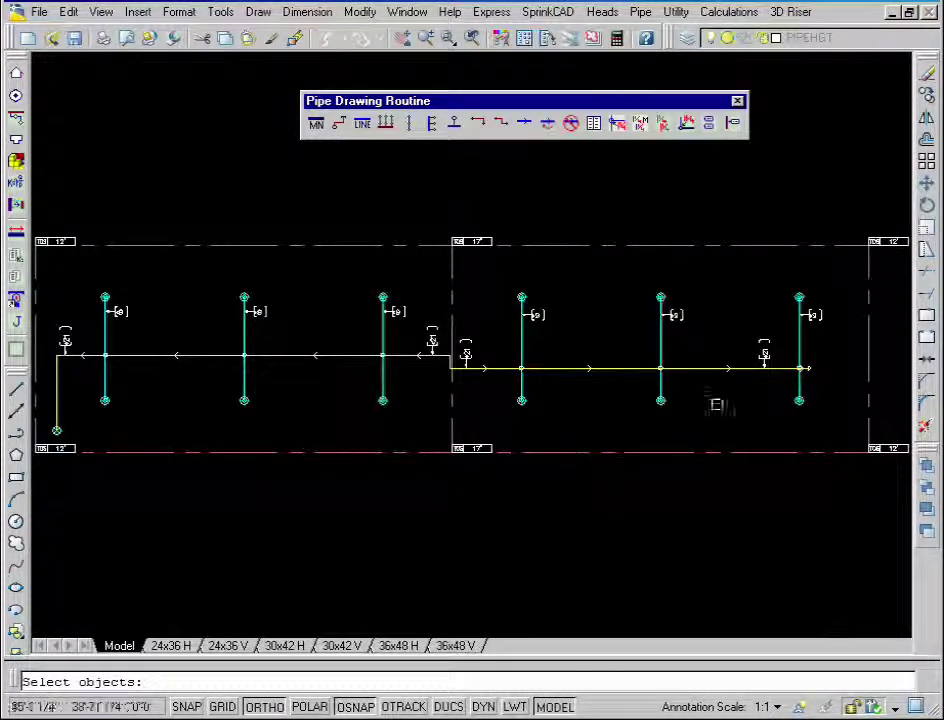
left_click(826, 270)
left_click(106, 424)
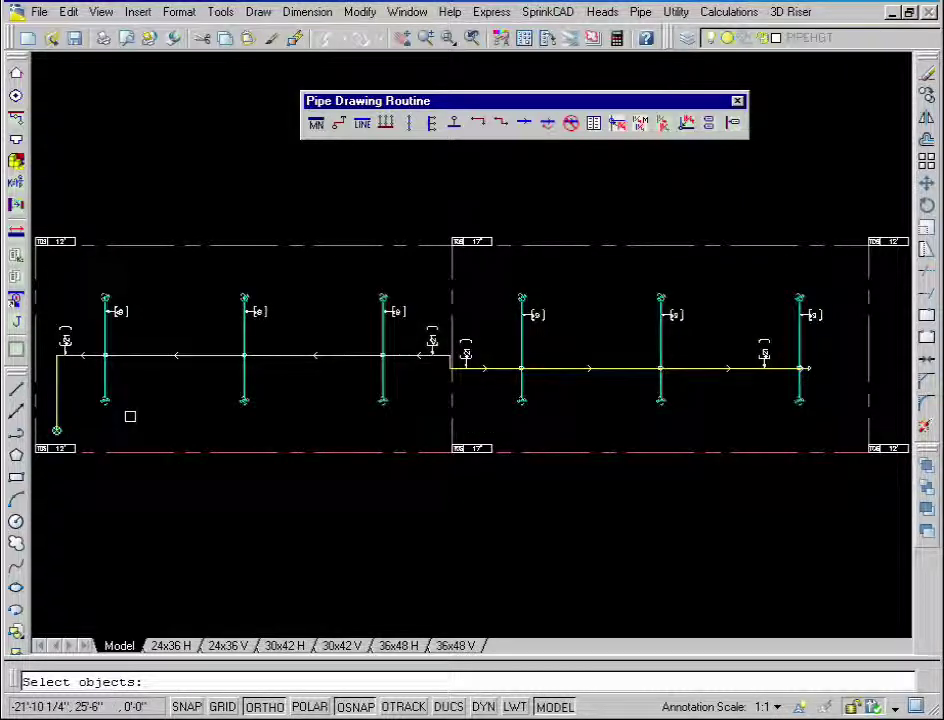
key("Return")
scroll(270, 409, "up", 5)
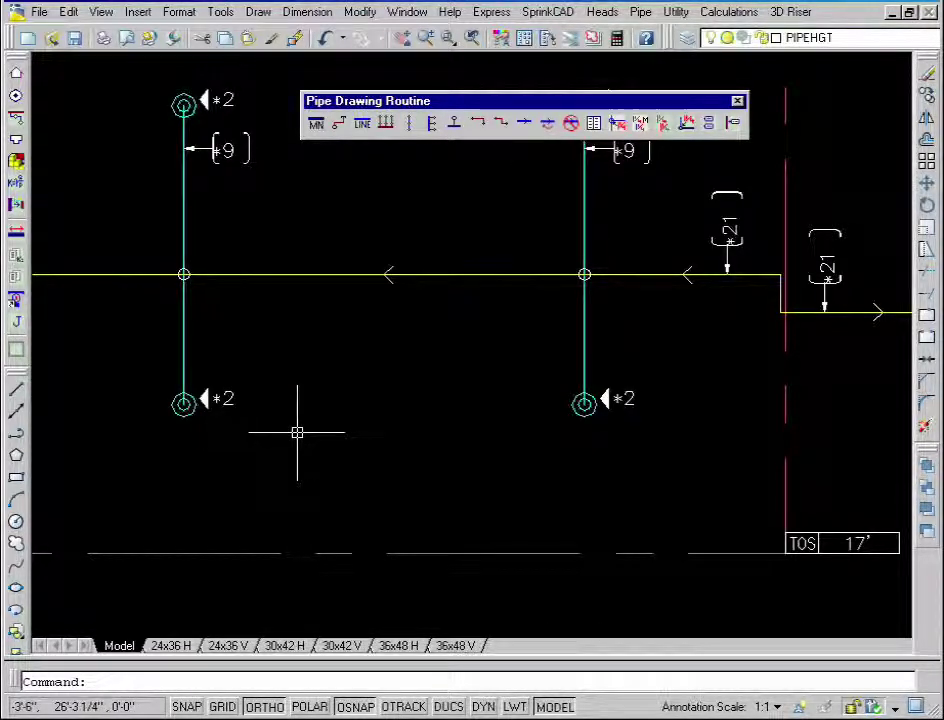
Insert a temporary 3D block below the plan to inspect the sprigs on the branch lines, and delete it
scroll(386, 475, "down", 7)
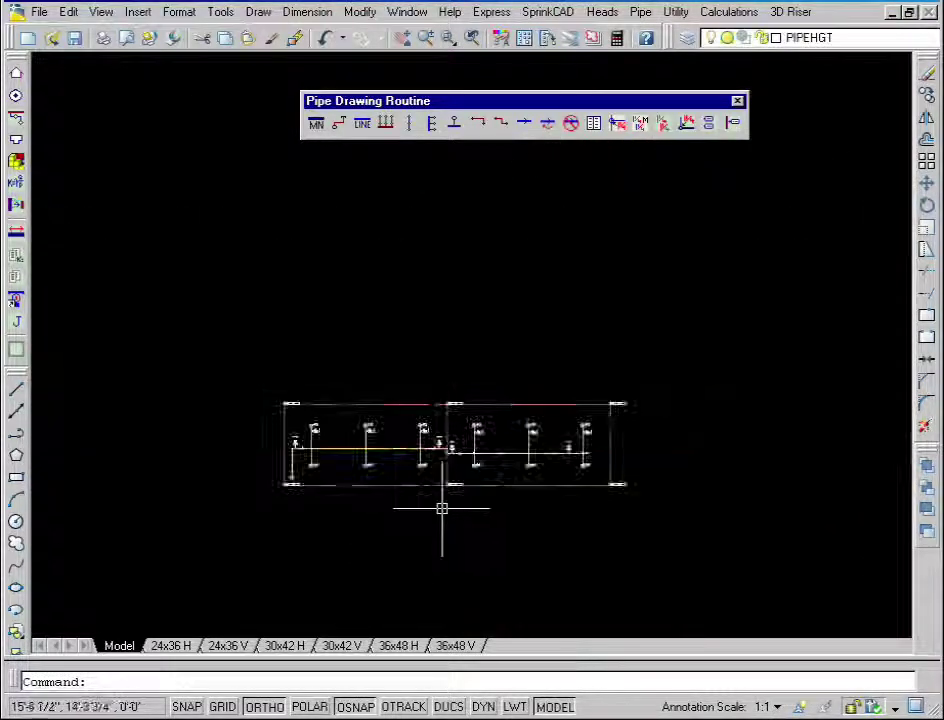
middle_click_drag(441, 508, 432, 295)
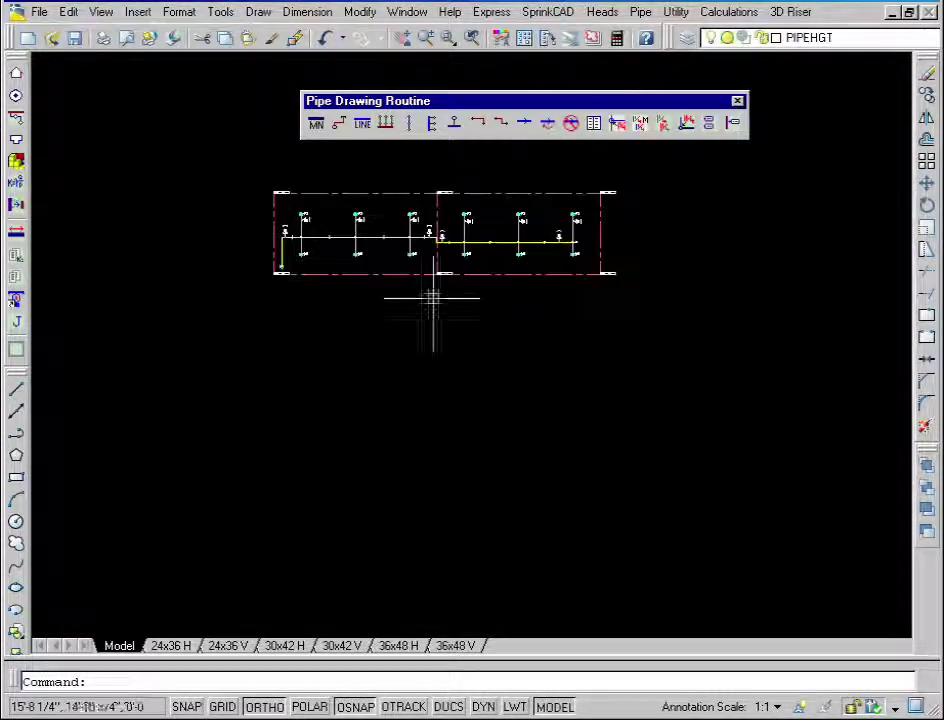
left_click(564, 17)
mouse_move(588, 382)
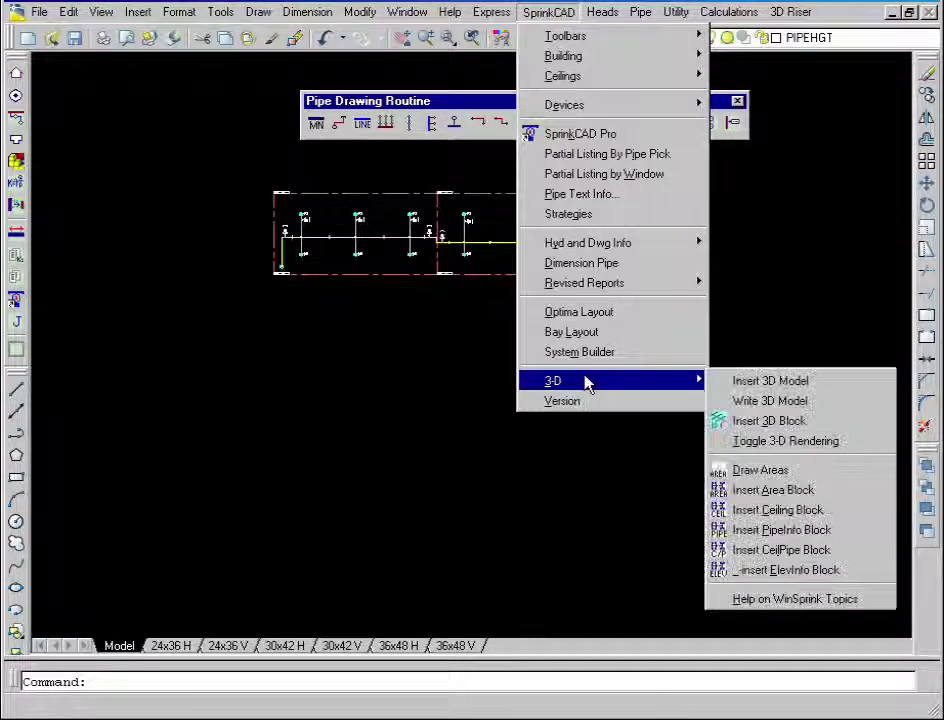
left_click(716, 421)
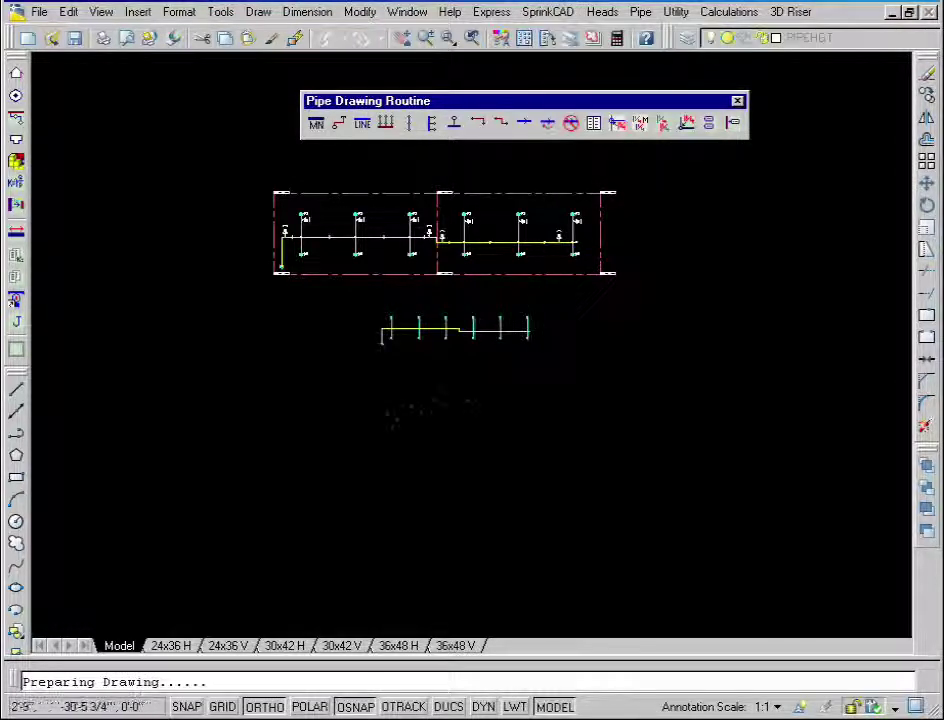
scroll(440, 400, "up", 10)
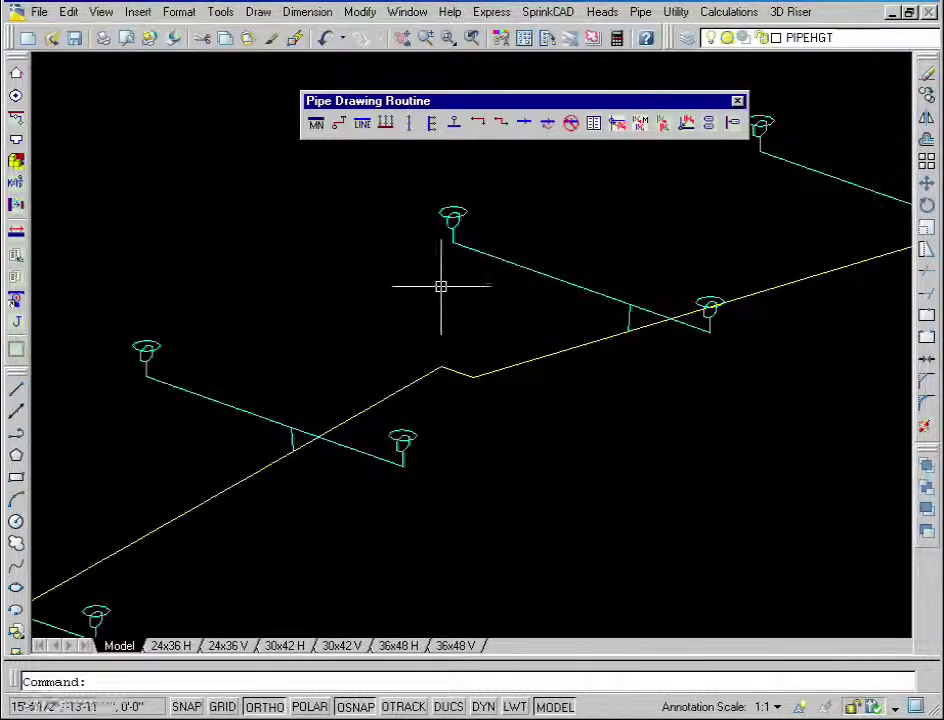
left_click(535, 281)
key("Delete")
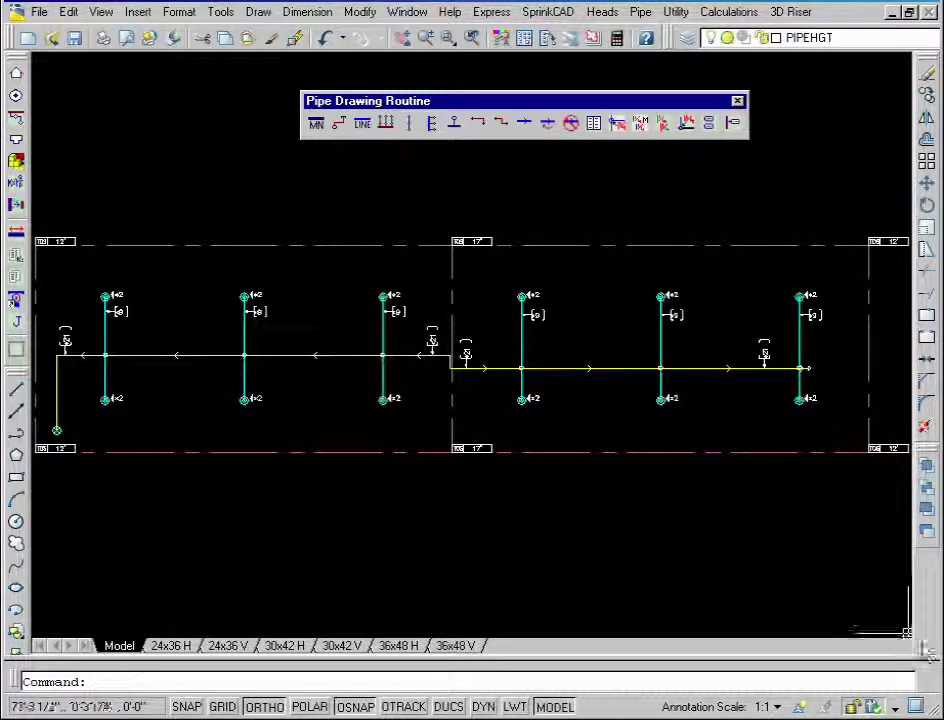
Draw a second TOS ridge line just left of the existing 17' ridge, spanning from the lower building edge perpendicular to the upper one
scroll(489, 340, "up", 3)
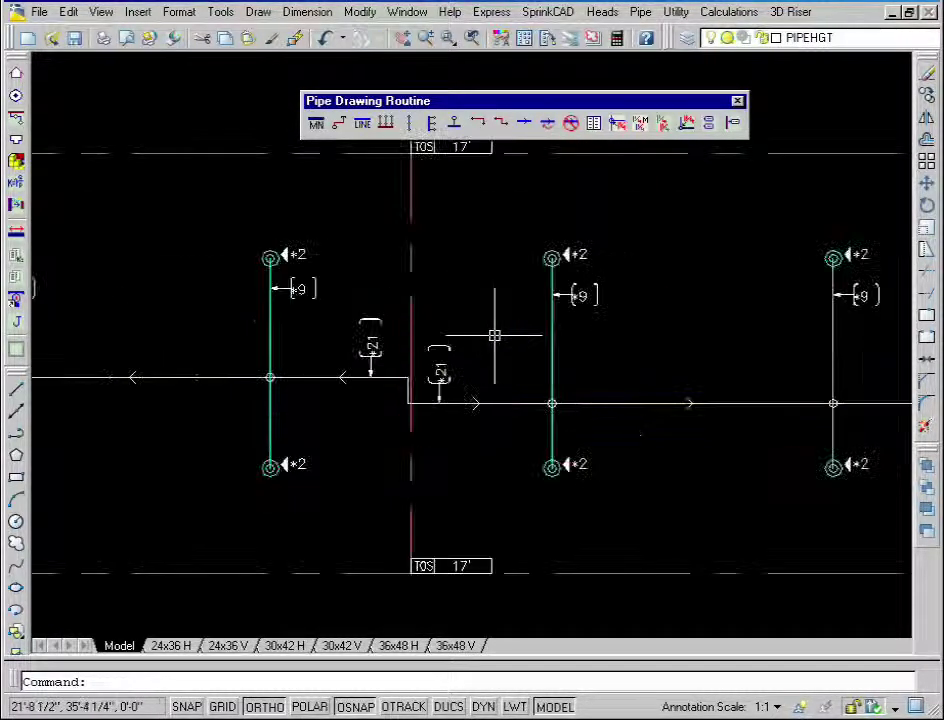
middle_click_drag(493, 333, 465, 372)
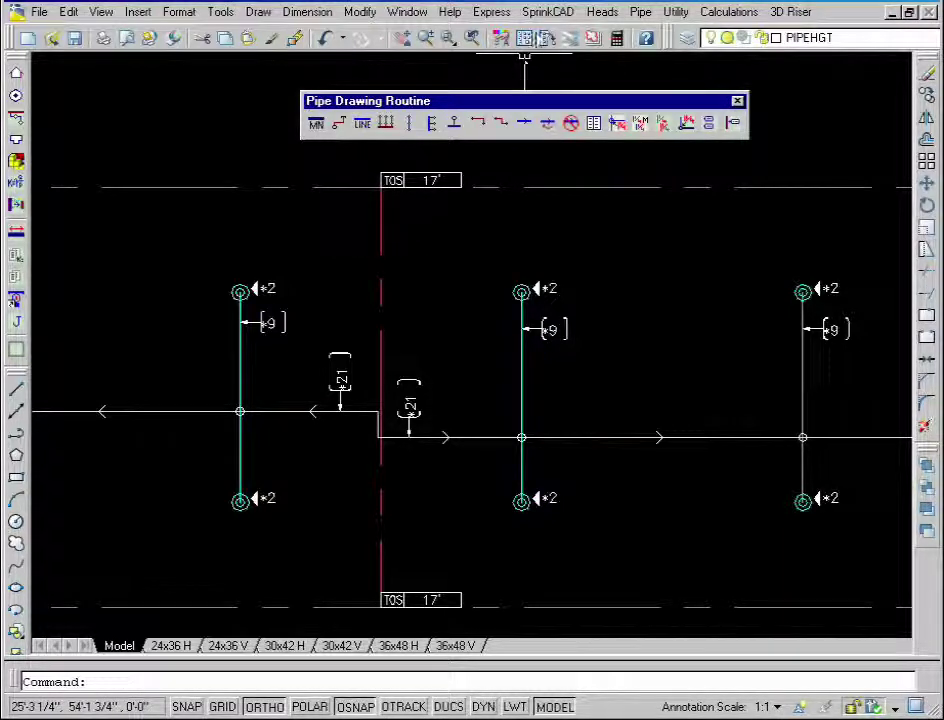
left_click(549, 12)
mouse_move(552, 57)
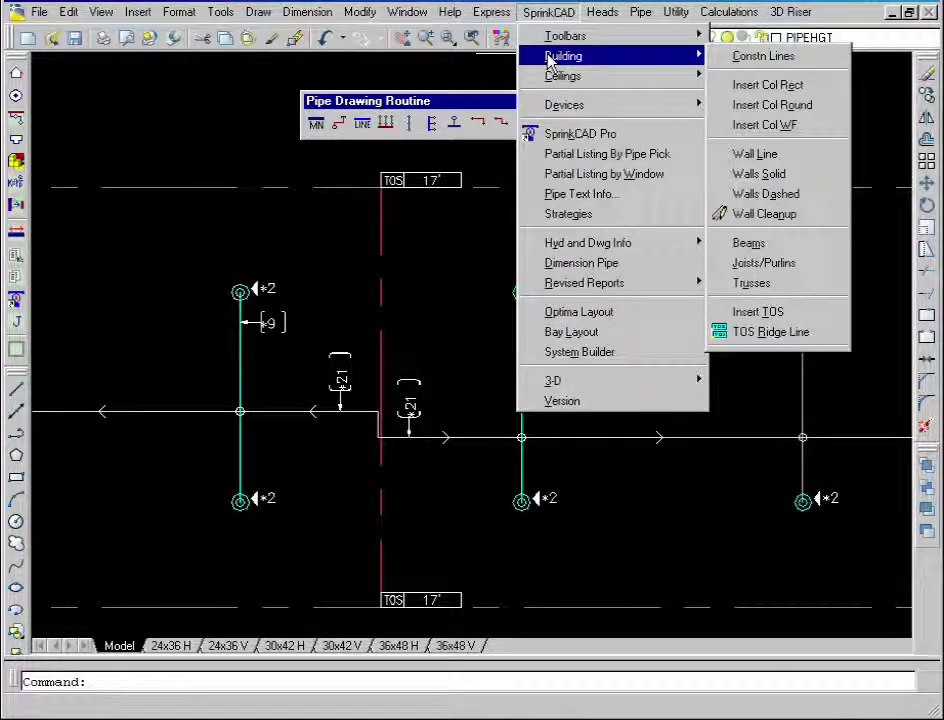
left_click(762, 333)
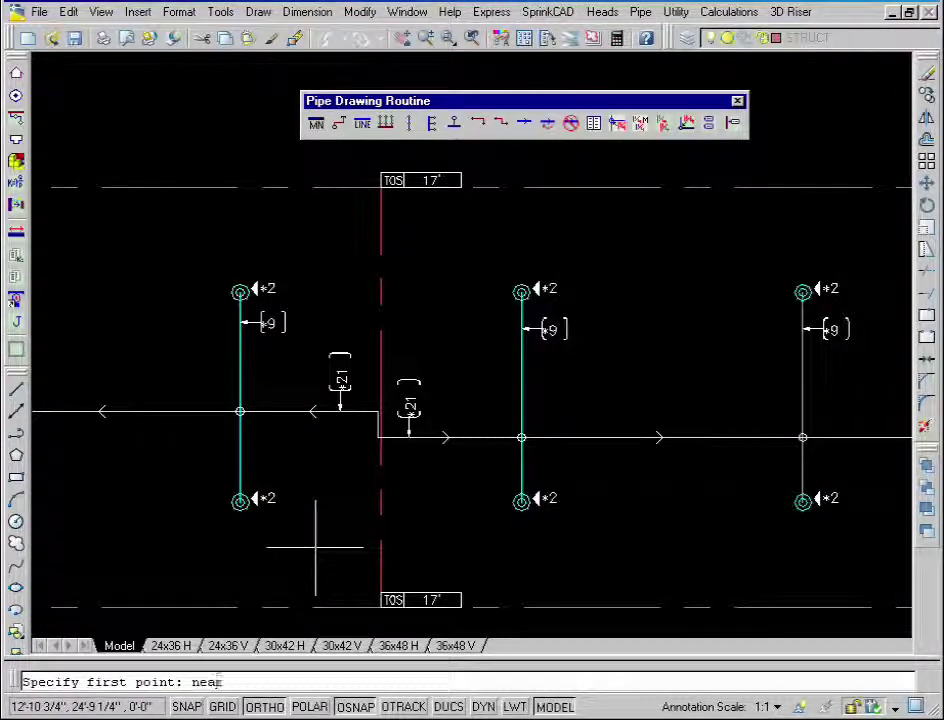
type("near")
key("Return")
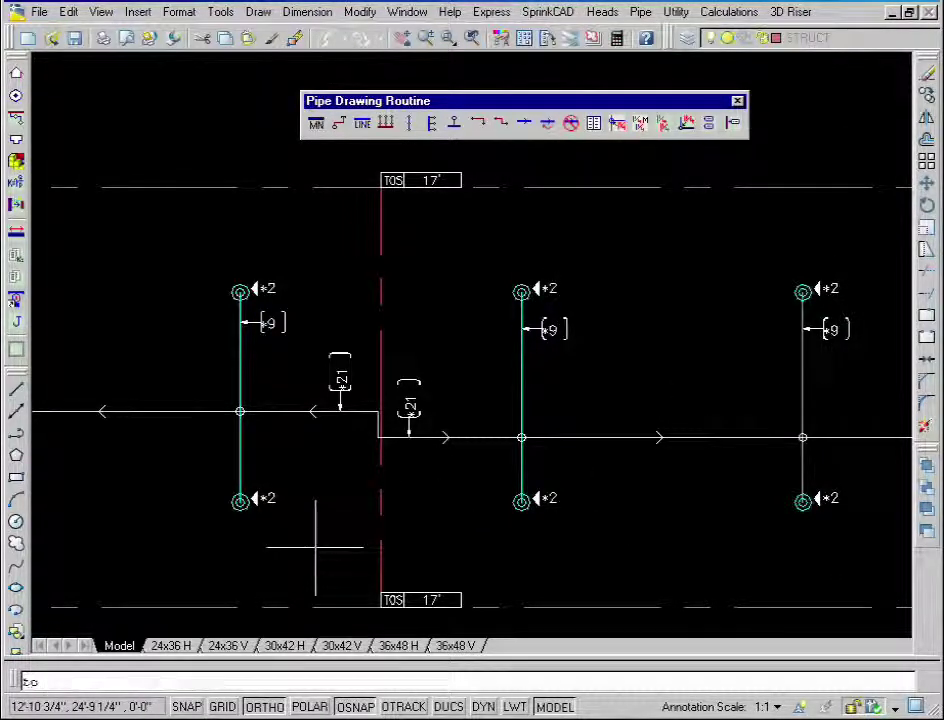
left_click(364, 606)
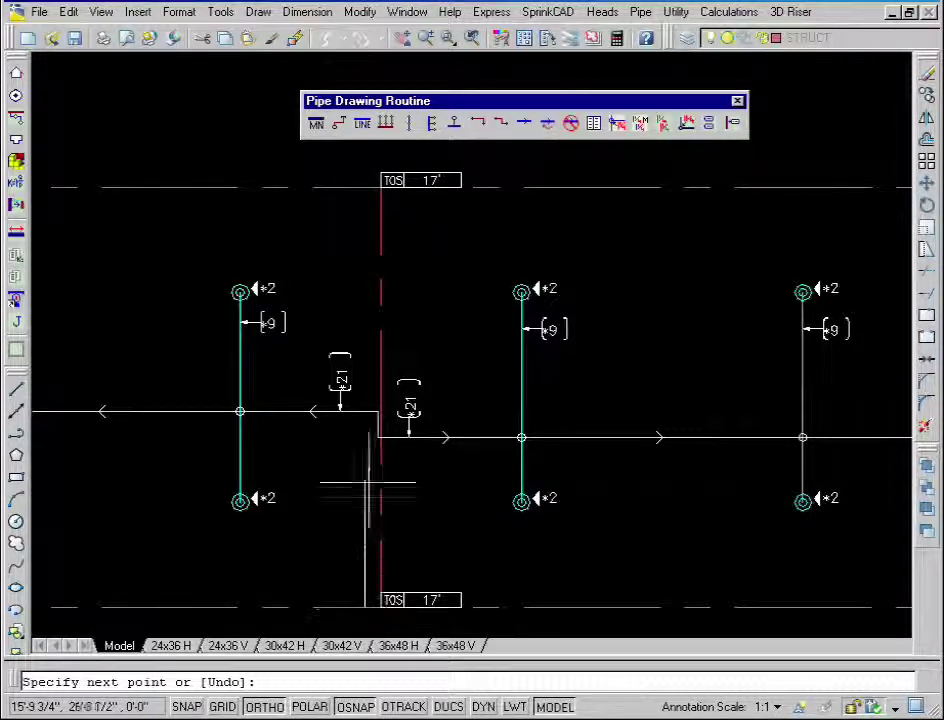
type("n")
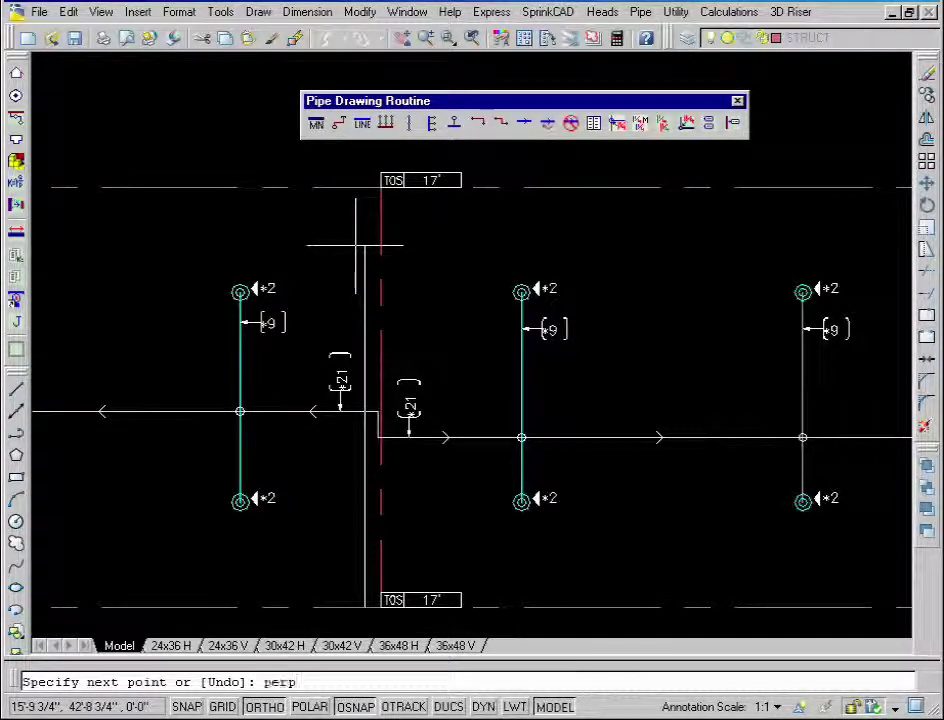
left_click(364, 187)
right_click(327, 224)
left_click(339, 236)
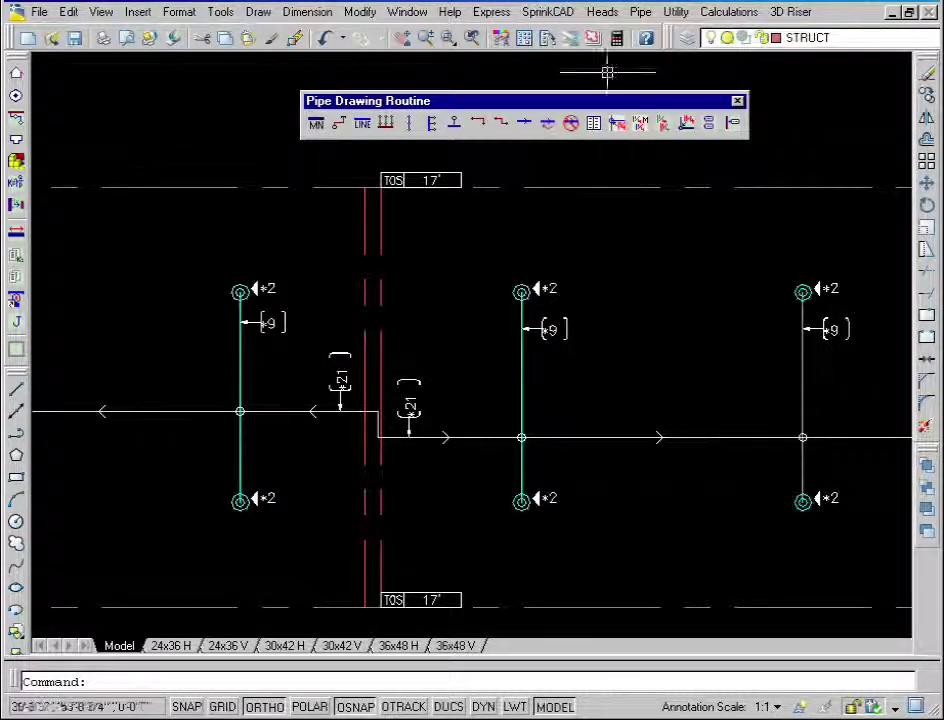
Insert a TOS elevation tag of 15' at the upper end of the new ridge line, with no rotation
left_click(548, 11)
mouse_move(557, 60)
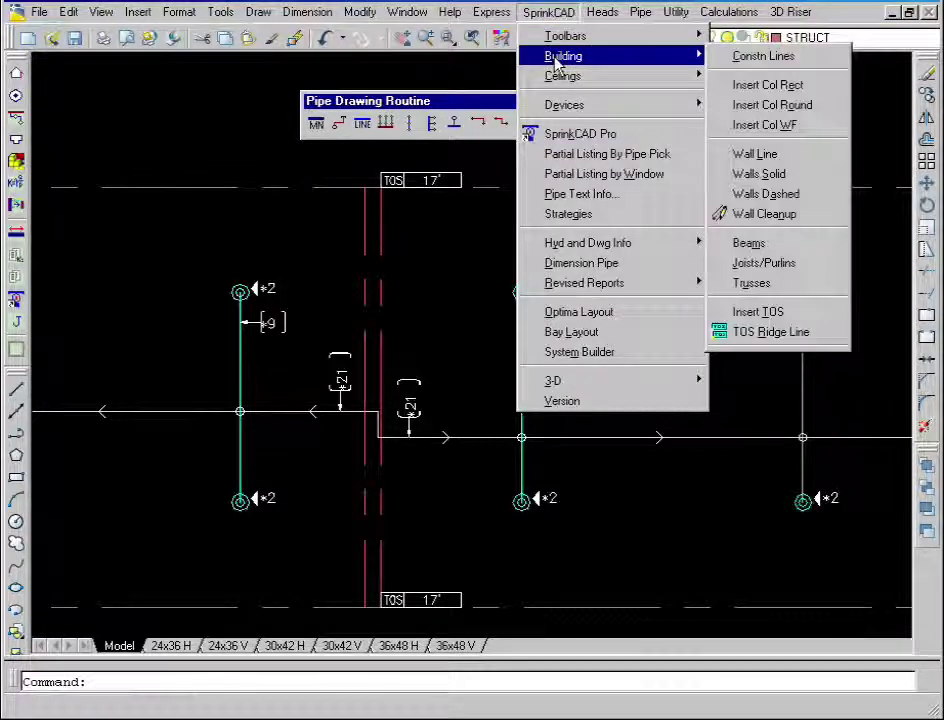
left_click(758, 312)
left_click(365, 187)
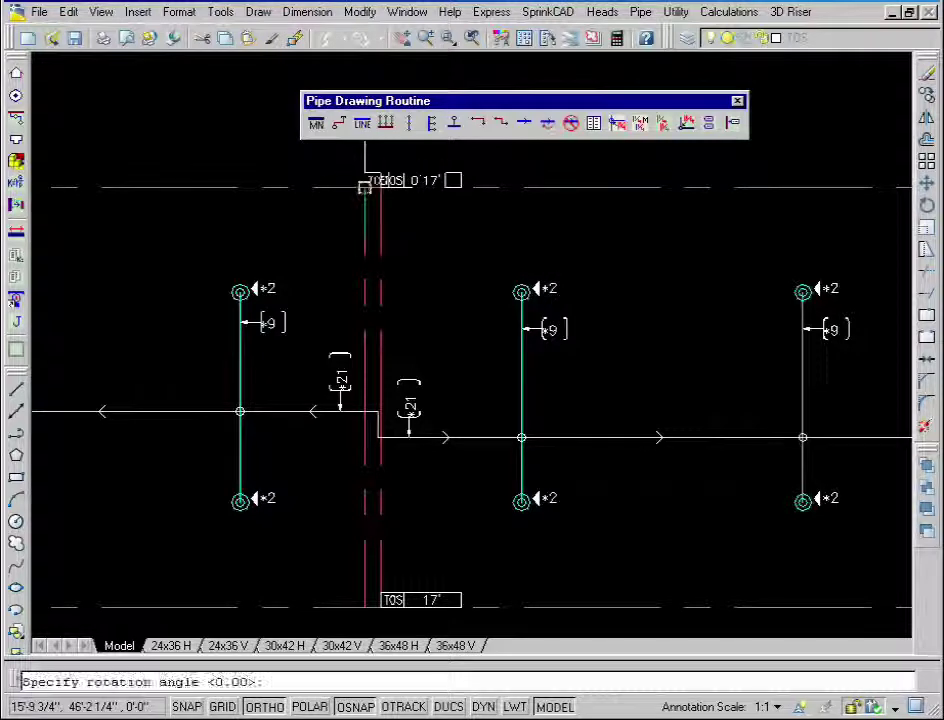
key("Return")
type("1")
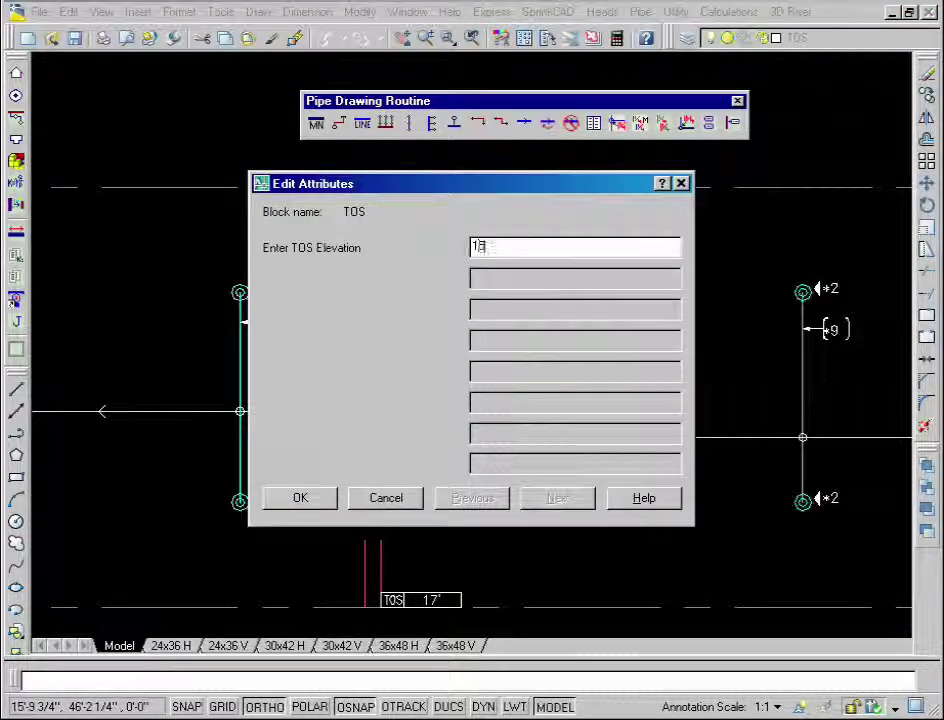
type("5")
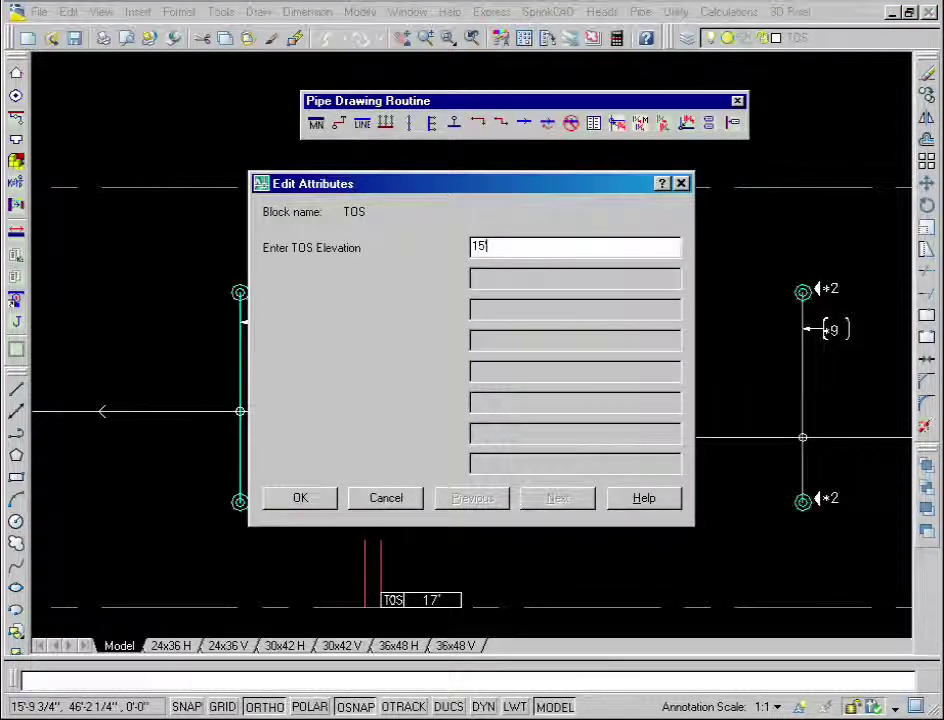
left_click(316, 498)
Insert another unrotated TOS tag with elevation 15' at the lower end of the new ridge line
right_click(240, 162)
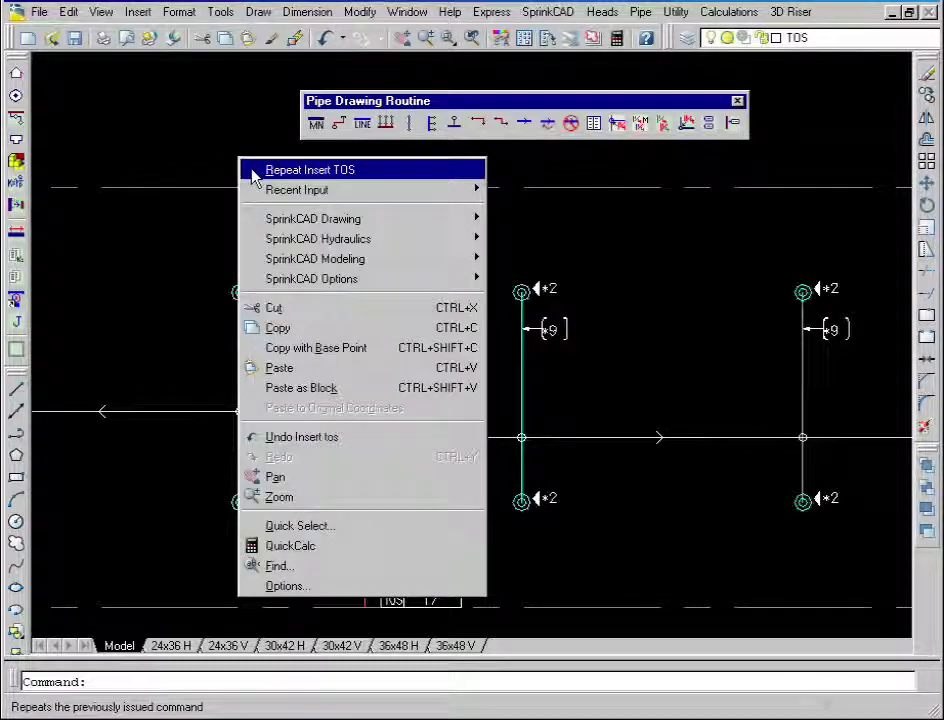
left_click(300, 170)
left_click(364, 604)
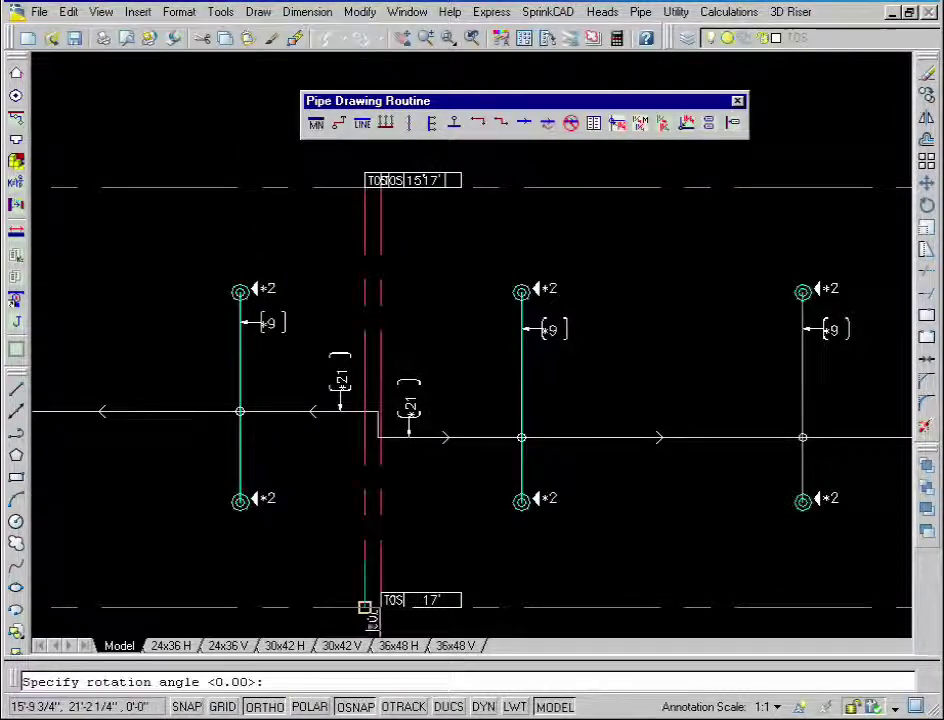
key("Return")
type("15")
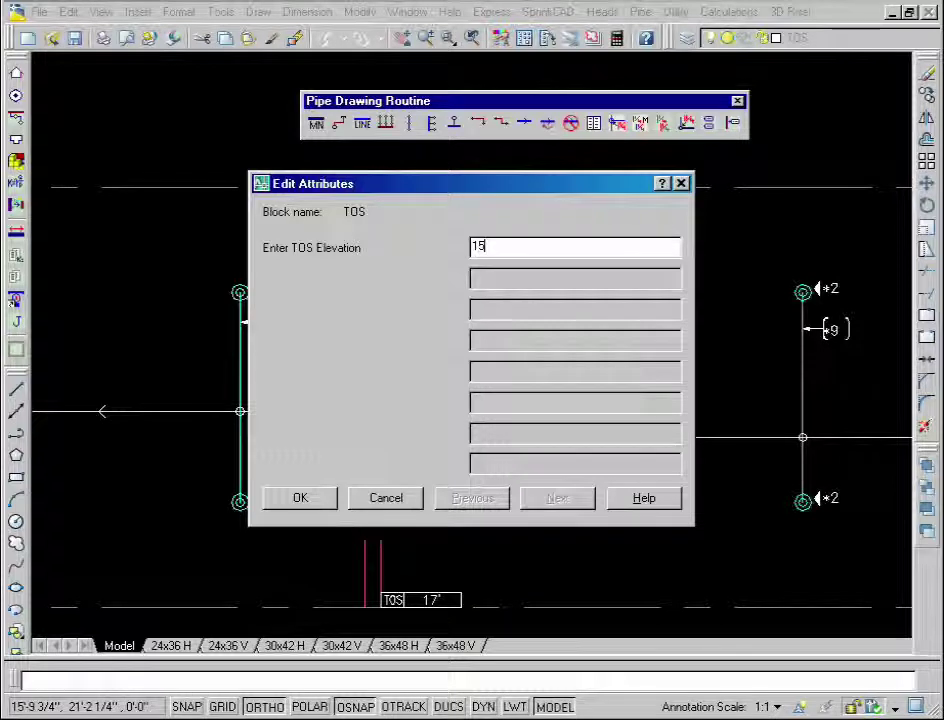
type("'")
left_click(300, 497)
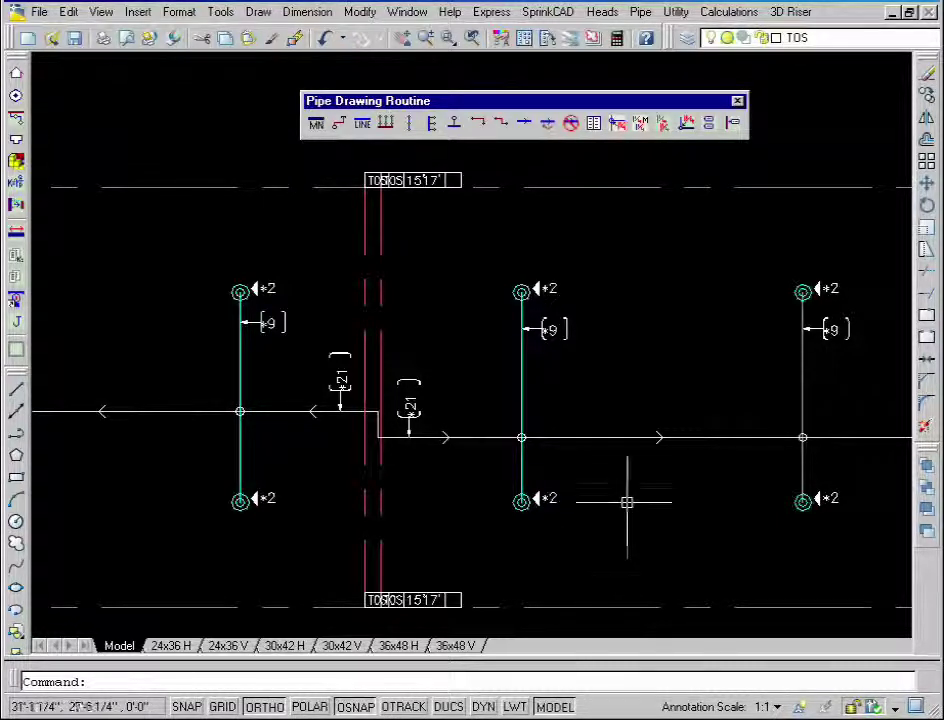
Add a rise entity at the lower end of the short jog pipe that joins the two halves of the main
left_click(640, 12)
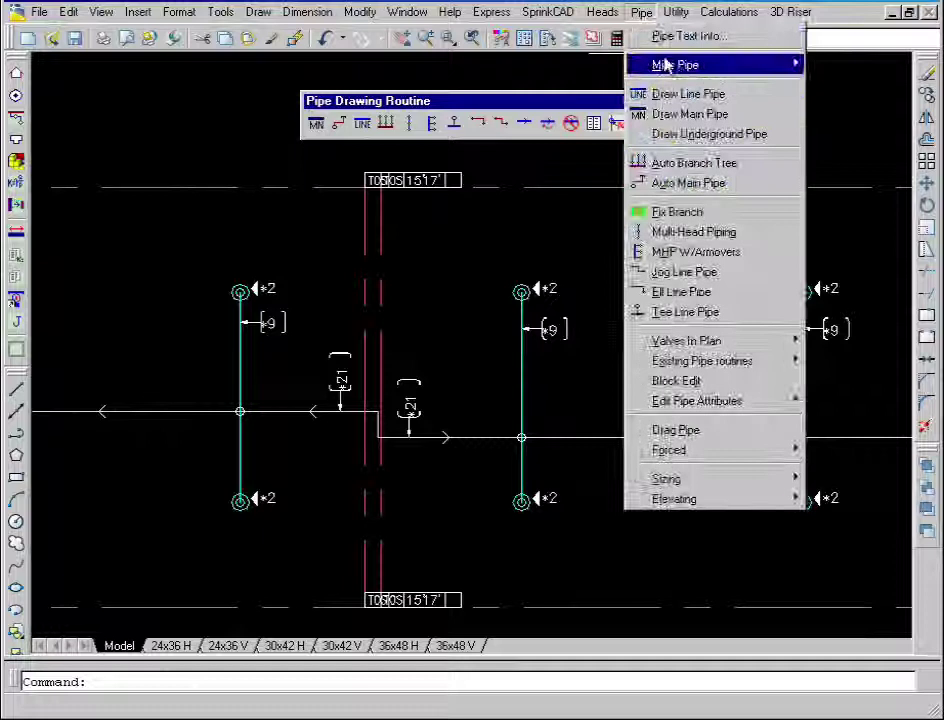
mouse_move(677, 65)
left_click(852, 104)
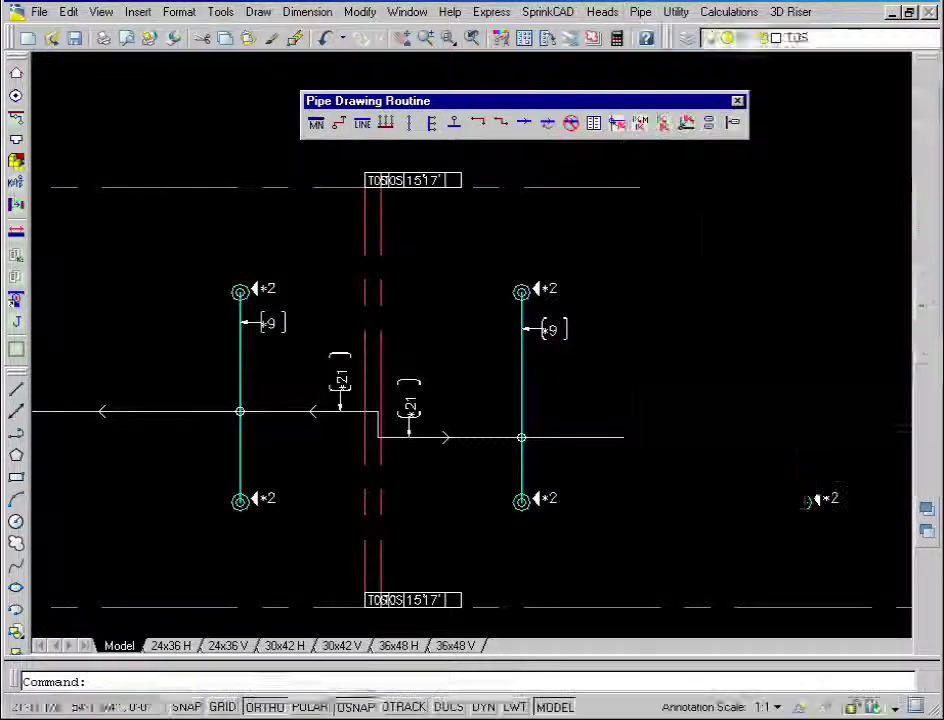
scroll(386, 449, "up", 5)
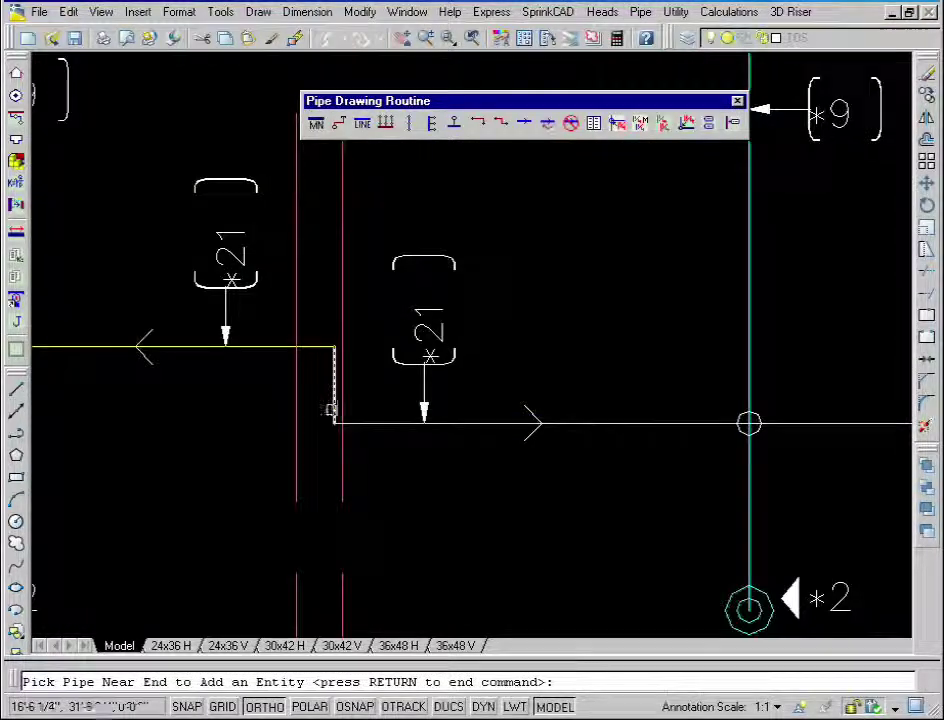
key("Return")
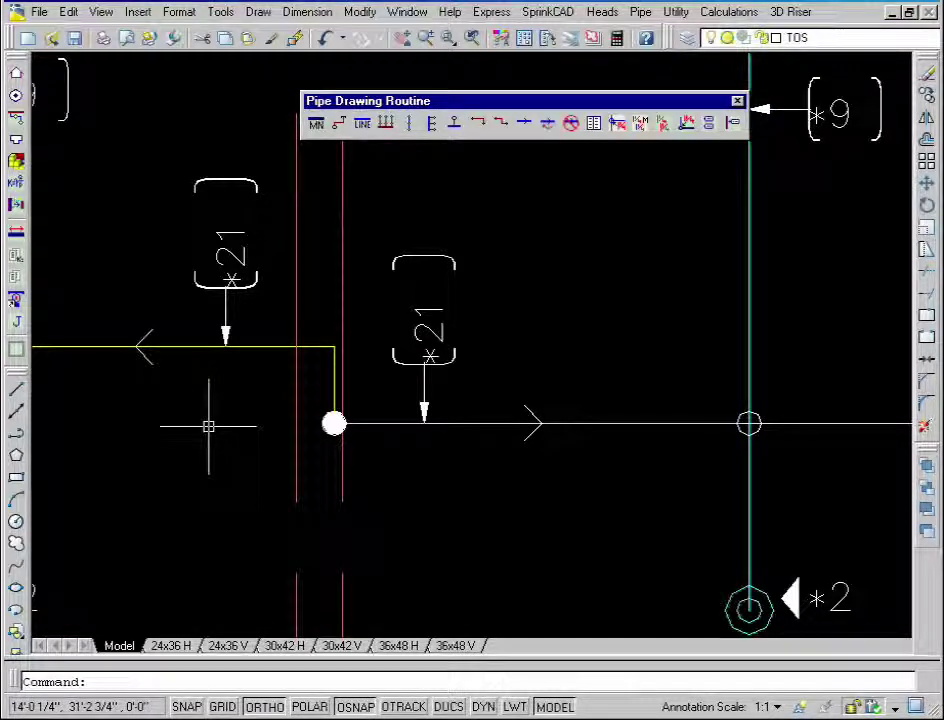
Insert a 3D block below the plan and inspect the rise at the main's jog between the two slopes
scroll(207, 424, "down", 4)
scroll(600, 330, "down", 4)
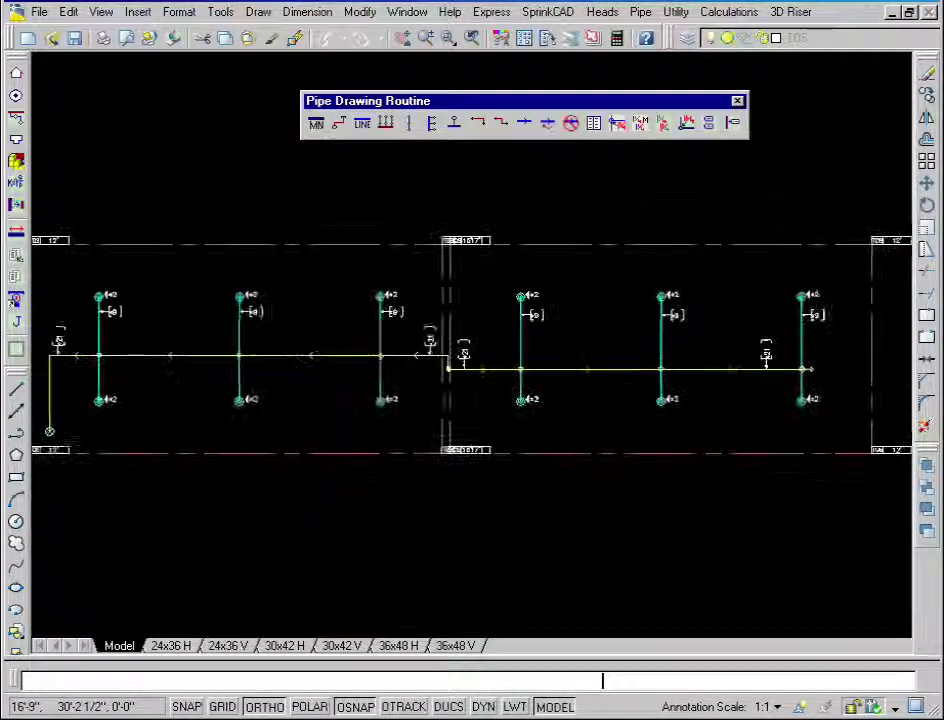
scroll(369, 562, "down", 4)
mouse_move(369, 562)
middle_mouse_down()
mouse_move(400, 491)
mouse_move(400, 301)
middle_mouse_up()
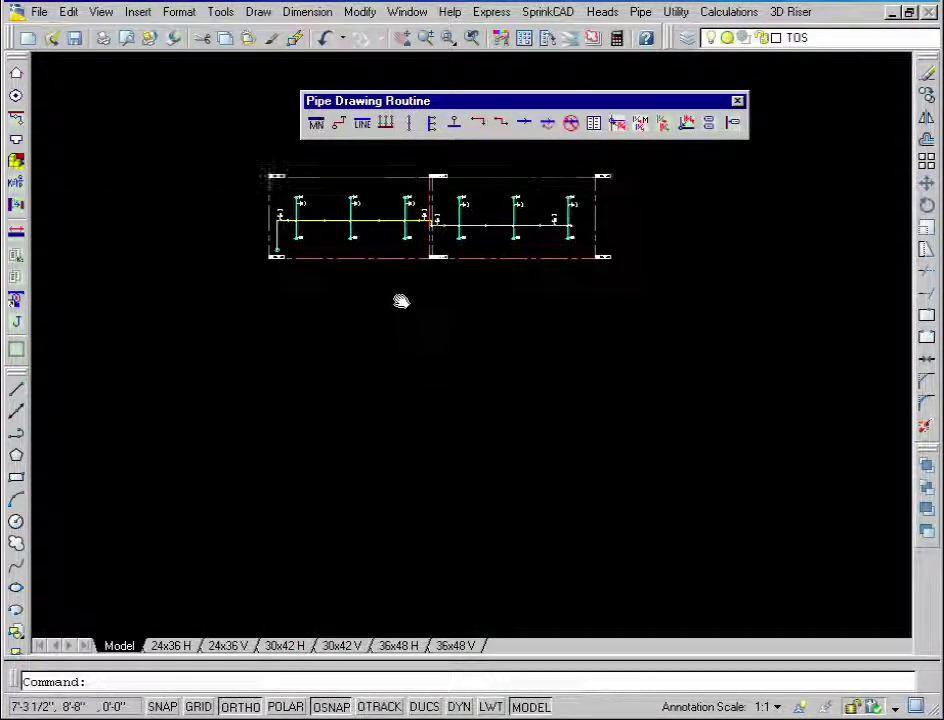
left_click(550, 12)
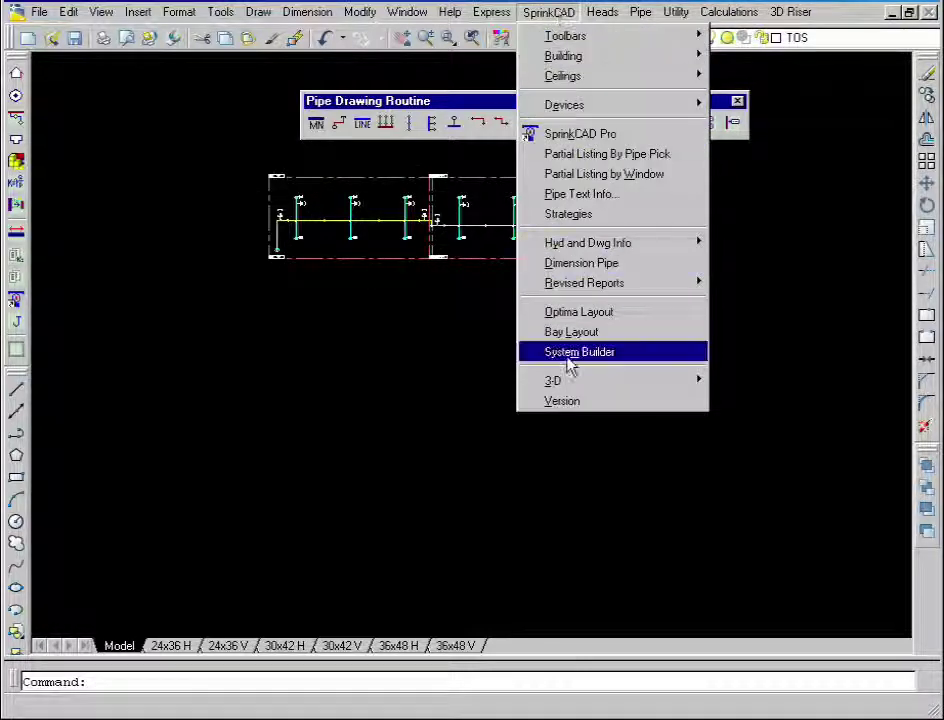
mouse_move(569, 381)
left_click(744, 423)
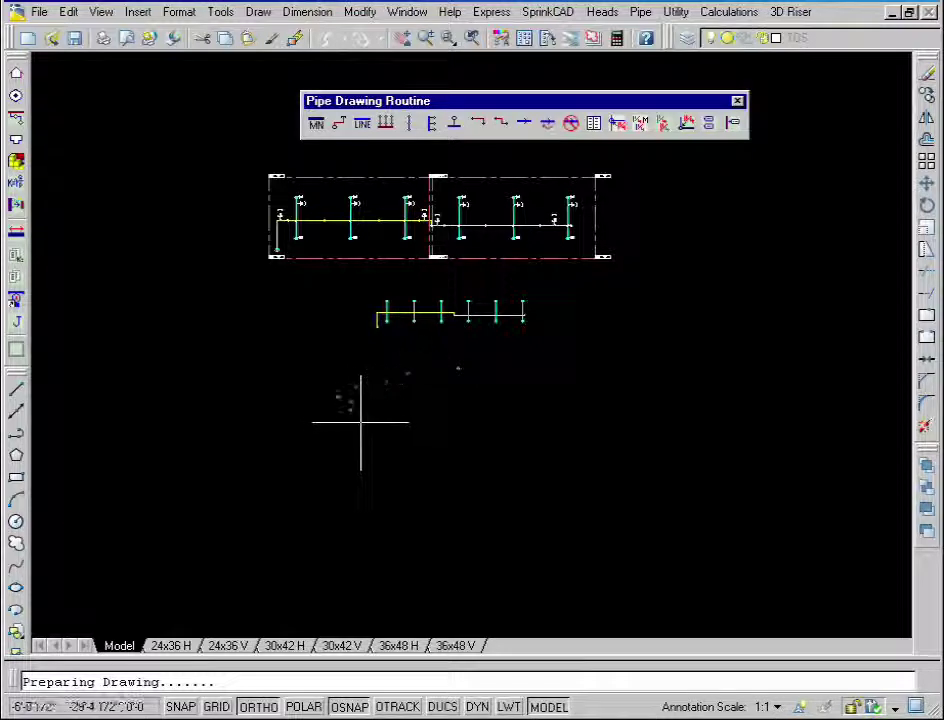
scroll(419, 397, "up", 6)
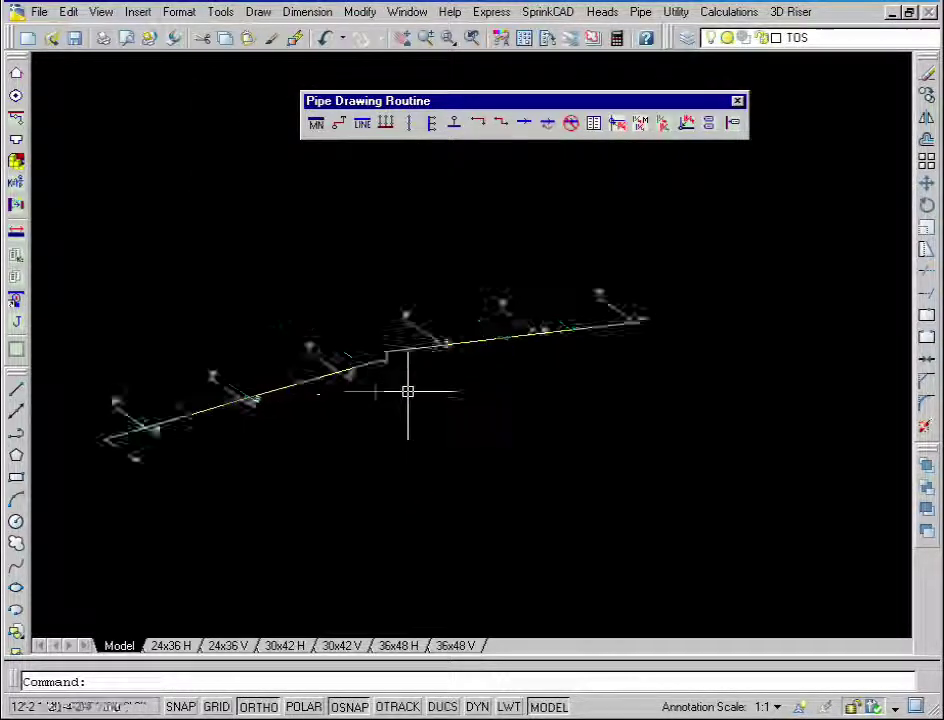
scroll(488, 378, "down", 2)
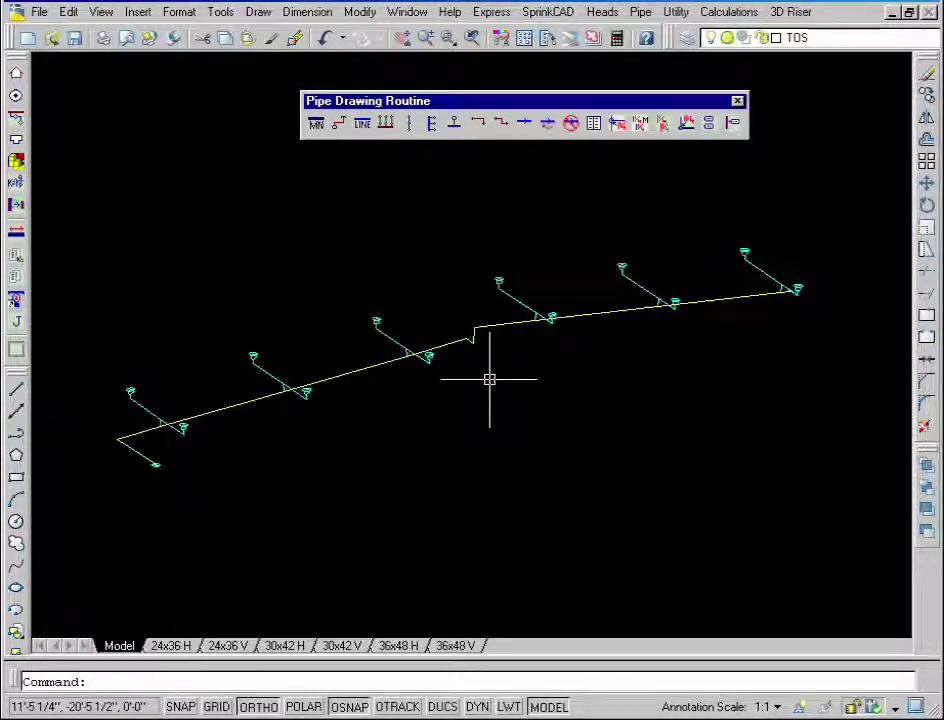